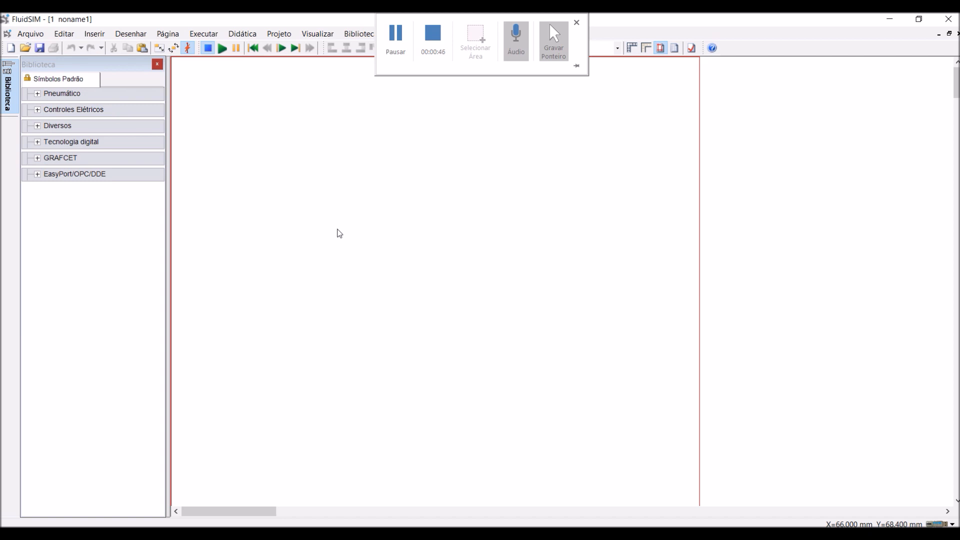
Read the component library's descriptions of the double acting cylinder and the variant with in and out piston rod, then close it.
click(243, 33)
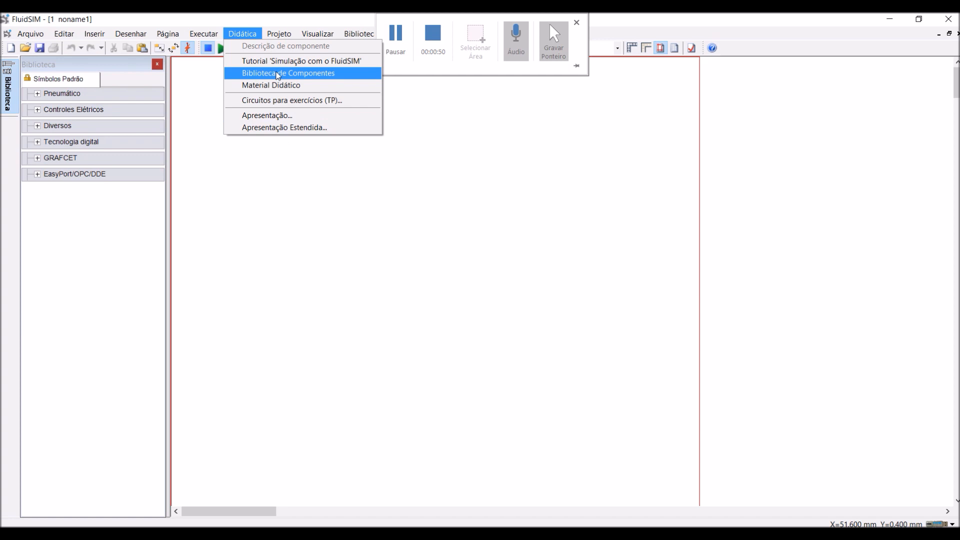
click(279, 73)
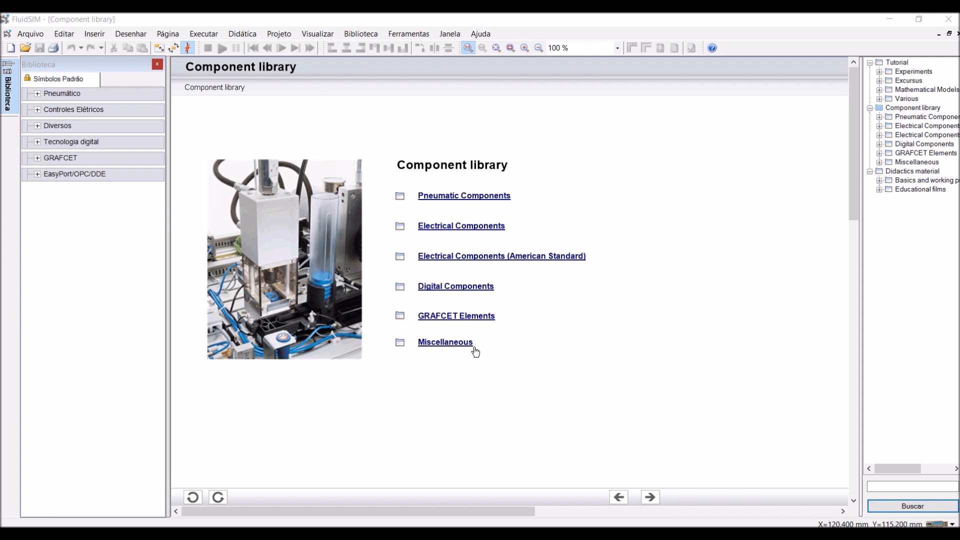
click(495, 196)
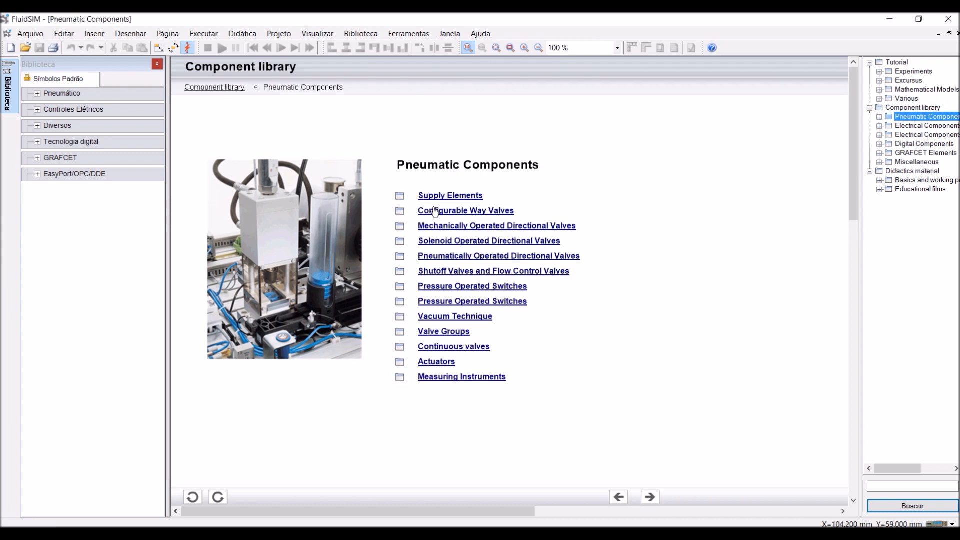
click(436, 362)
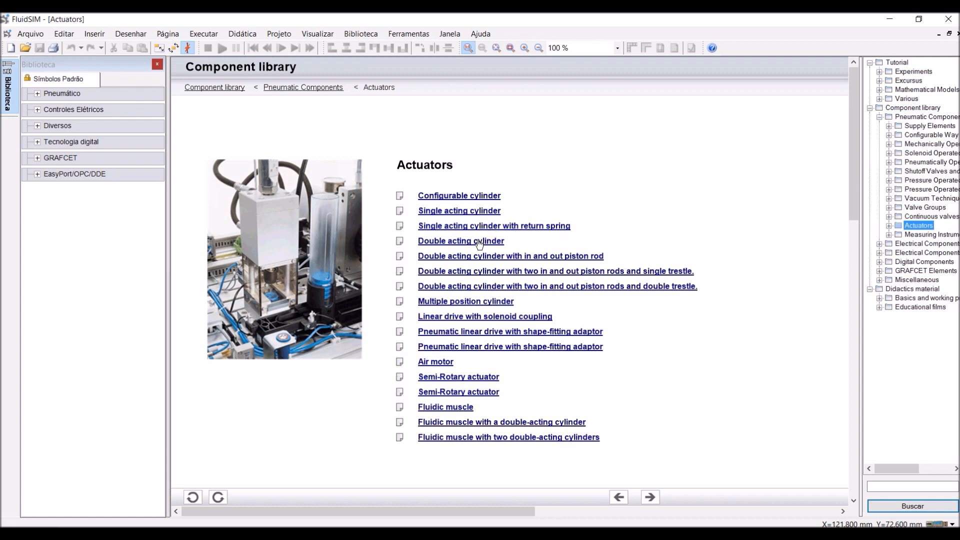
click(479, 244)
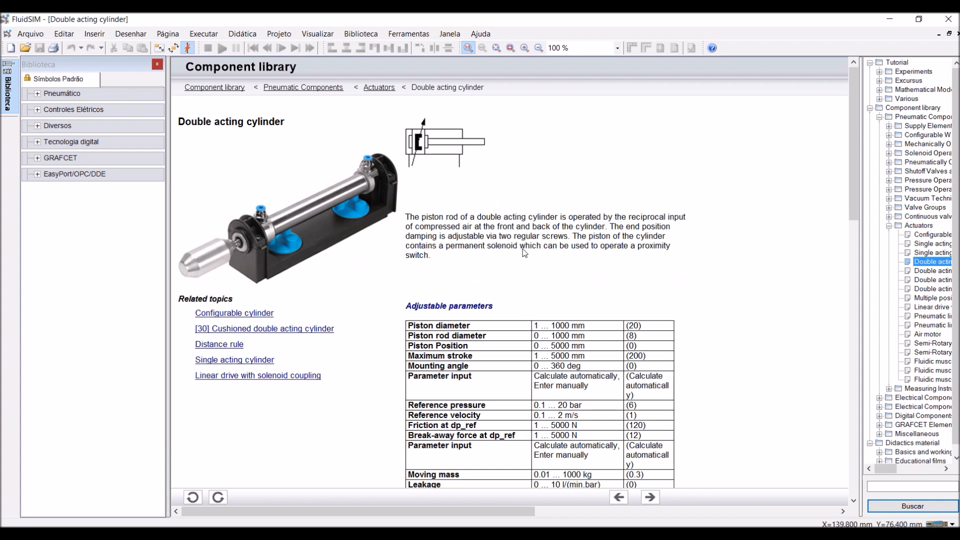
click(651, 499)
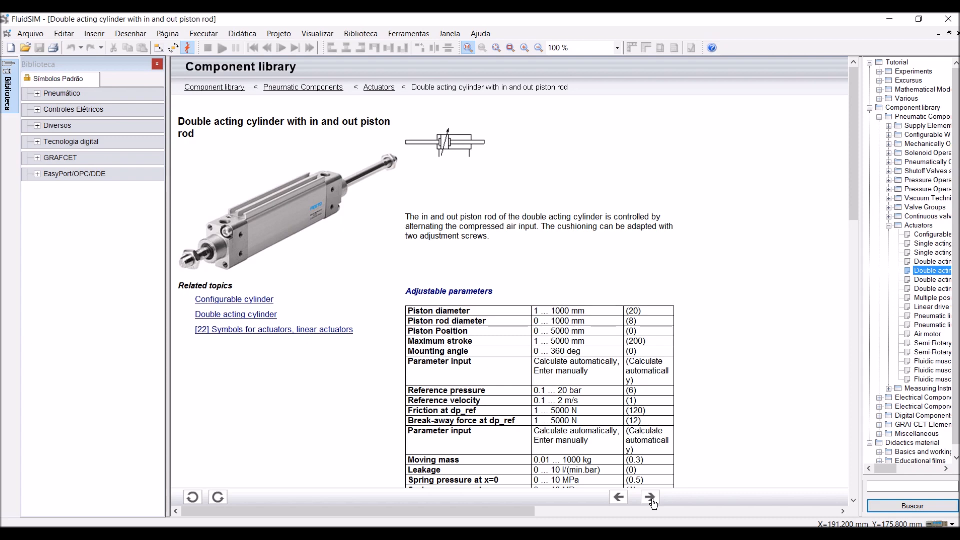
click(958, 34)
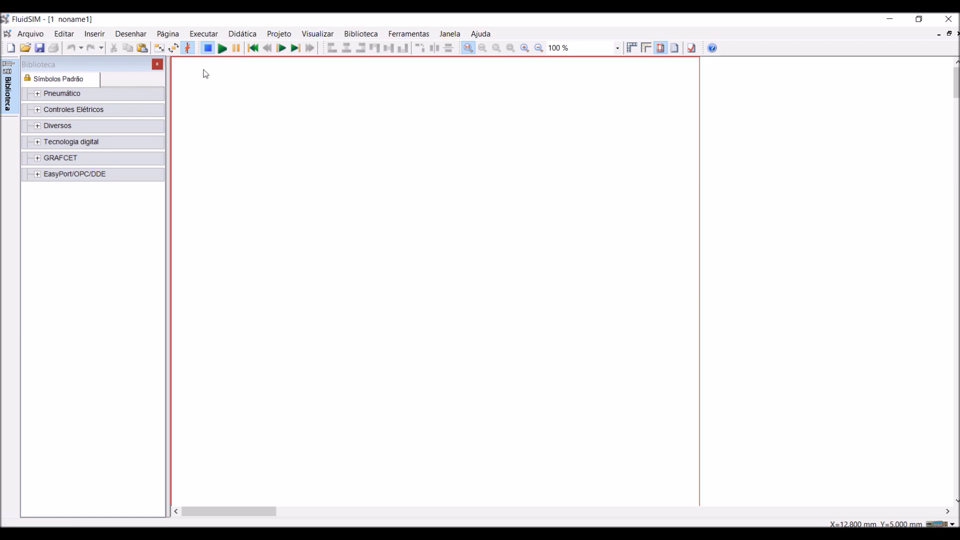
Apply the A4 landscape drawing frame, Frame_A4.circ, to the page through its page properties.
click(175, 33)
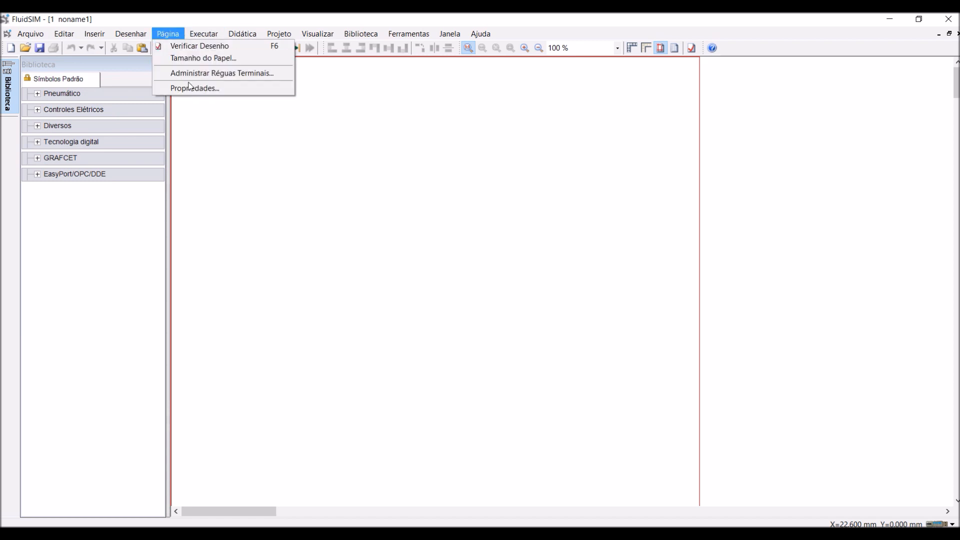
click(194, 89)
click(505, 239)
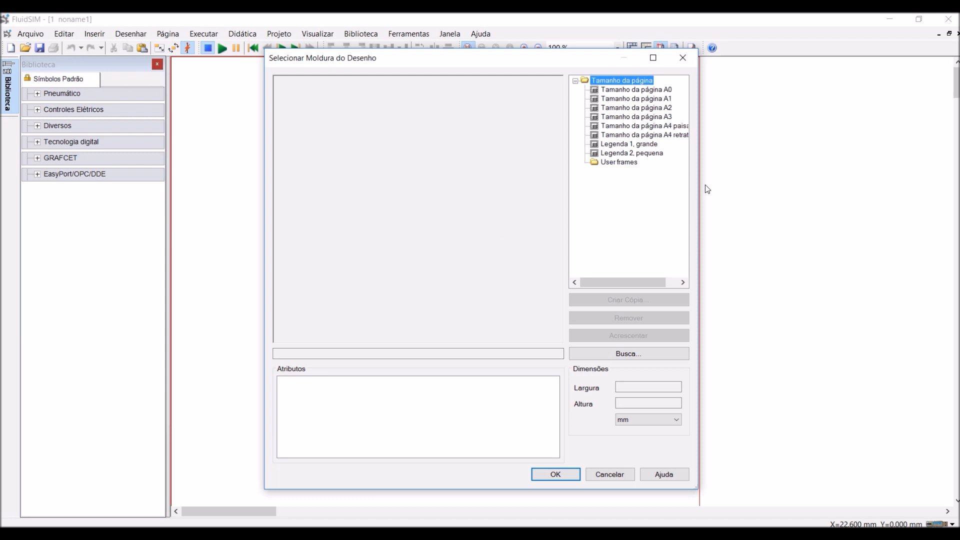
click(670, 136)
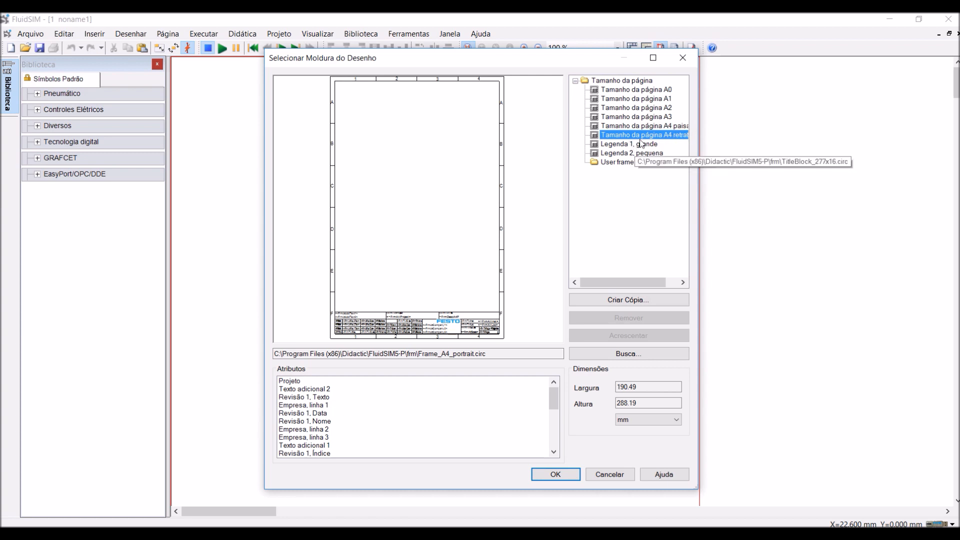
click(649, 126)
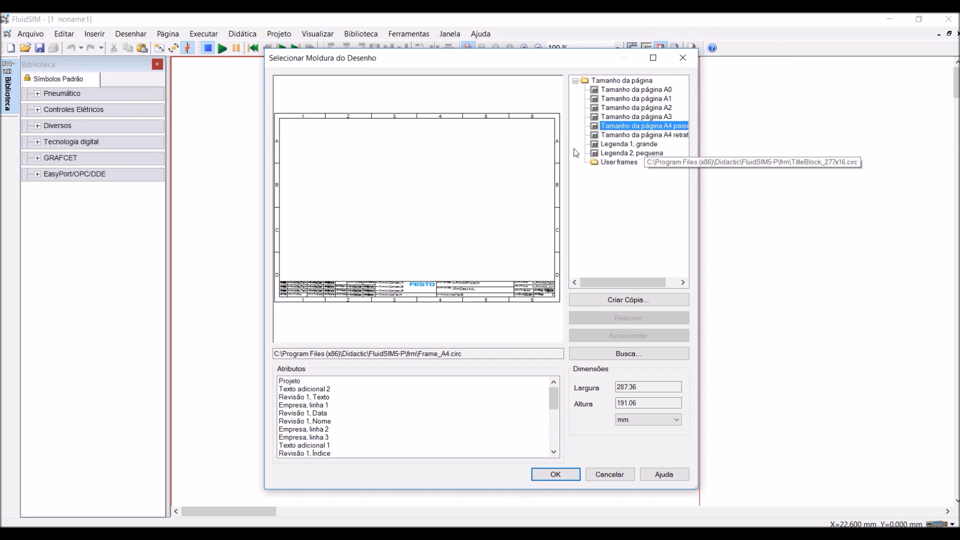
click(571, 479)
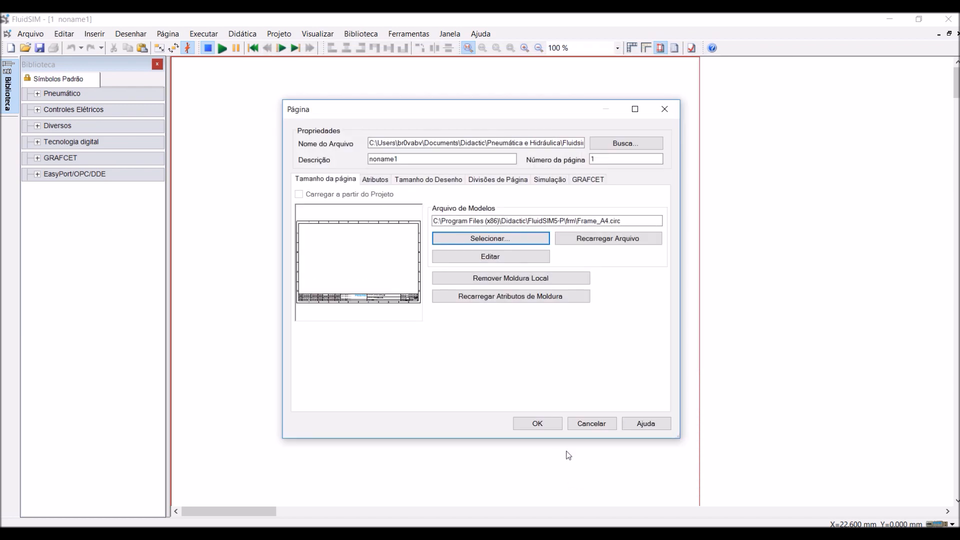
click(547, 423)
click(671, 395)
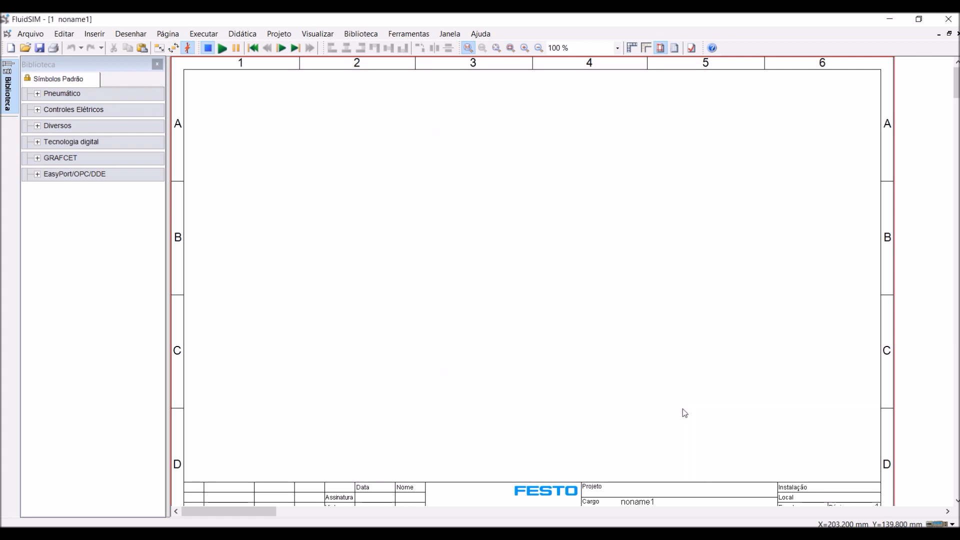
Review the editable title block attributes of the drawing frame, starting from the Projeto field, without changing them.
scroll(688, 402, down, 2)
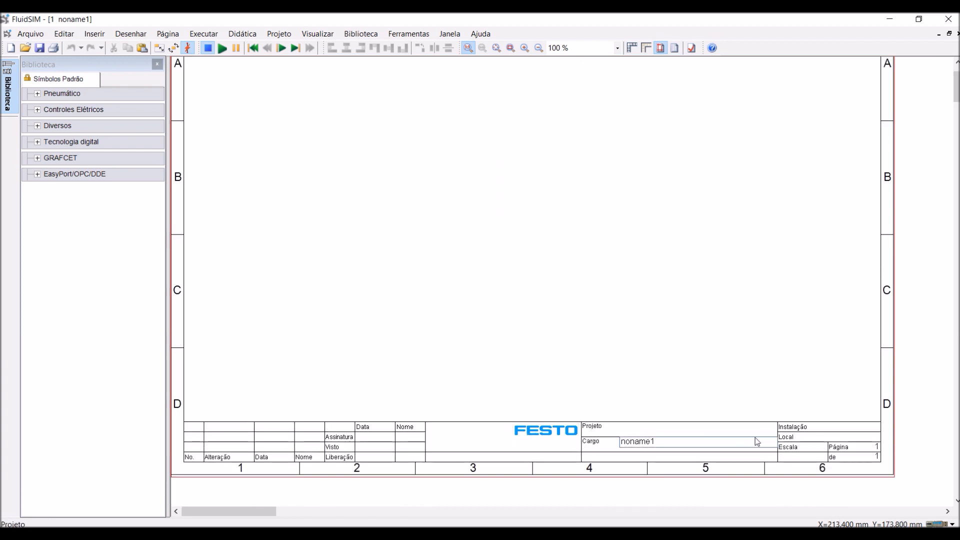
double_click(695, 430)
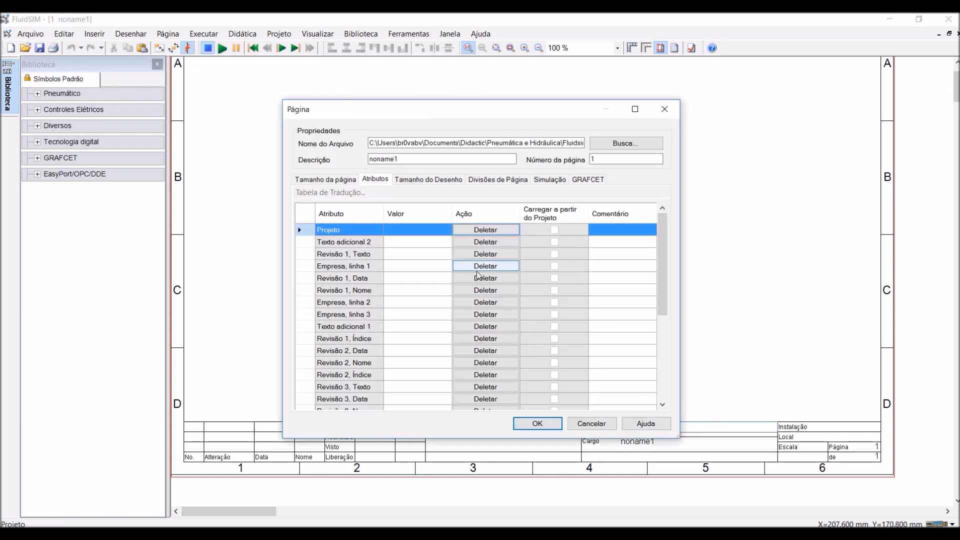
drag(570, 108, 584, 60)
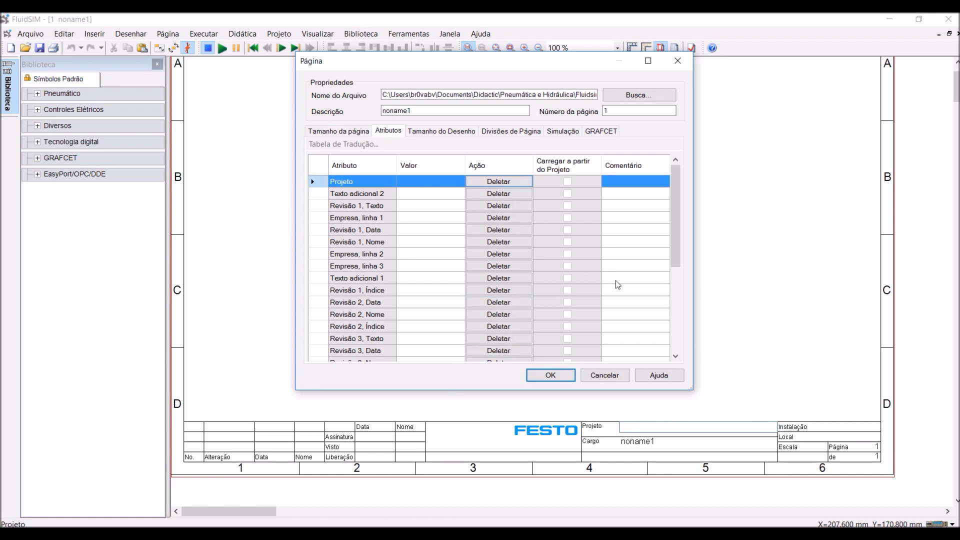
click(624, 376)
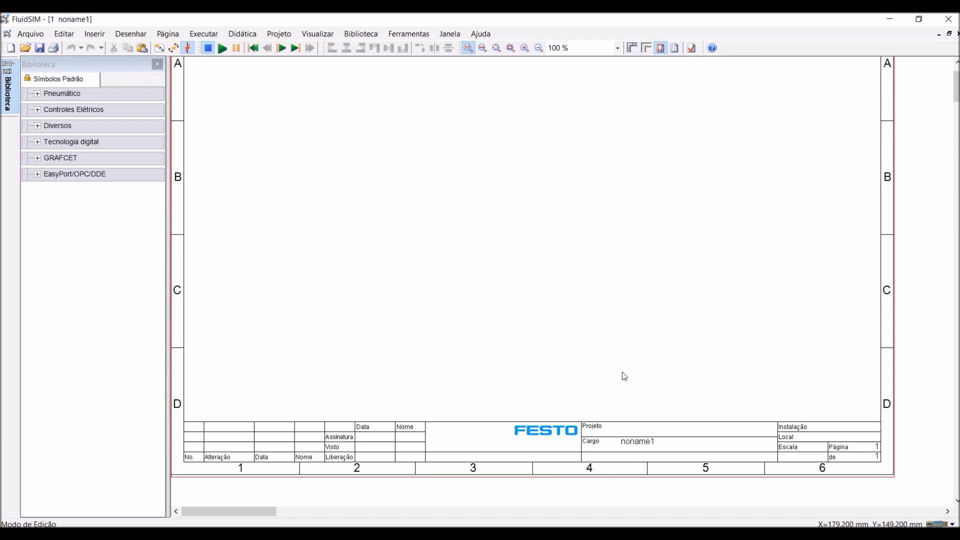
scroll(720, 220, up, 2)
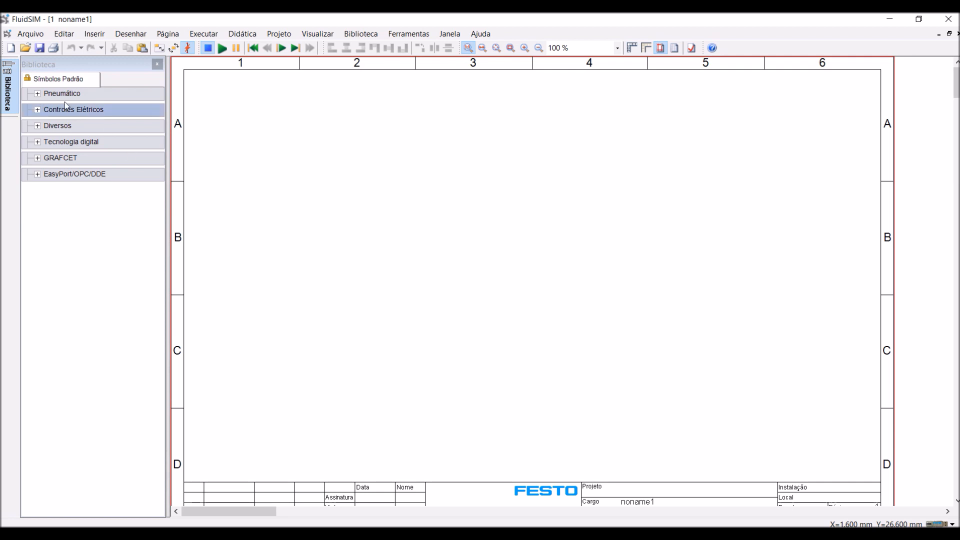
Expand the Pneumático group in the symbol library and collapse all of its subgroups.
click(38, 94)
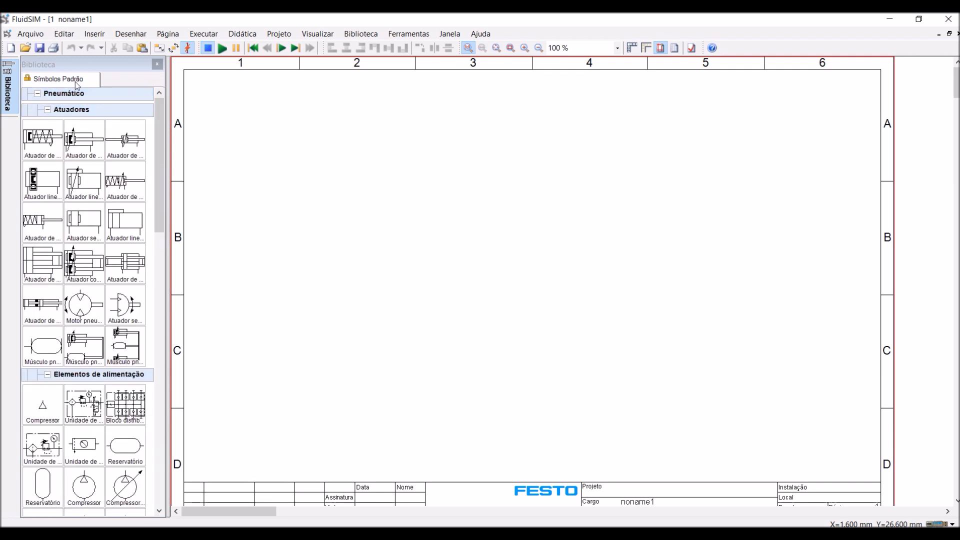
click(51, 110)
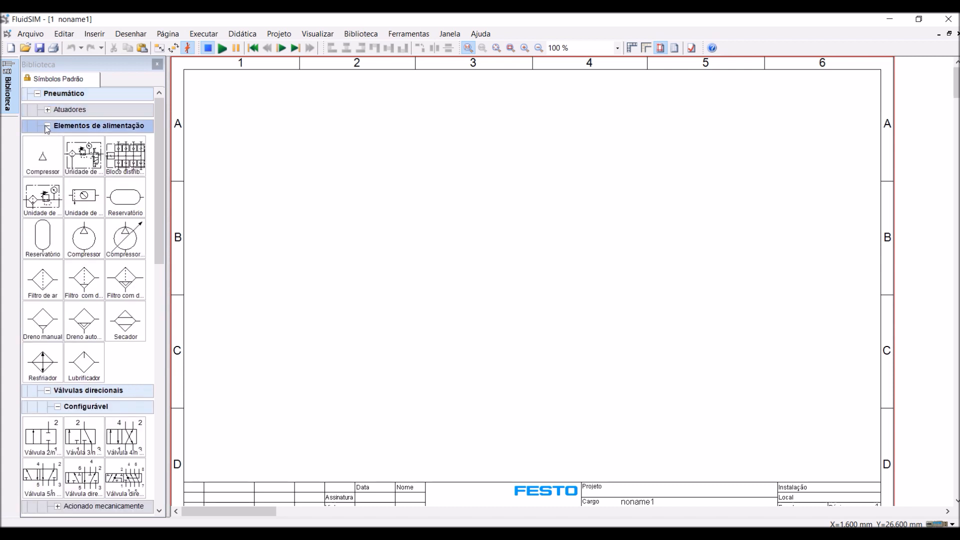
click(49, 128)
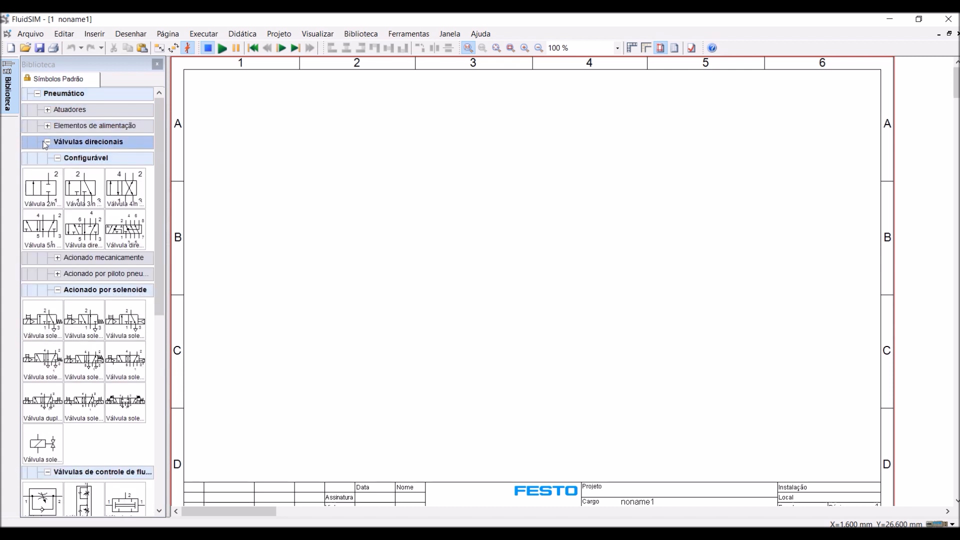
click(49, 143)
click(48, 158)
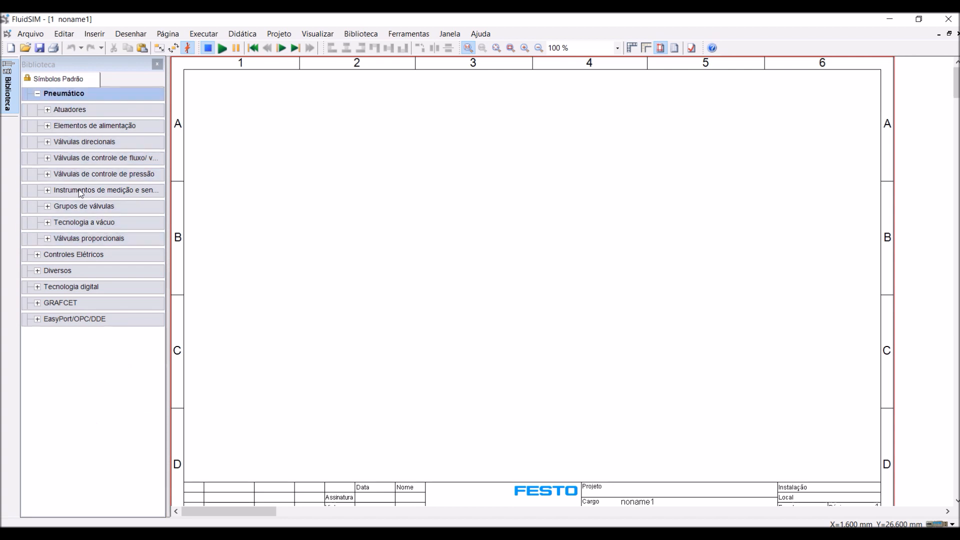
Place a double acting actuator with adjustable cushioning from the Atuadores group in zone A2 of the sheet.
click(48, 110)
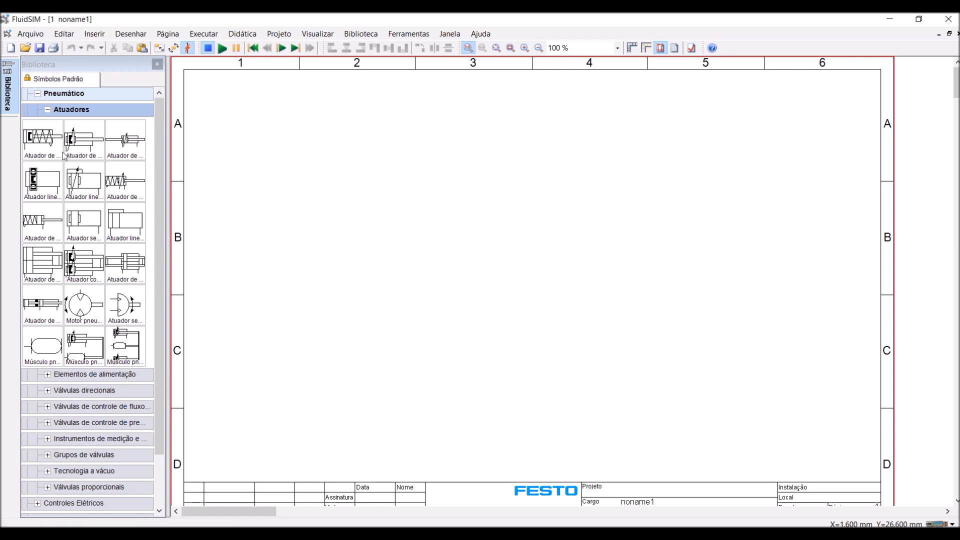
drag(84, 139, 357, 160)
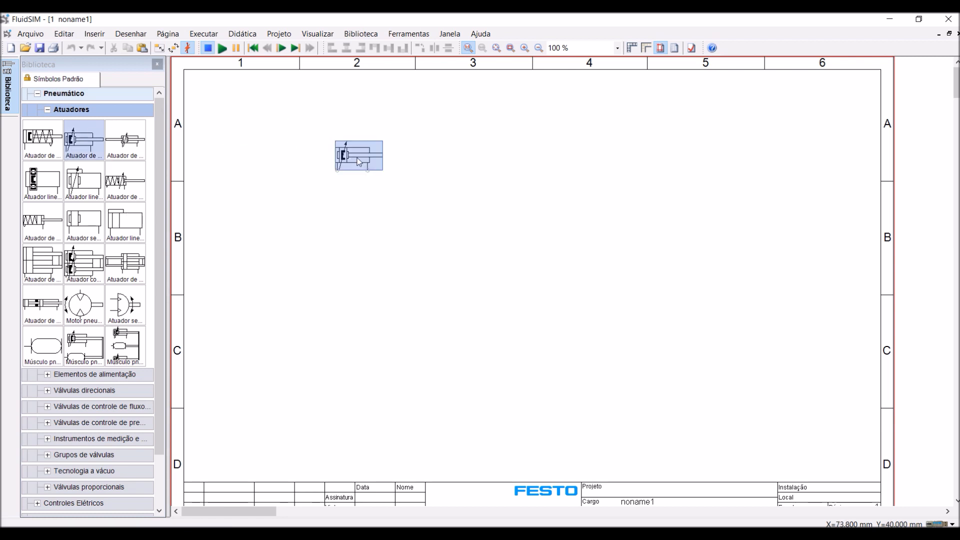
click(541, 260)
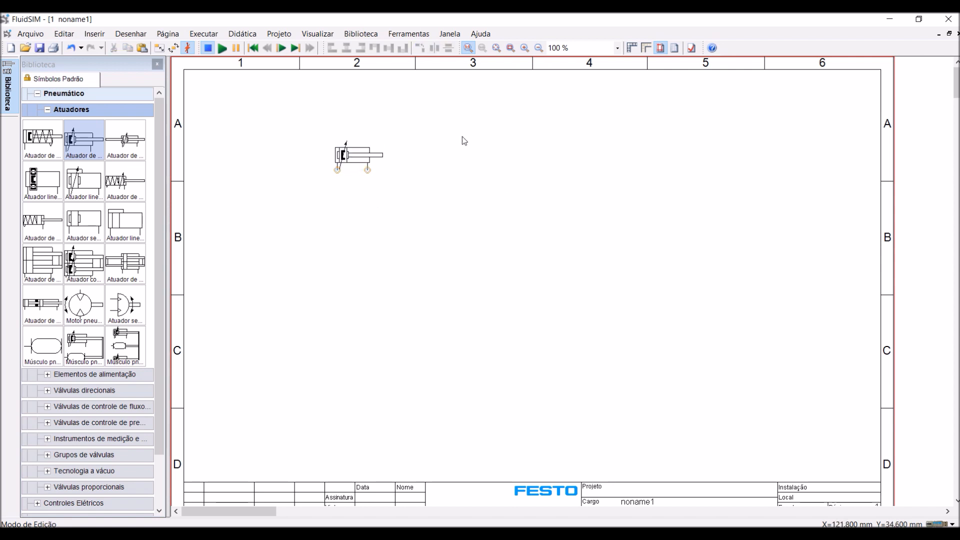
Examine the double acting actuator's properties: external load, force profile, actuator configuration and component parameters.
mouse_move(353, 158)
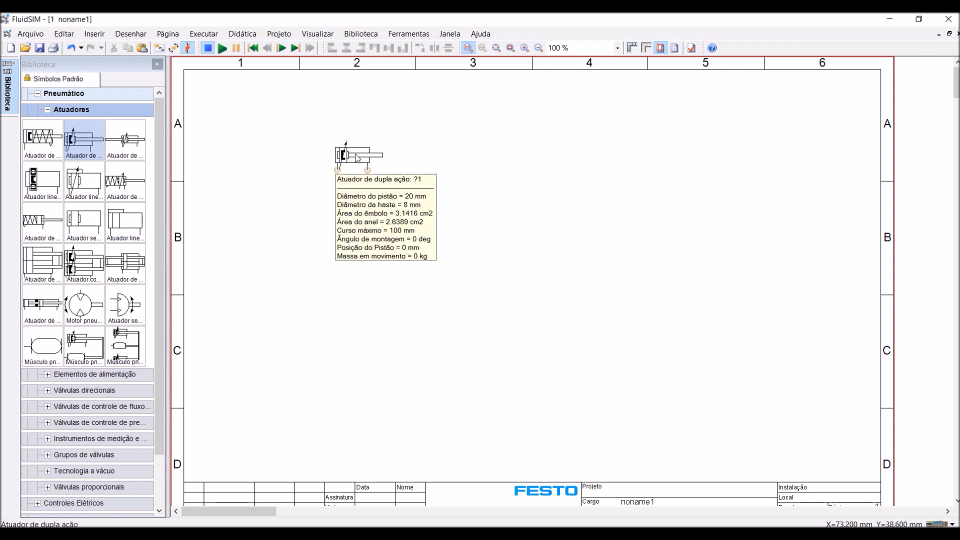
double_click(358, 159)
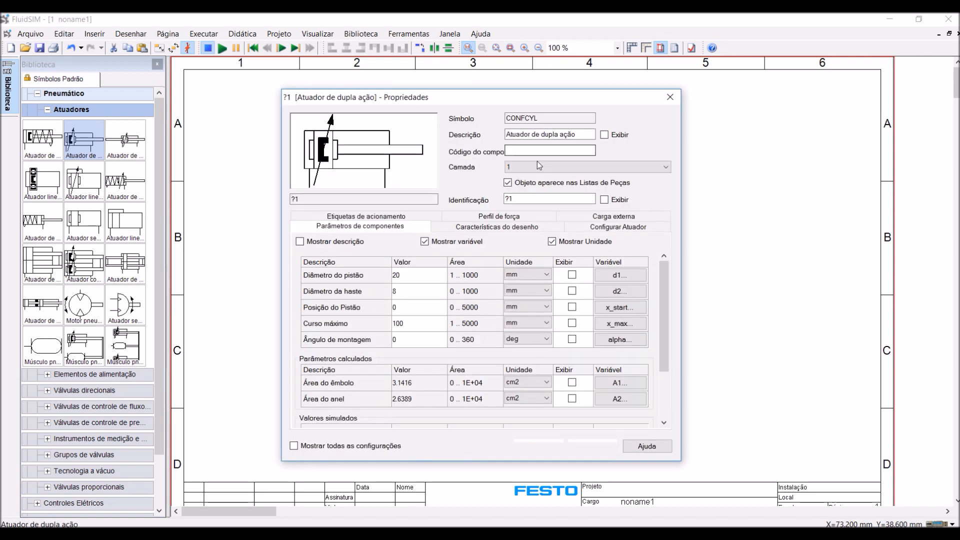
drag(616, 97, 612, 77)
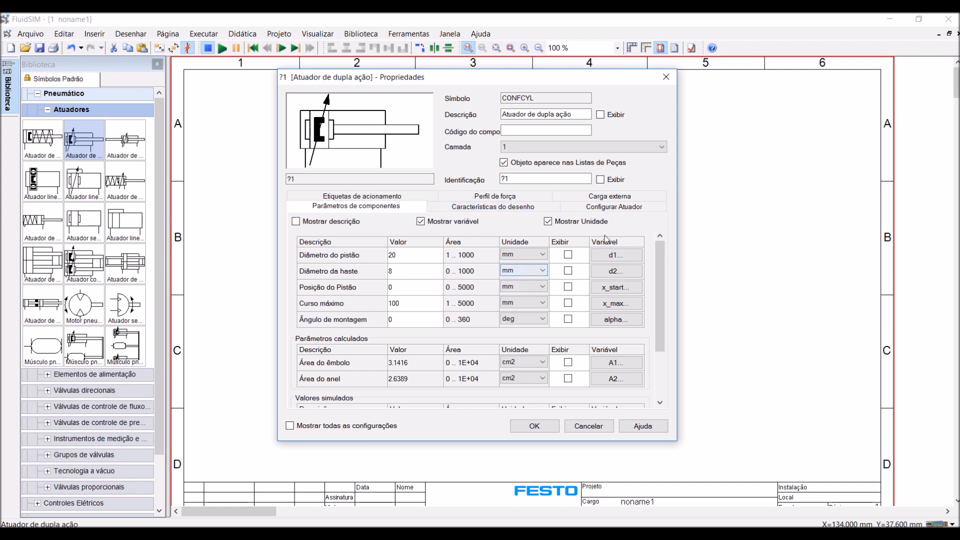
click(620, 196)
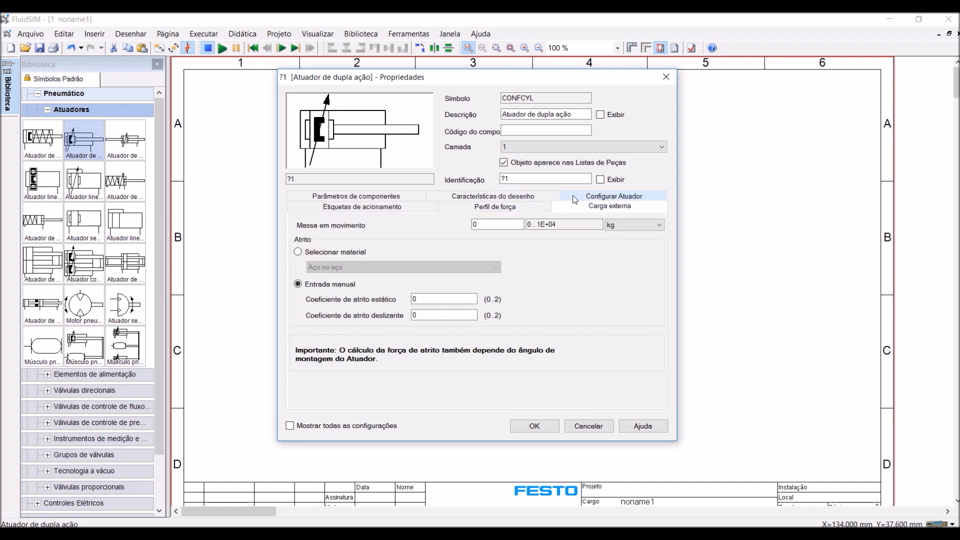
click(533, 205)
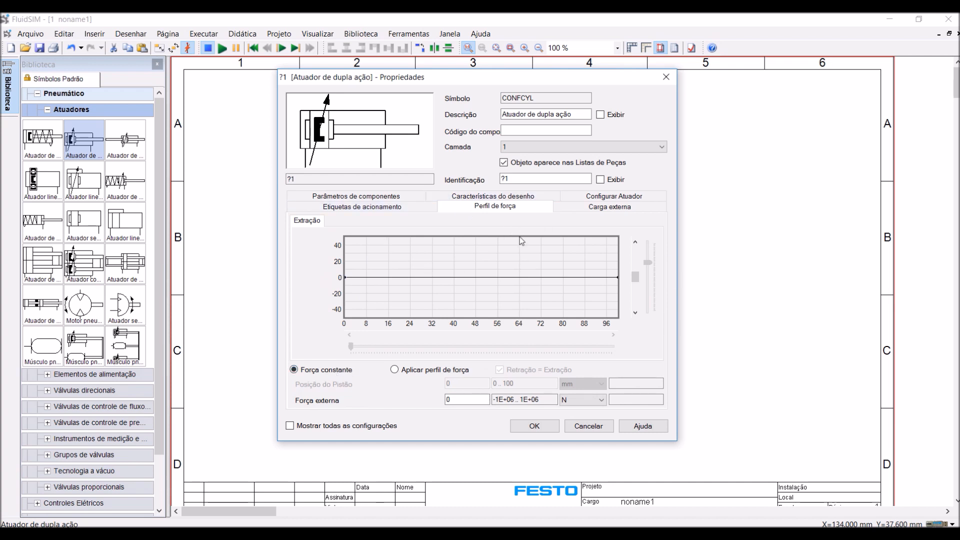
click(614, 196)
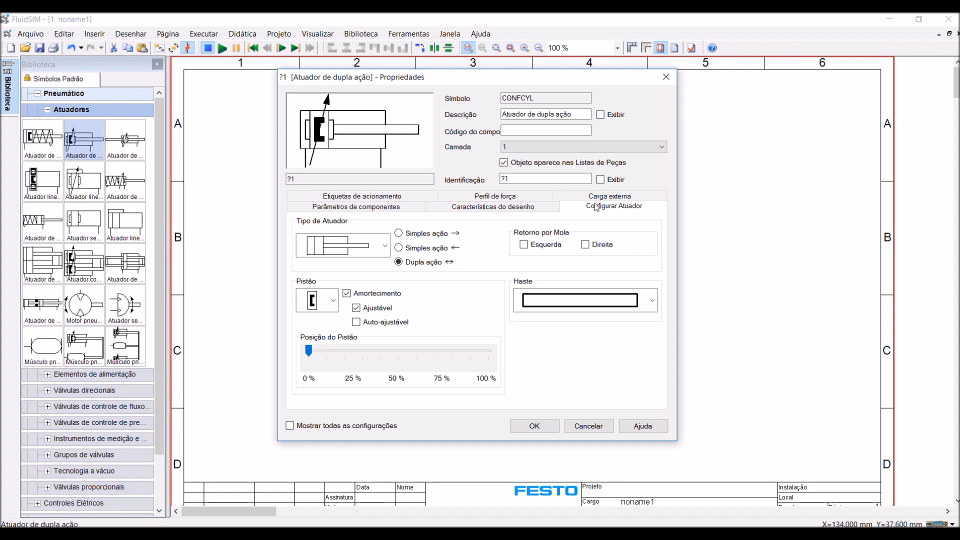
click(407, 208)
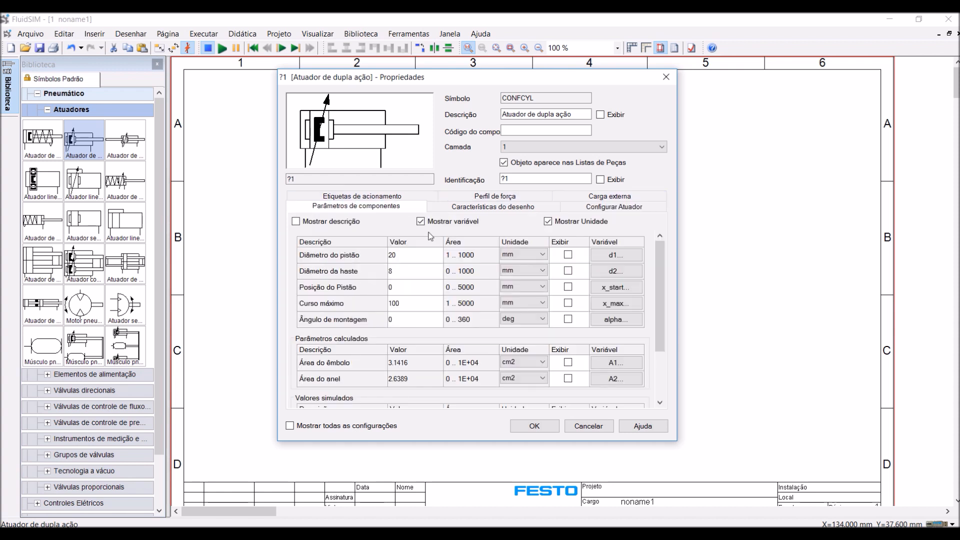
Identify the actuator as 1A1 with its label displayed, position the label above the cylinder, and collapse the Atuadores group.
drag(530, 179, 488, 178)
text(1)
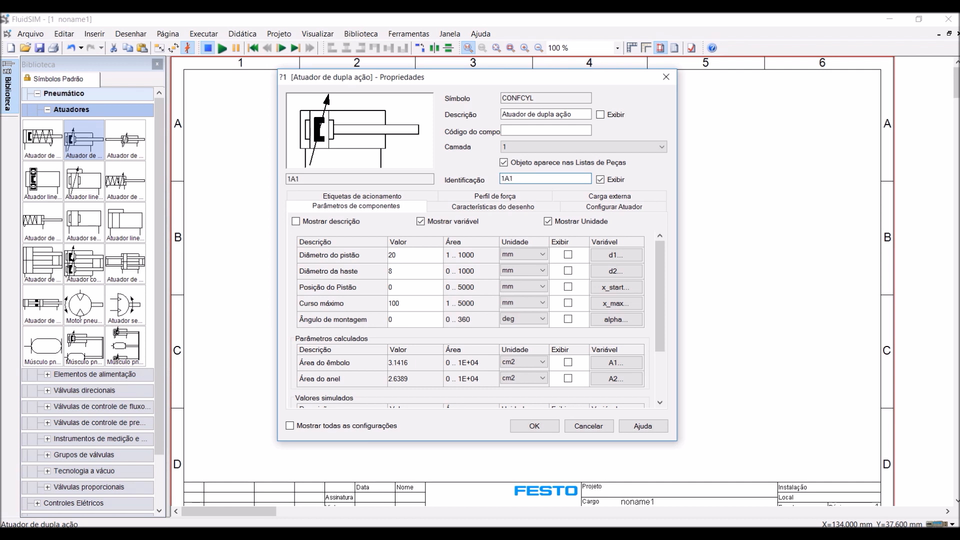
click(532, 427)
drag(322, 134, 356, 129)
click(381, 290)
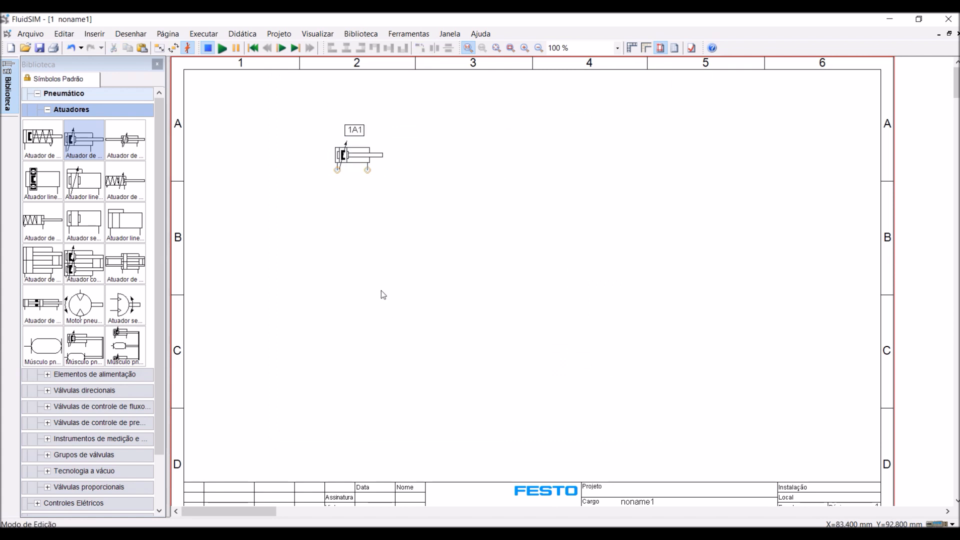
click(47, 110)
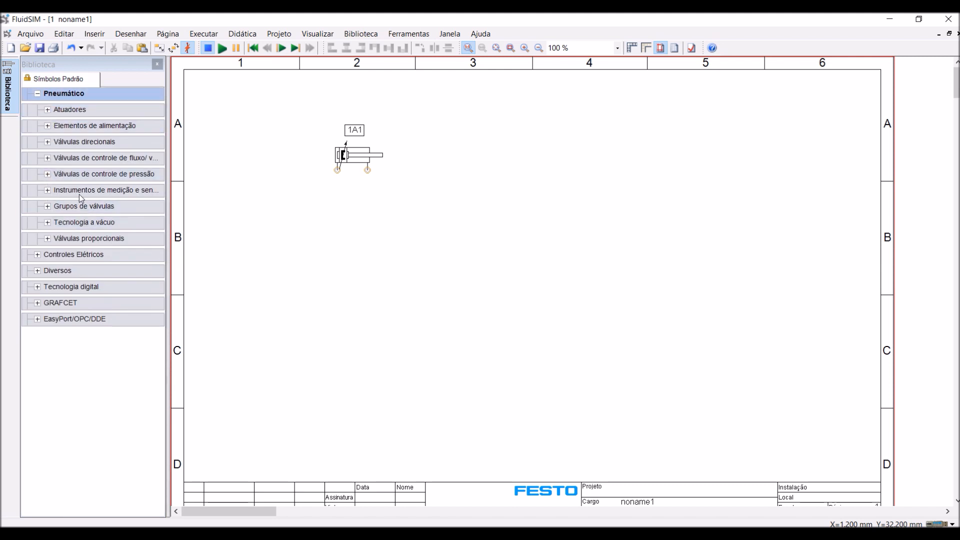
Expand the Válvulas direcionais group in the symbol library.
click(48, 143)
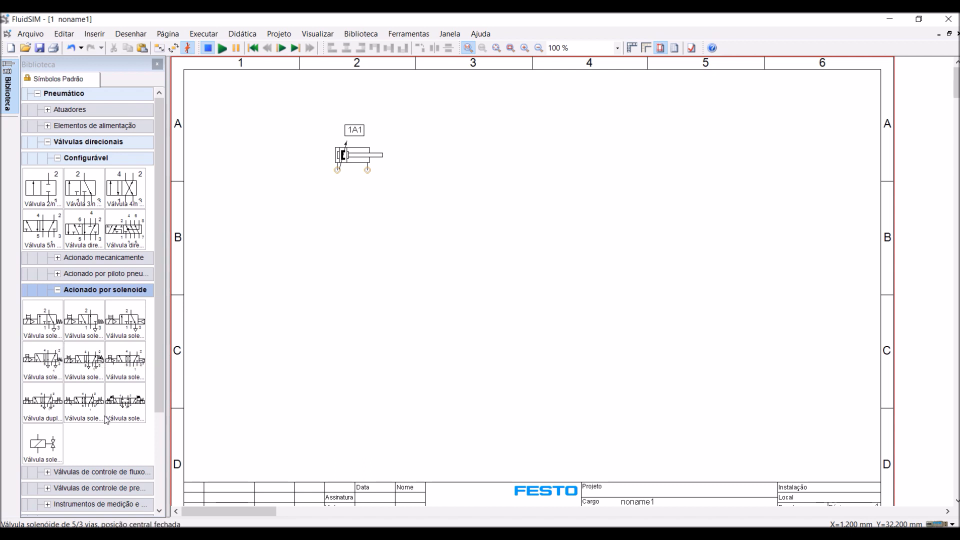
drag(89, 404, 422, 300)
click(515, 373)
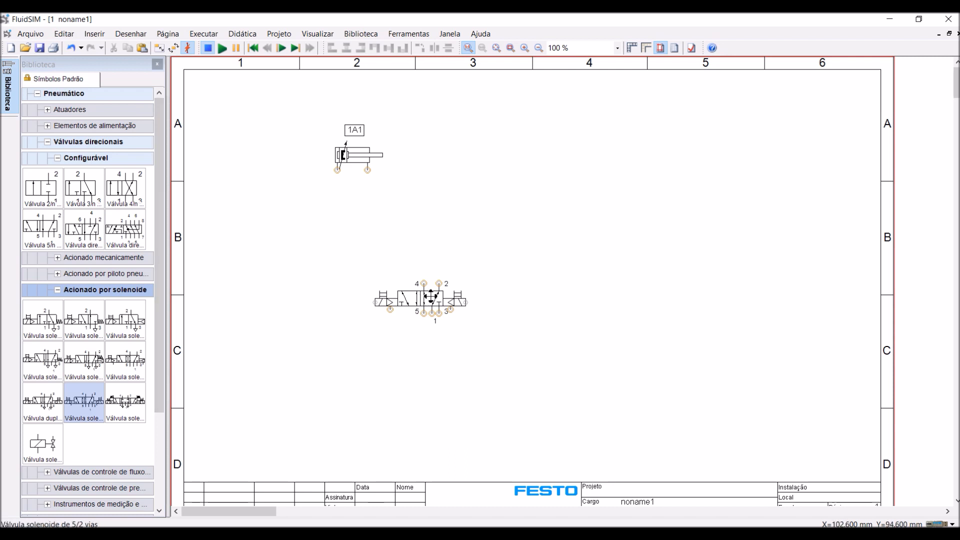
click(432, 300)
key(Delete)
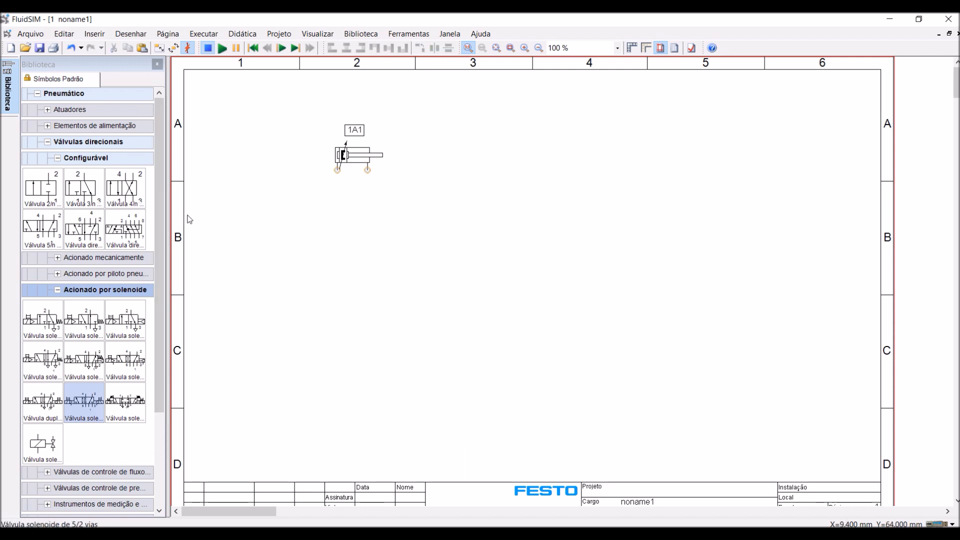
Place a configurable 5/n-way valve below the cylinder in zone B2 and connect its ports 4 and 2 to the two cylinder ports.
drag(41, 226, 351, 253)
click(448, 264)
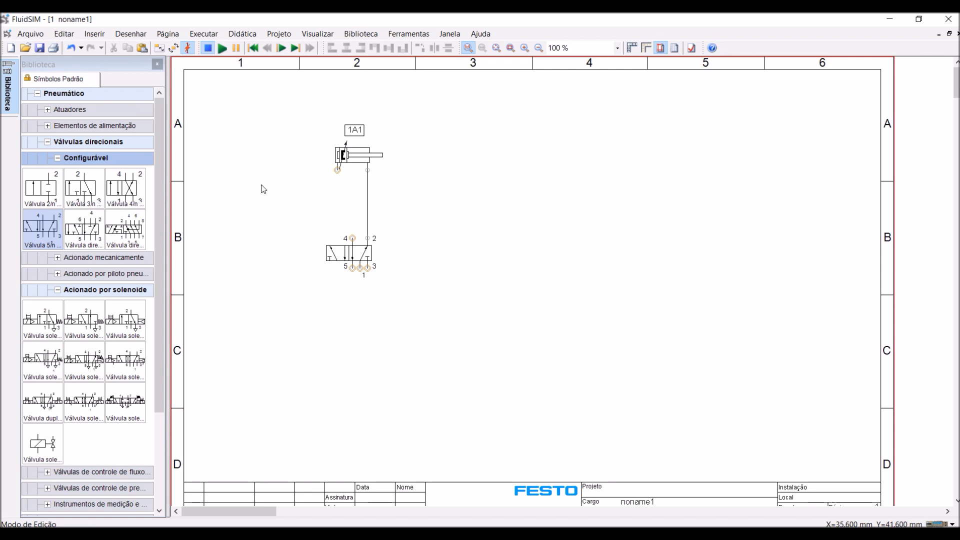
double_click(354, 257)
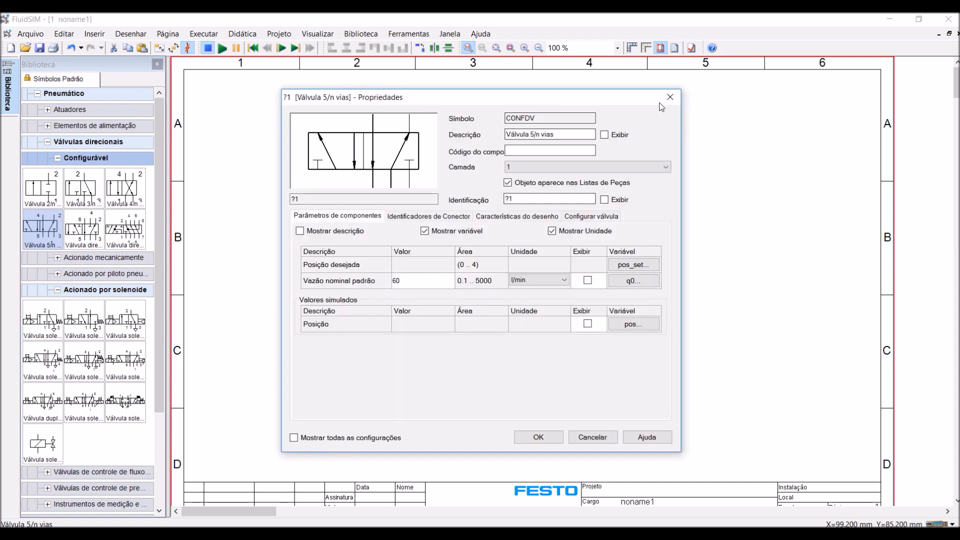
click(670, 97)
click(368, 216)
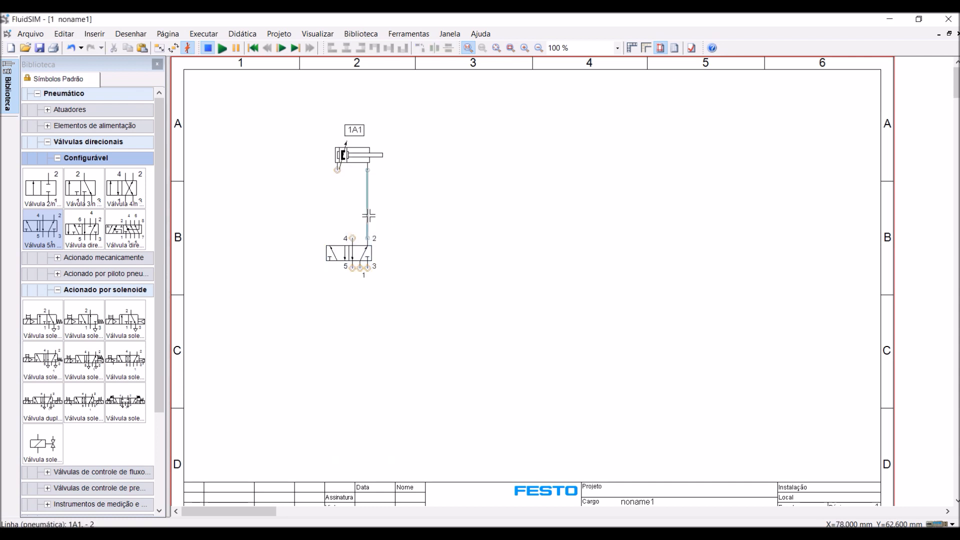
drag(361, 259, 354, 260)
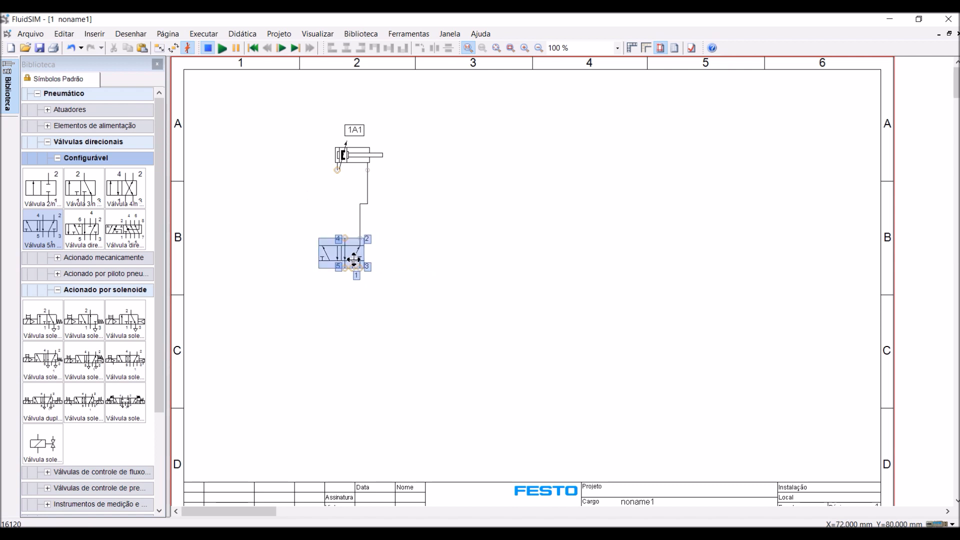
drag(338, 240, 338, 170)
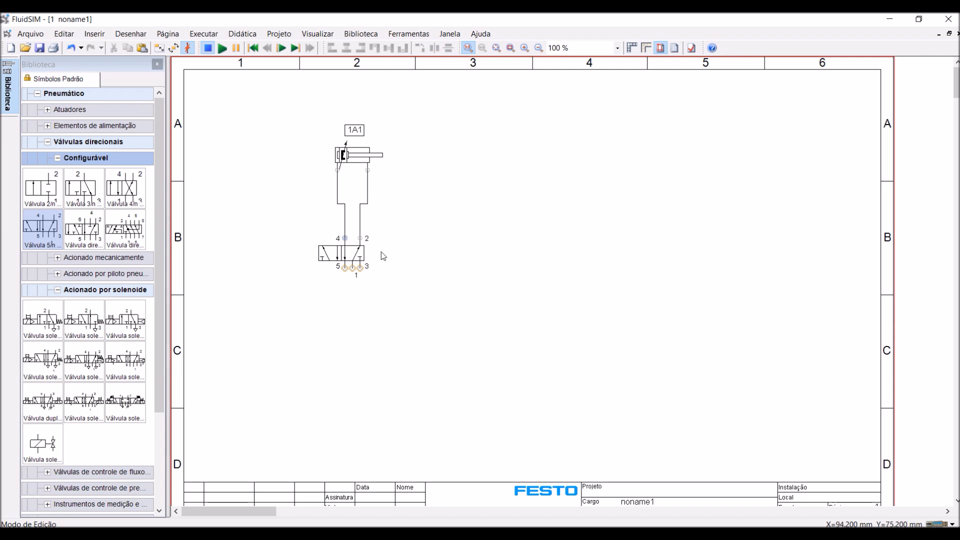
Identify the 5/n-way valve as 1V1 with its label displayed.
double_click(360, 254)
click(556, 232)
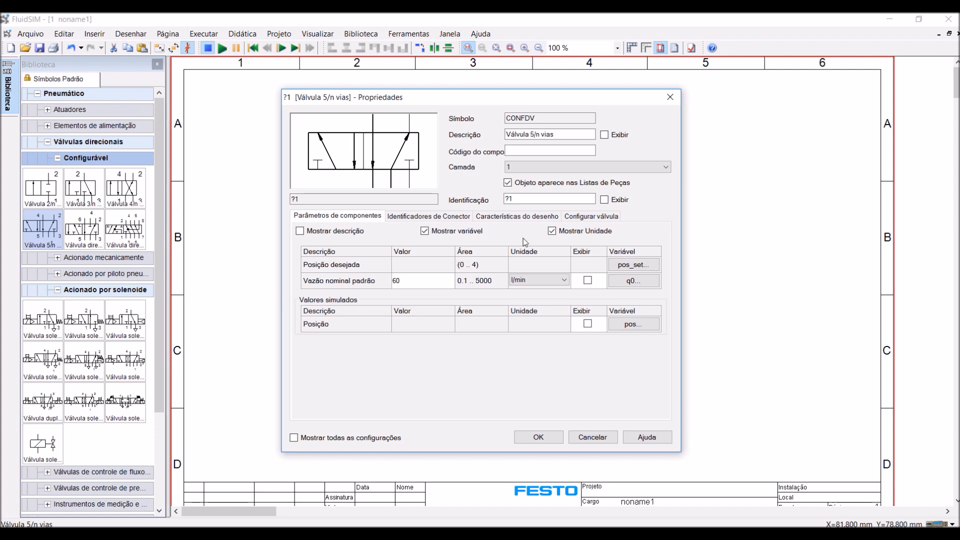
drag(555, 199, 475, 200)
text(1)
Configure the 1V1 valve with electrical solenoid actuation on both its left and right sides.
click(605, 216)
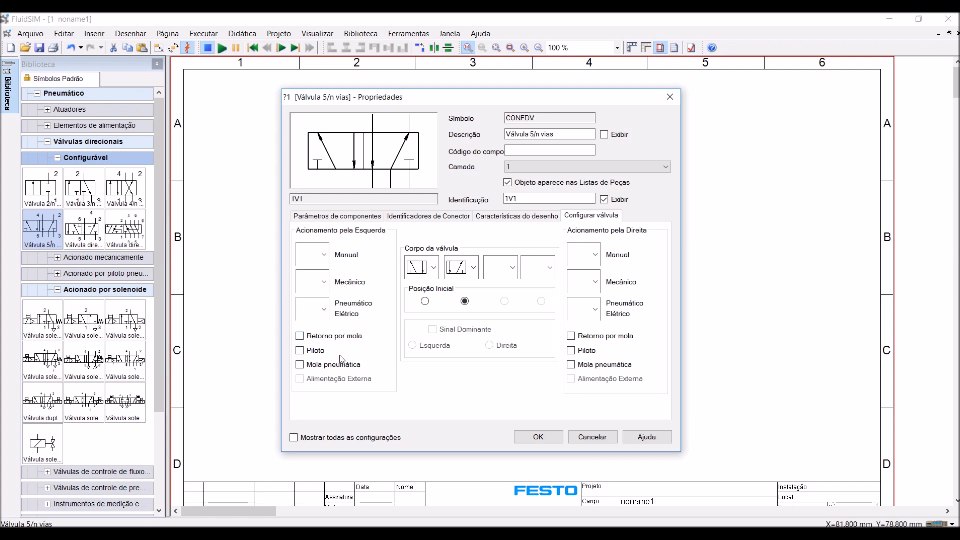
click(324, 311)
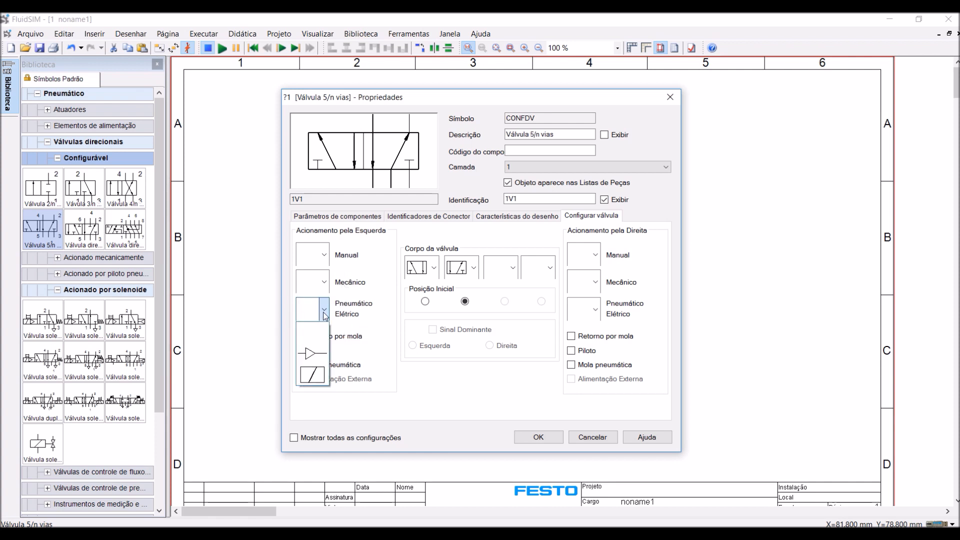
click(320, 375)
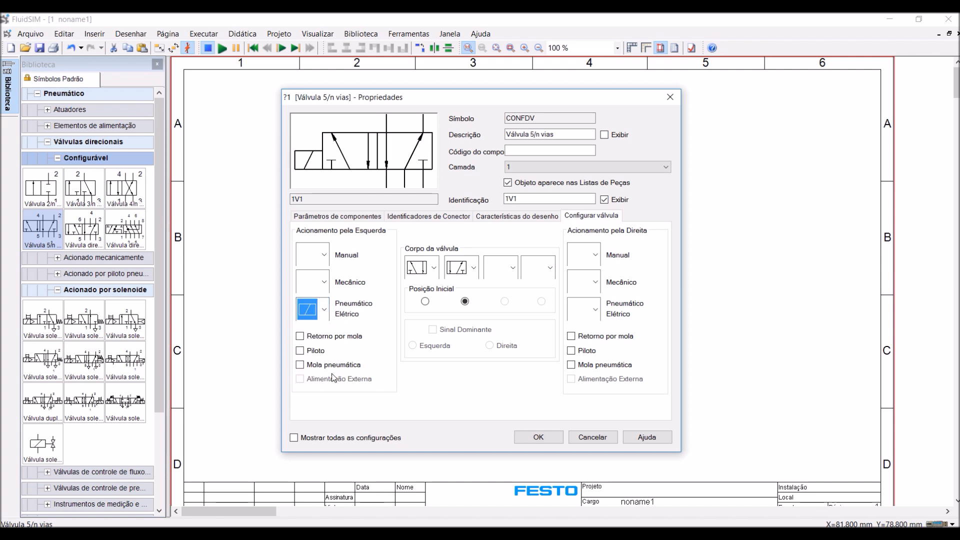
click(597, 307)
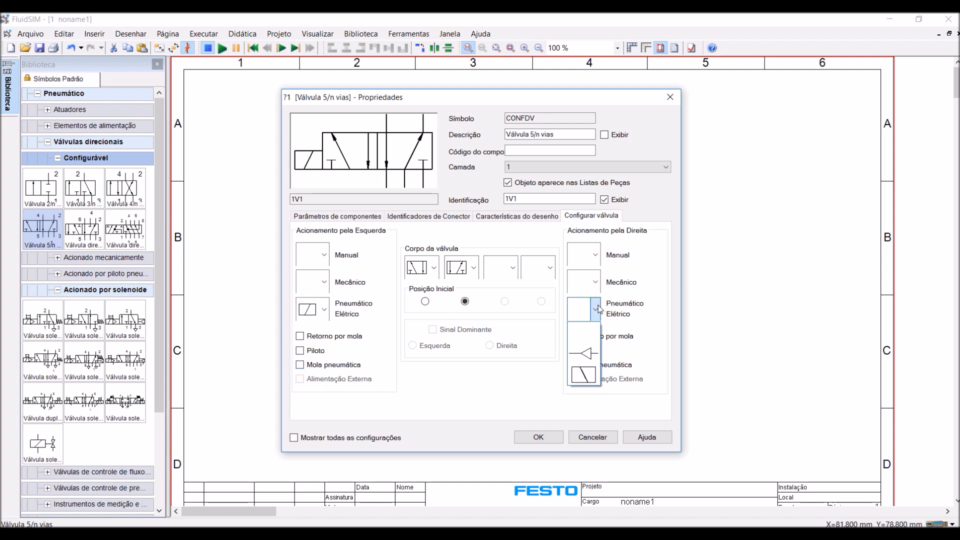
click(590, 378)
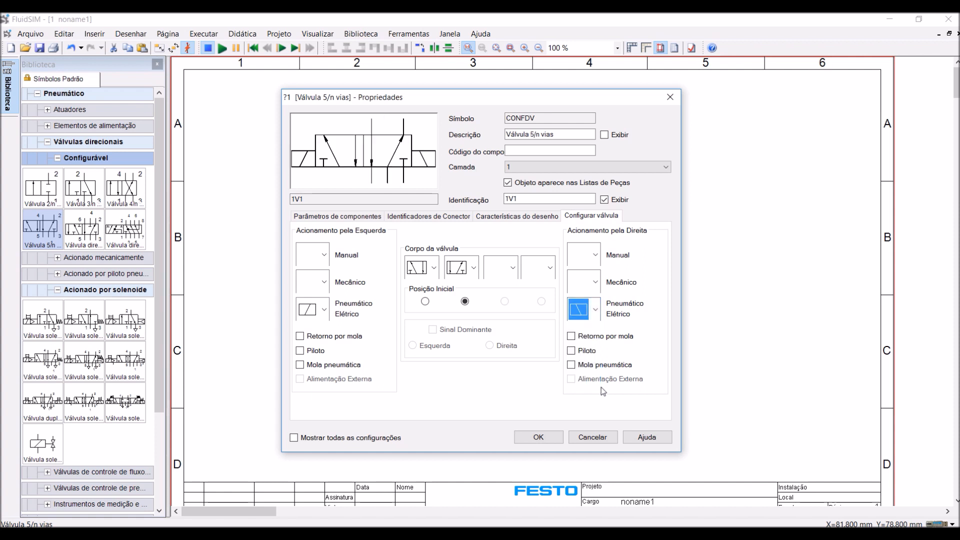
click(550, 438)
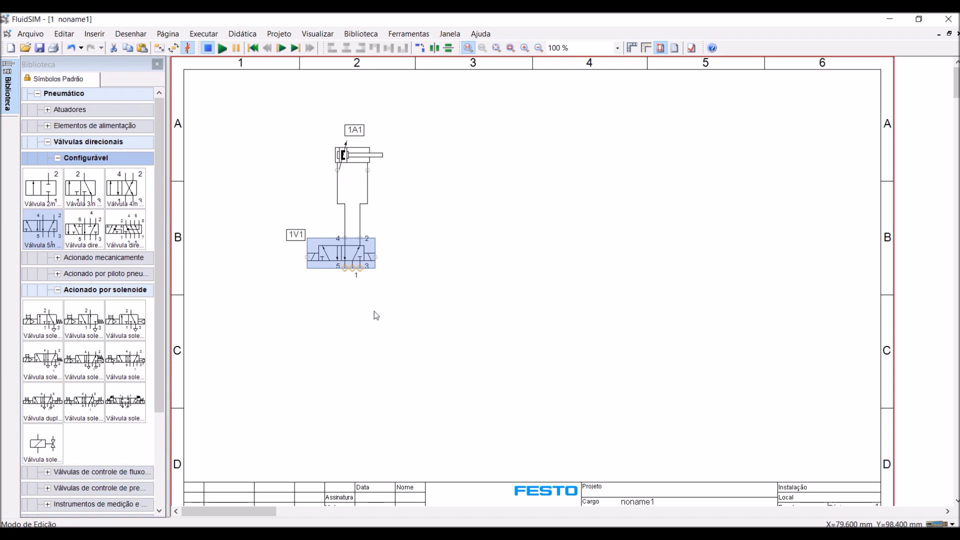
click(378, 336)
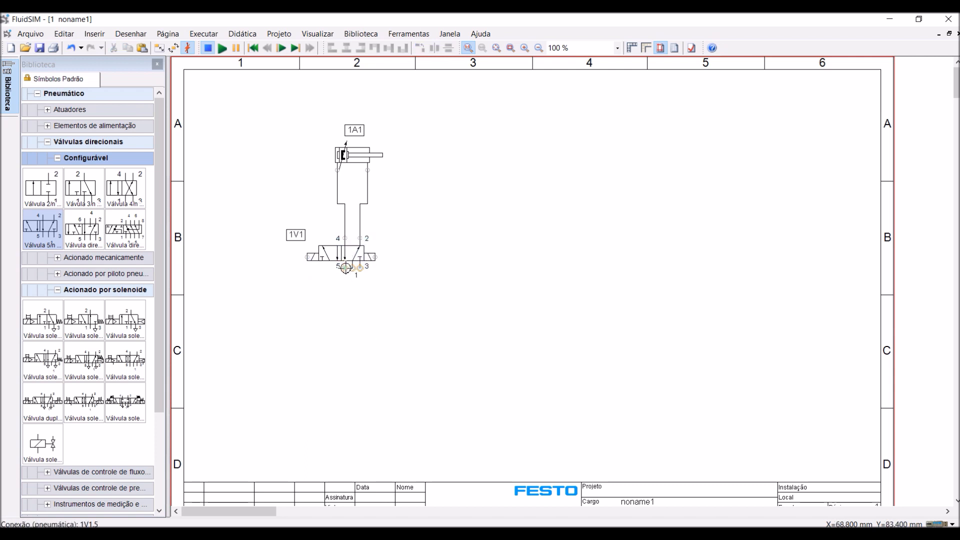
Fit the smallest silencer symbol as the exhaust terminal on ports 5 and 3 of valve 1V1.
double_click(345, 268)
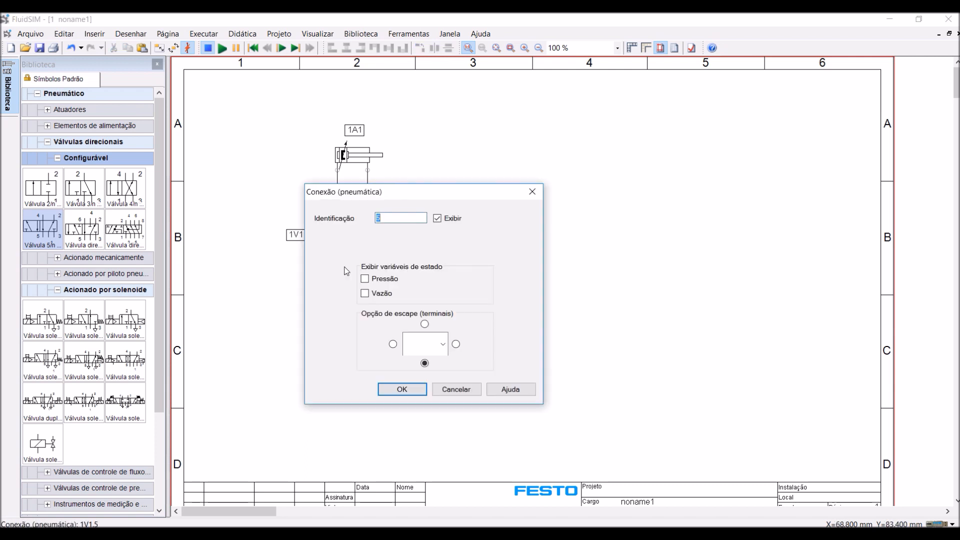
click(443, 344)
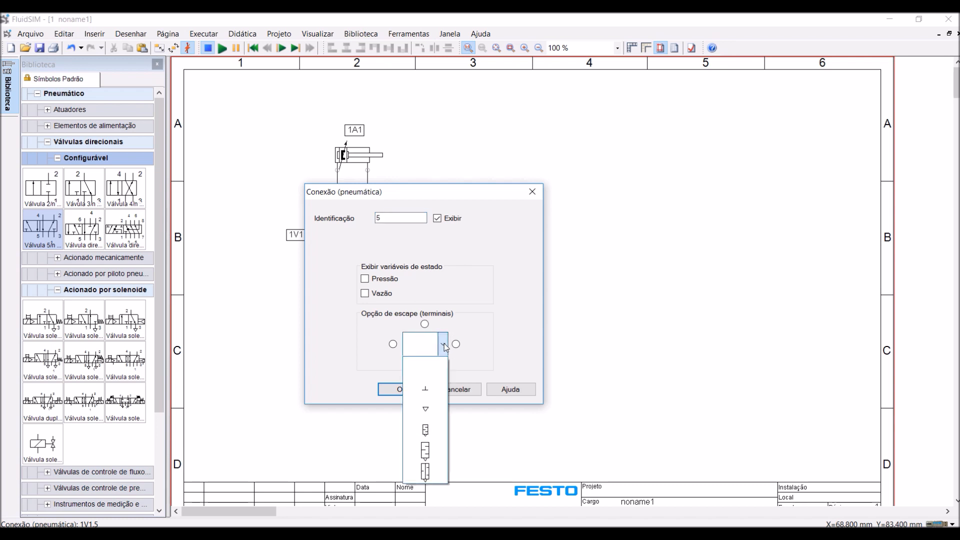
click(431, 430)
click(393, 390)
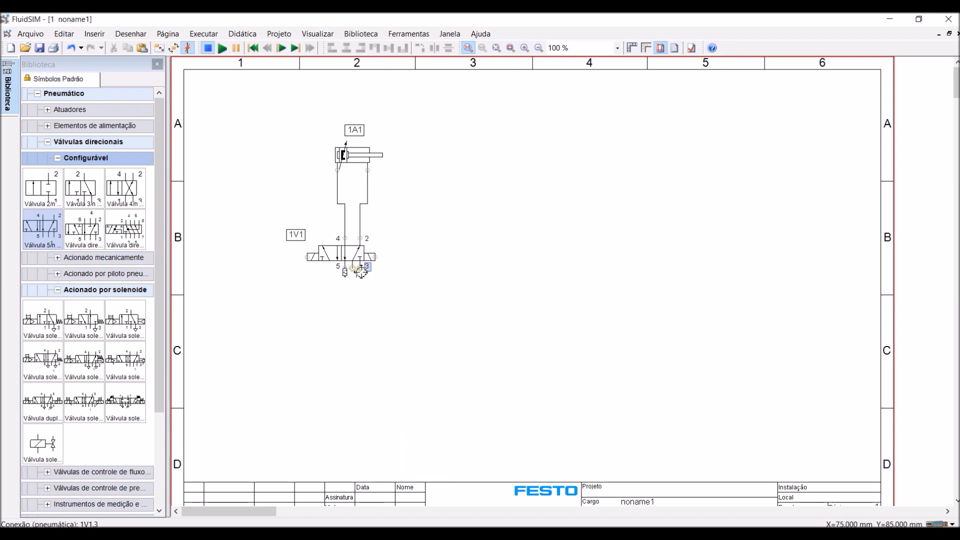
double_click(360, 268)
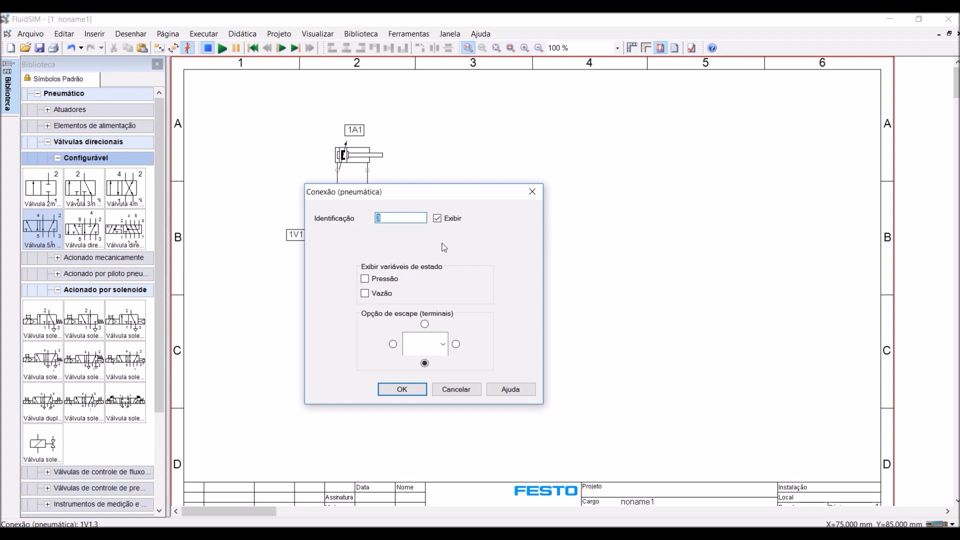
click(443, 344)
click(426, 431)
click(404, 388)
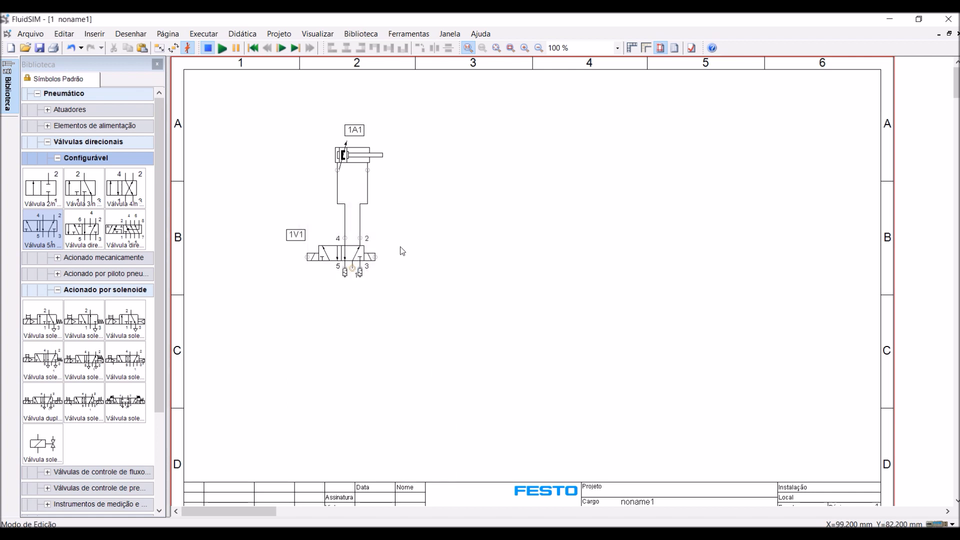
Place a compressed air source from Elementos de alimentação below the valve and connect it to port 1.
click(49, 127)
mouse_move(50, 162)
mouse_down()
mouse_move(128, 166)
mouse_move(326, 306)
mouse_move(356, 309)
mouse_up()
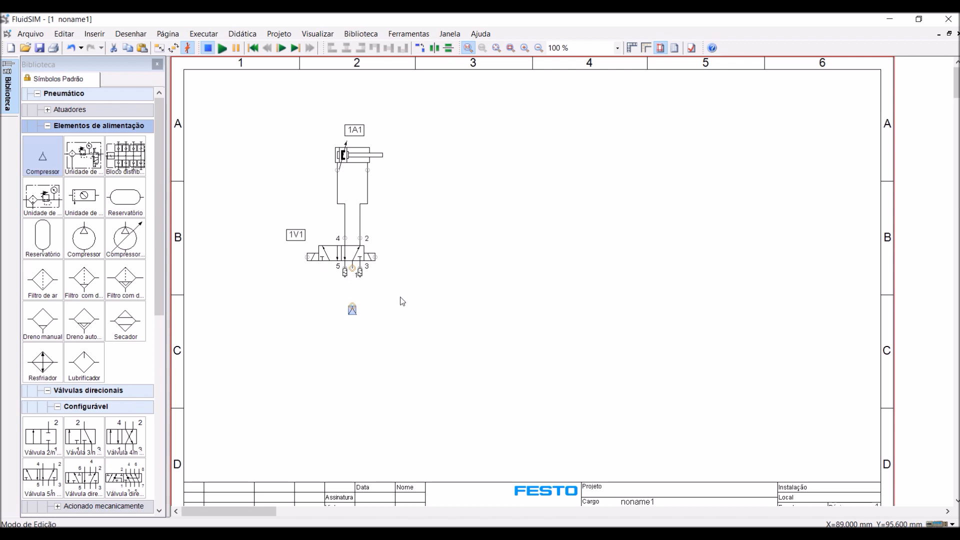
drag(352, 269, 352, 300)
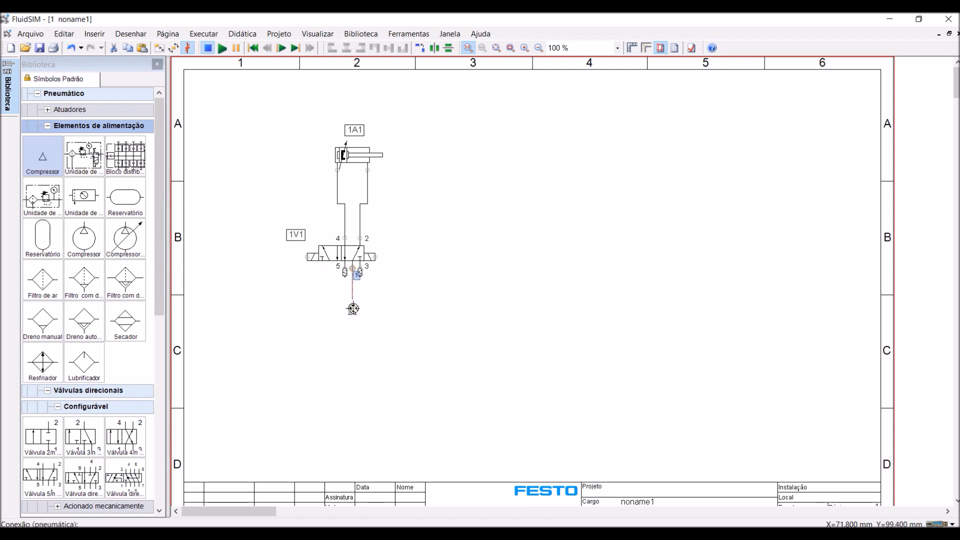
Position the 1V1 label just above the valve's left end and collapse the Elementos de alimentação and Válvulas direcionais groups.
click(296, 234)
drag(295, 235, 286, 243)
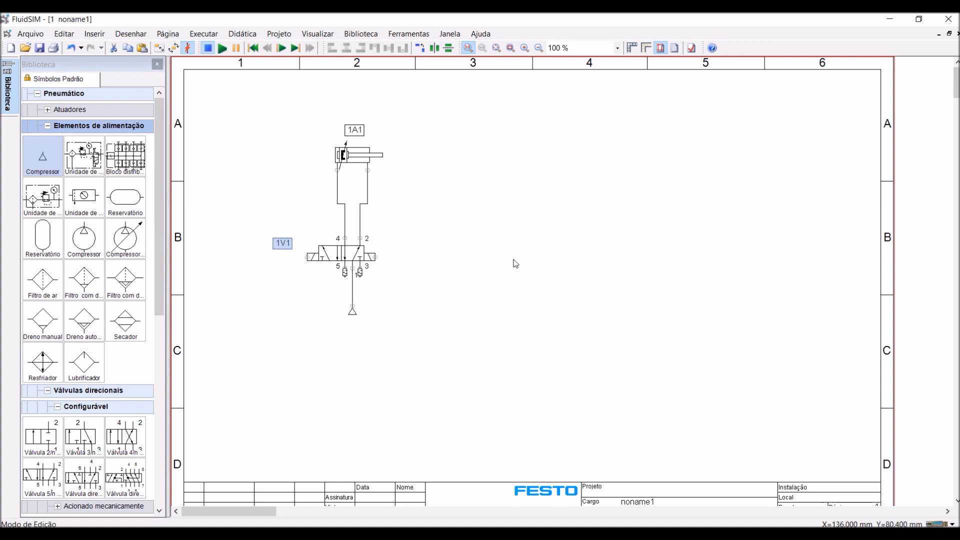
click(48, 126)
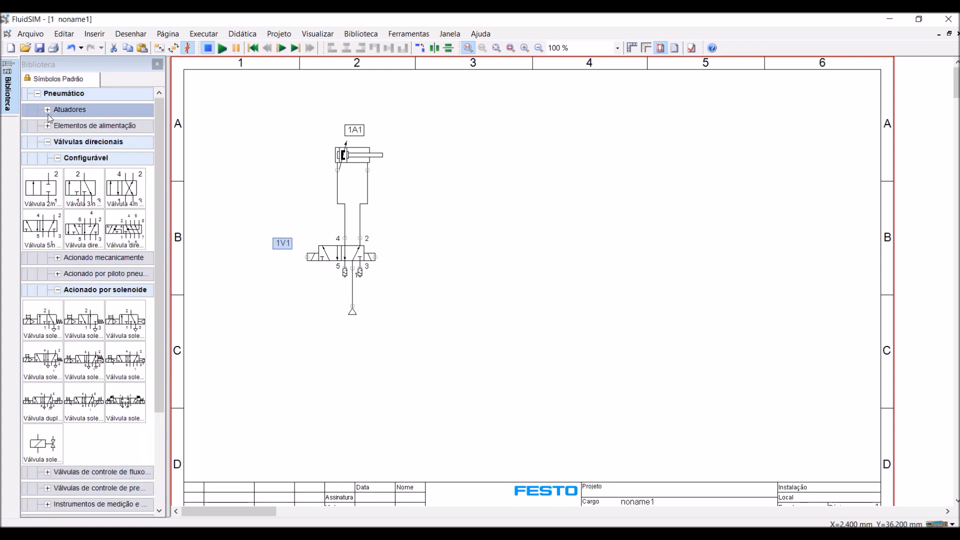
click(47, 143)
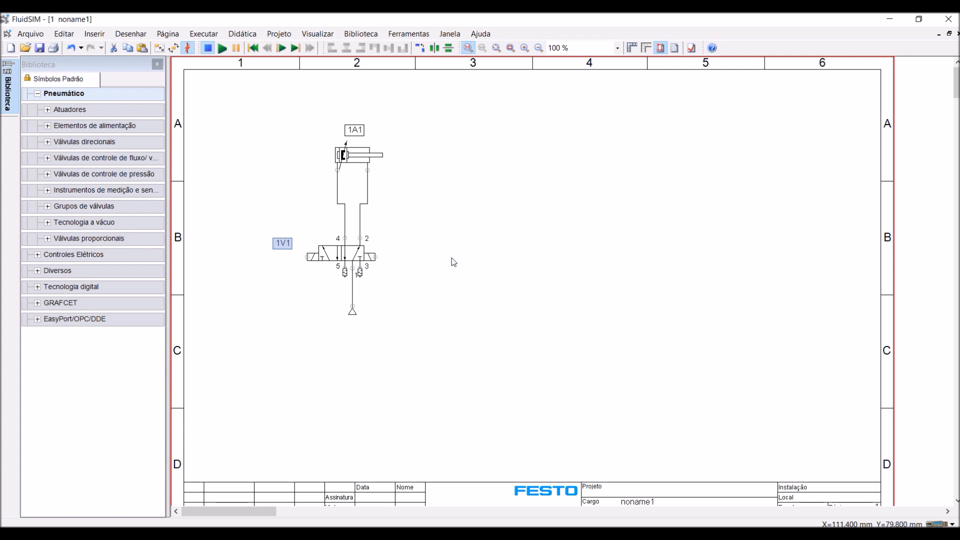
drag(282, 243, 314, 230)
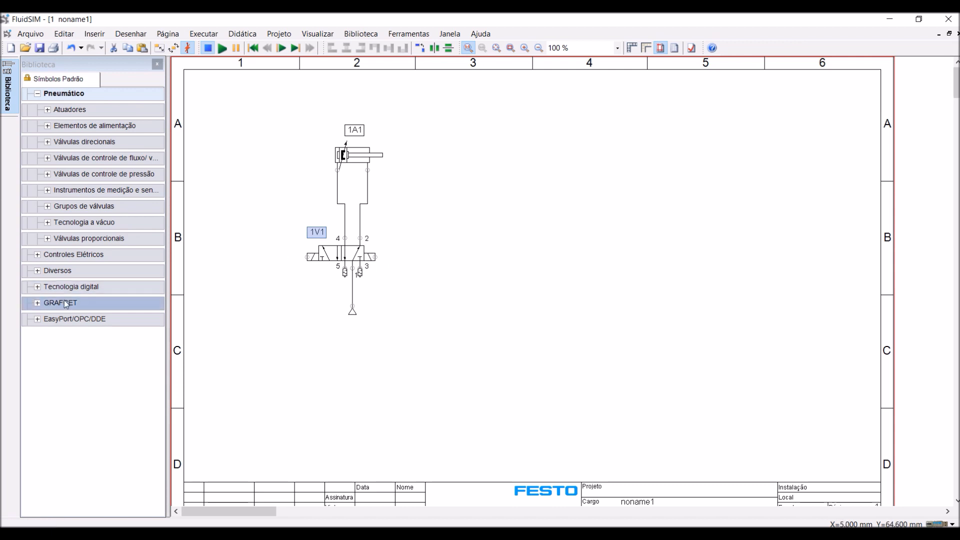
Place a 24 V connection in zone A3 and a 0 V connection below it in zone B3 from the electrical Fonte de Alimentação group.
click(37, 94)
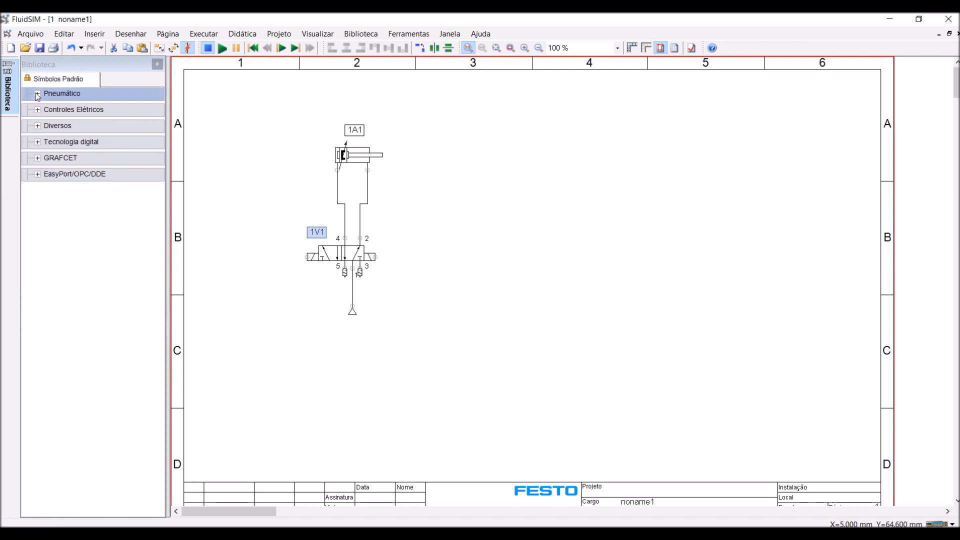
click(38, 110)
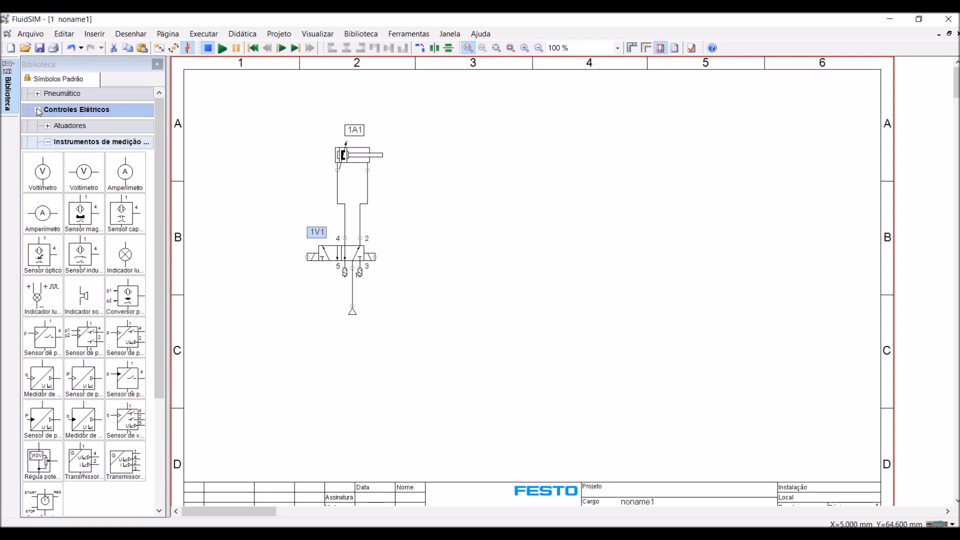
click(47, 142)
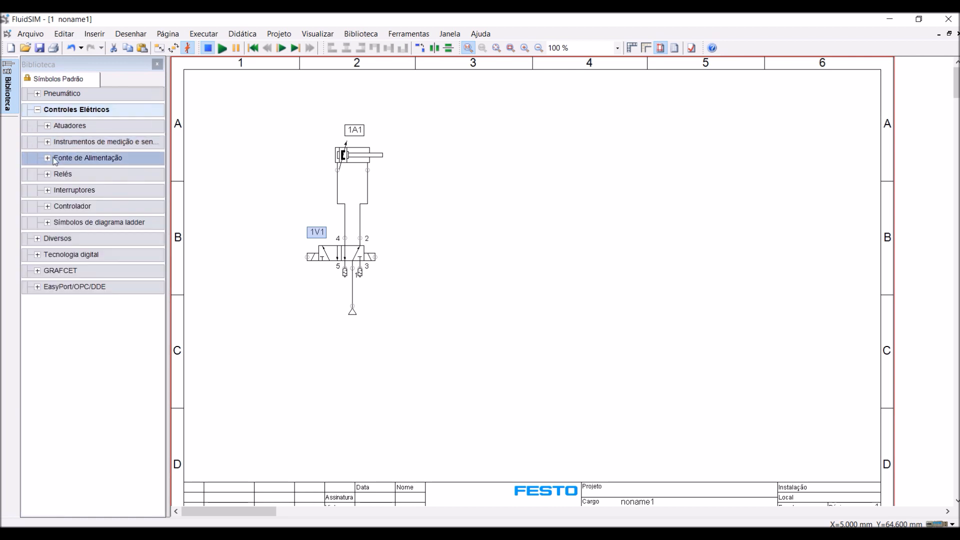
click(47, 158)
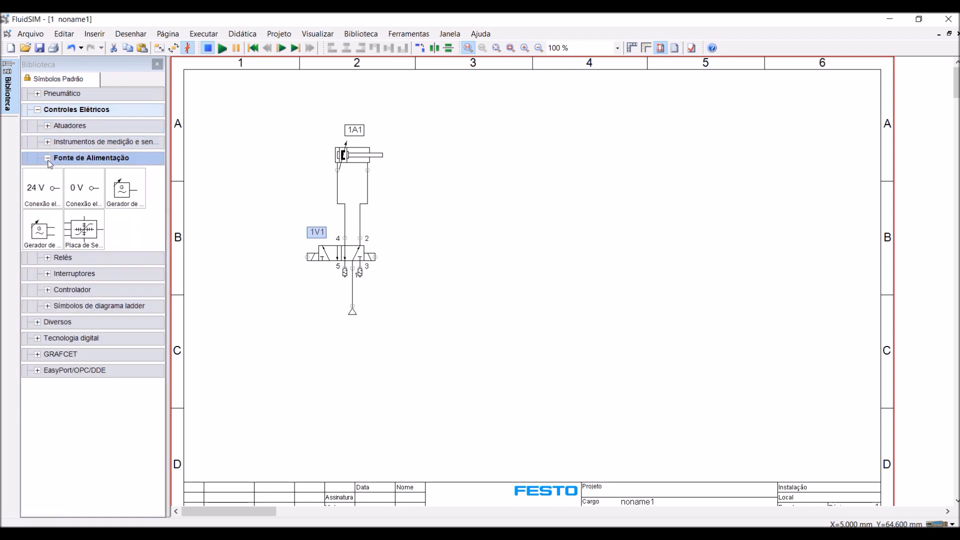
drag(42, 196, 484, 145)
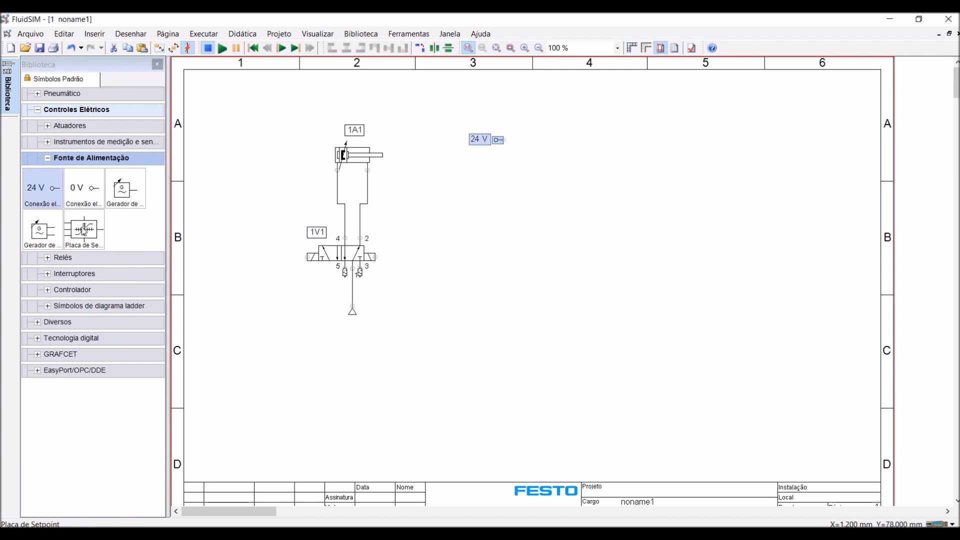
drag(84, 192, 478, 294)
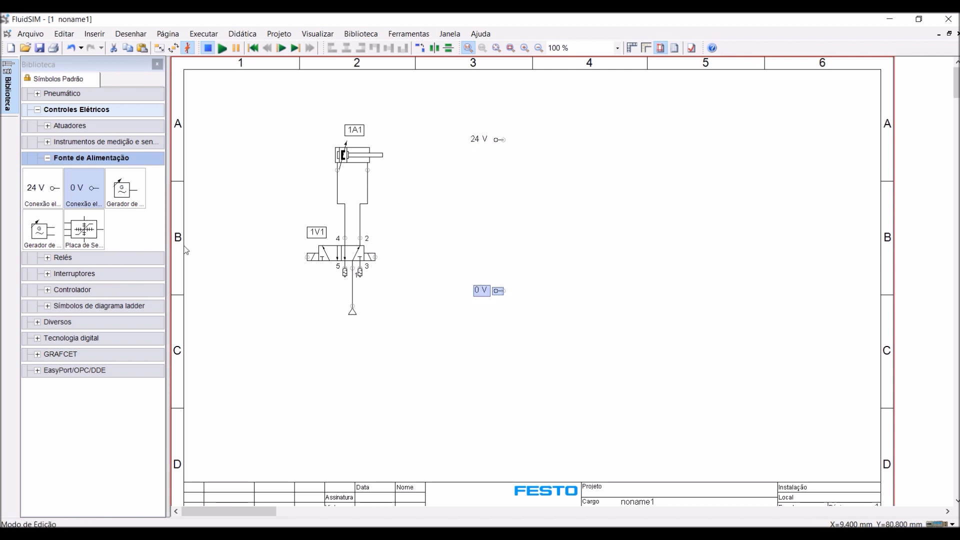
Place two solenoid valve coils in zone B5 and two relays beside them in one row from the Relés group.
click(48, 160)
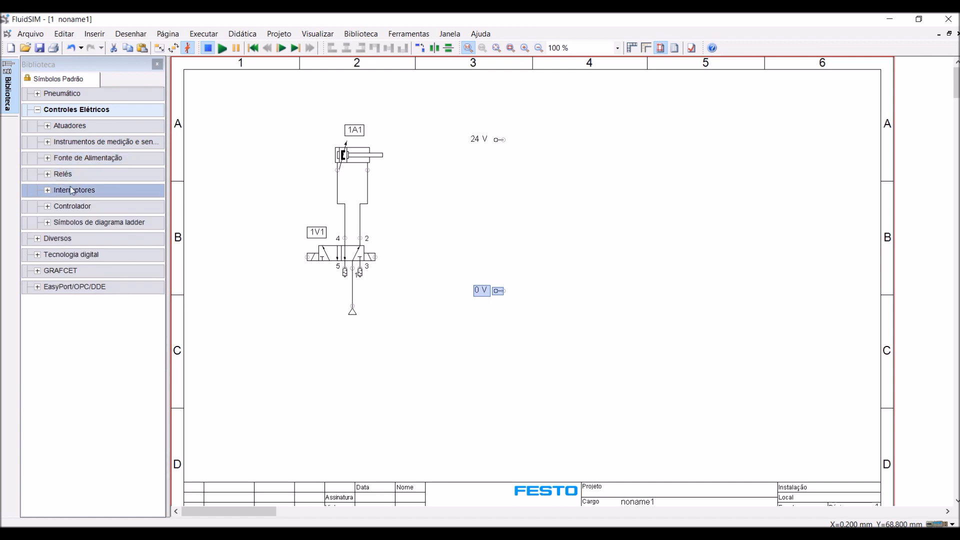
click(47, 175)
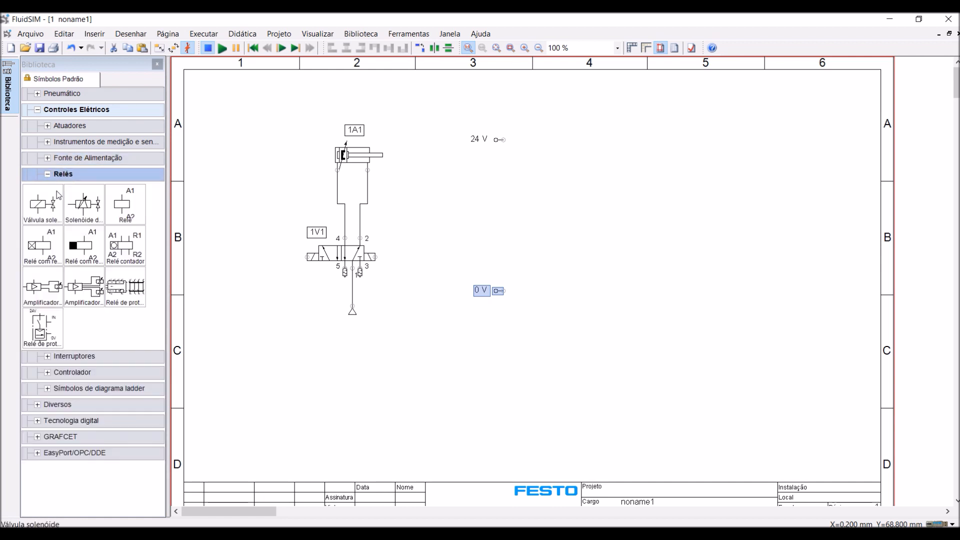
drag(60, 215, 666, 261)
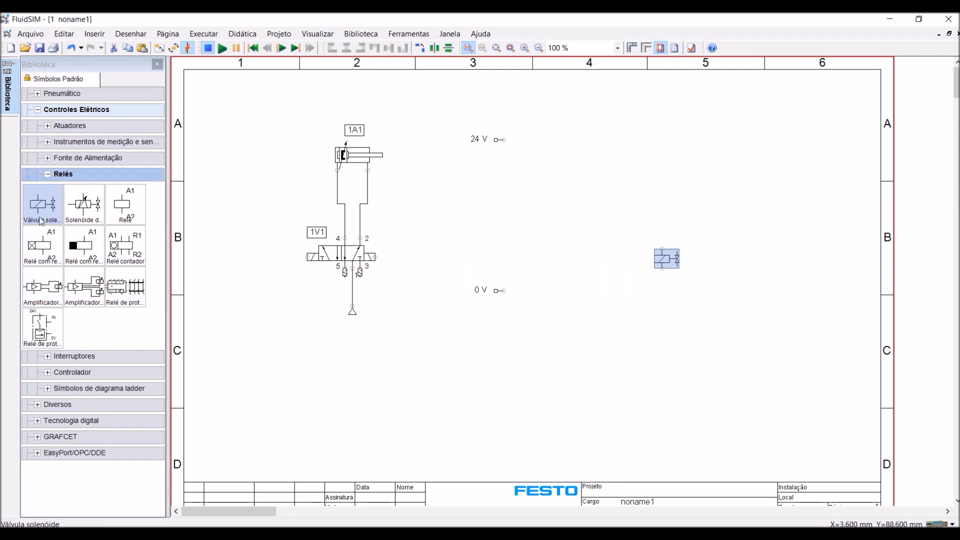
drag(43, 204, 736, 269)
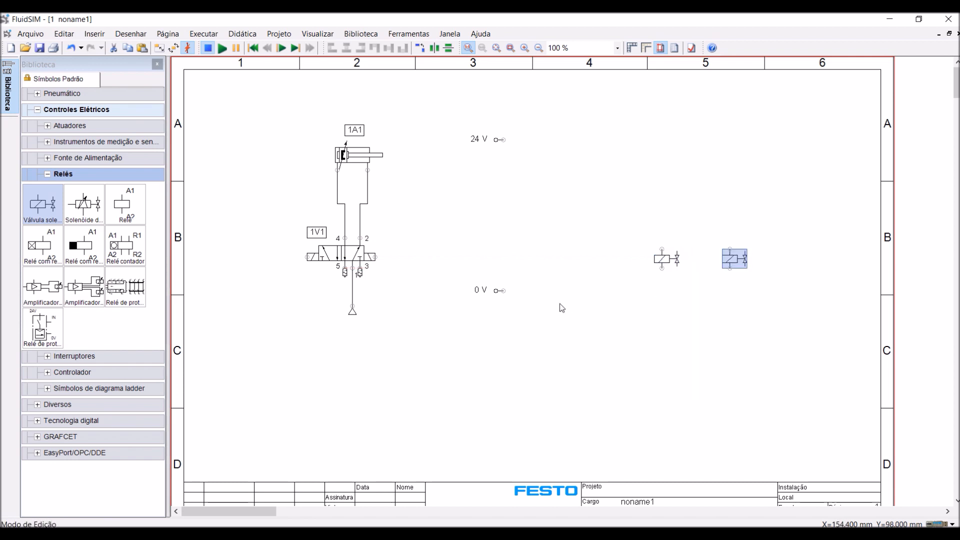
drag(125, 204, 533, 258)
drag(121, 211, 589, 263)
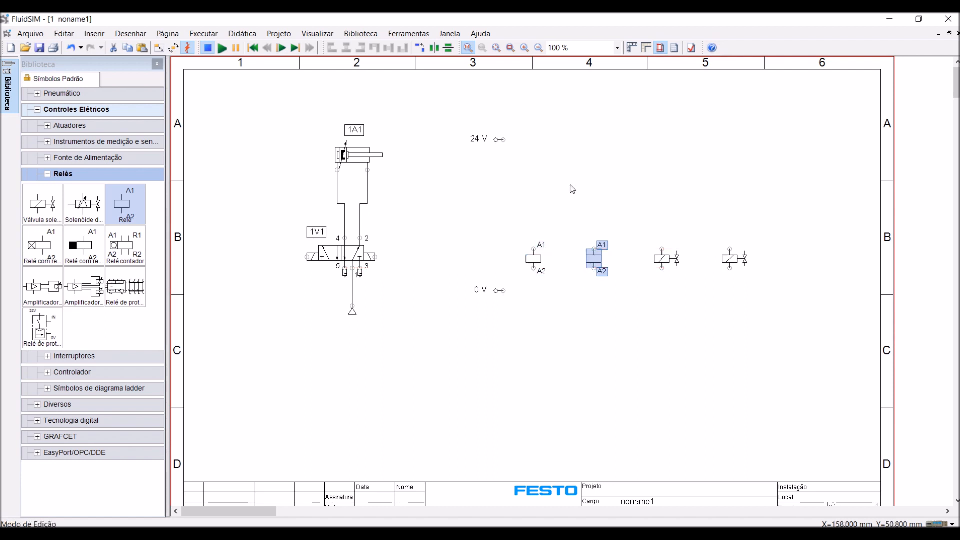
Place a normally open pushbutton (Botão pulsador fechador) from the Interruptores group above each of the two relays, aligned so they connect.
click(47, 174)
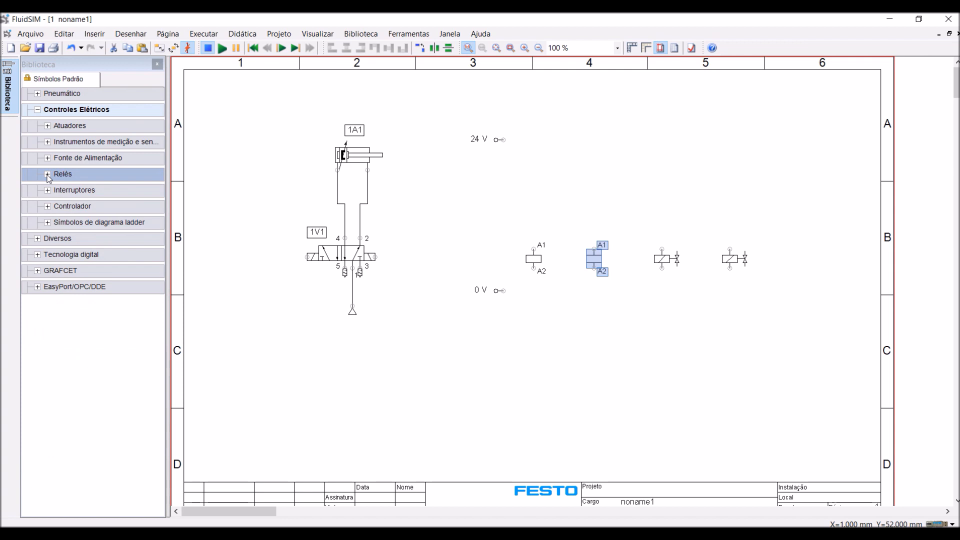
click(48, 126)
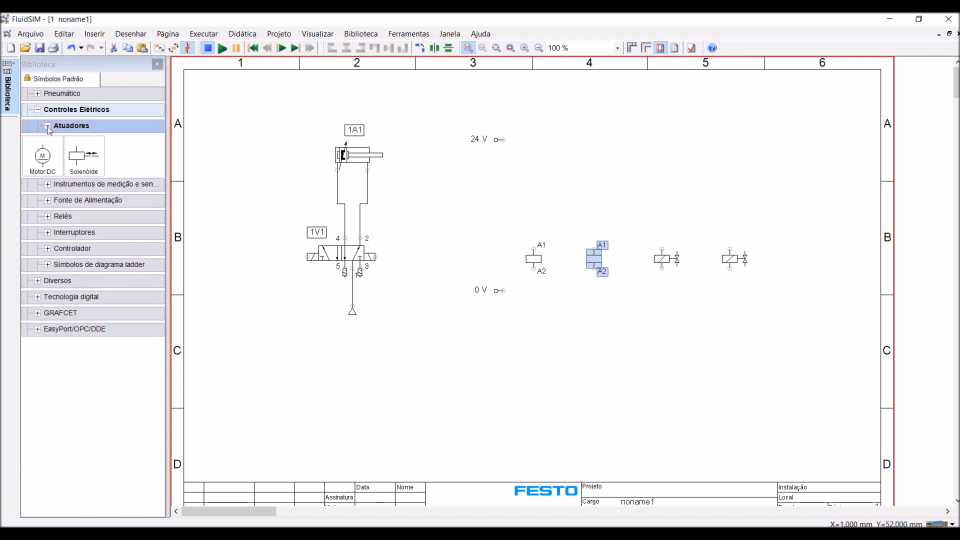
click(47, 126)
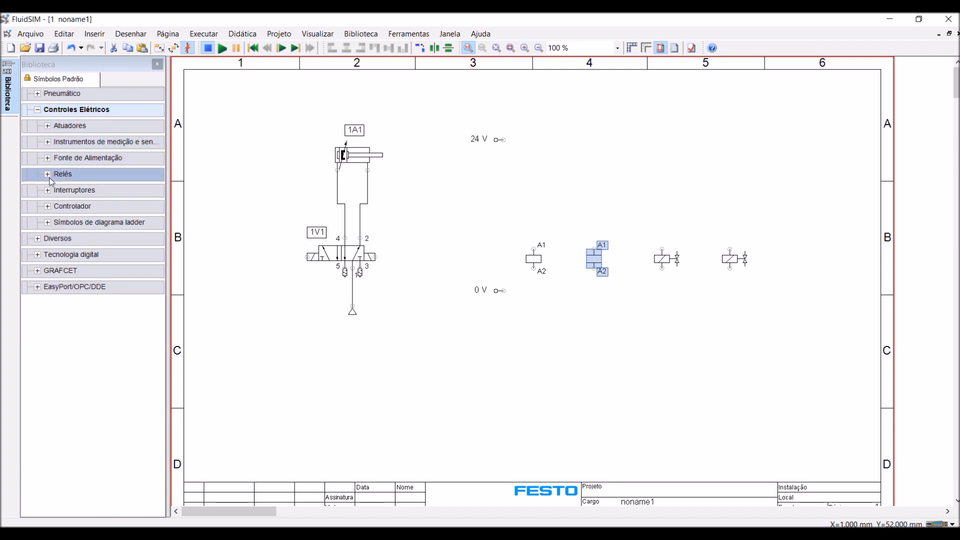
click(47, 191)
drag(44, 281, 533, 181)
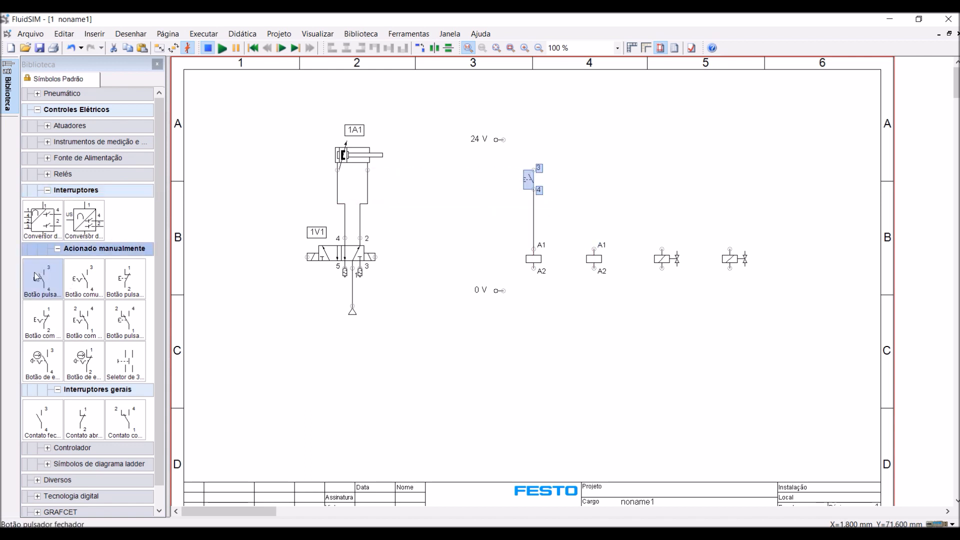
drag(36, 280, 589, 180)
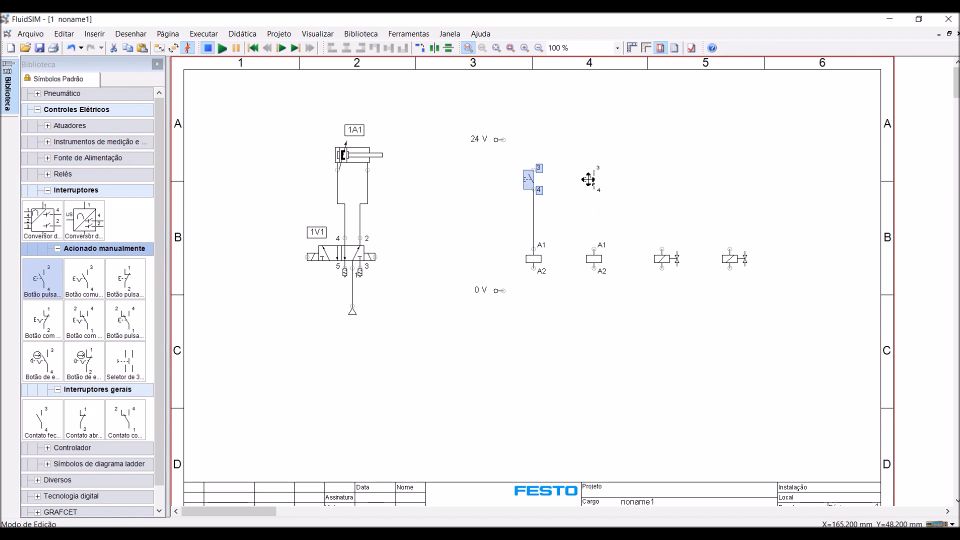
click(588, 180)
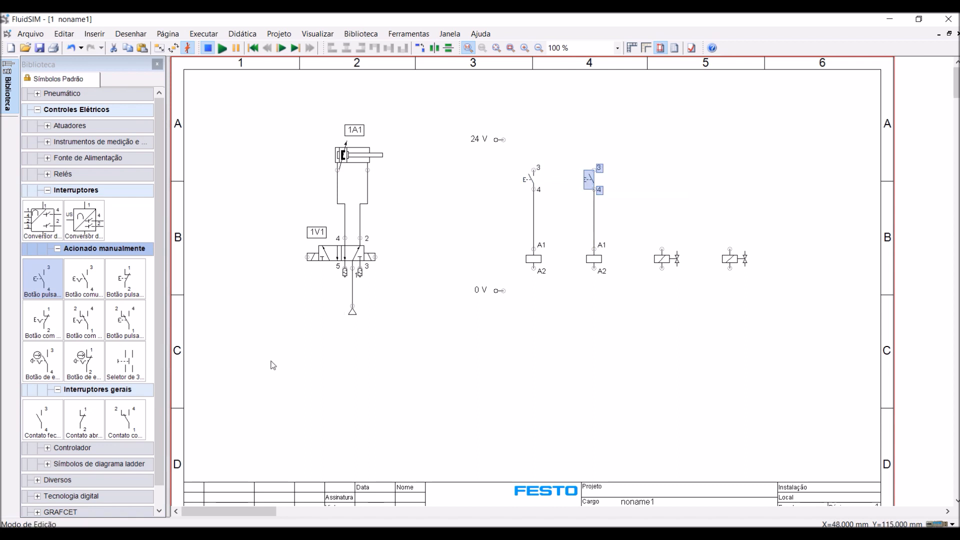
Place a changeover contact (Contato comutador) above each of the two solenoid valve coils, aligned so they connect.
drag(129, 422, 663, 180)
drag(134, 418, 730, 191)
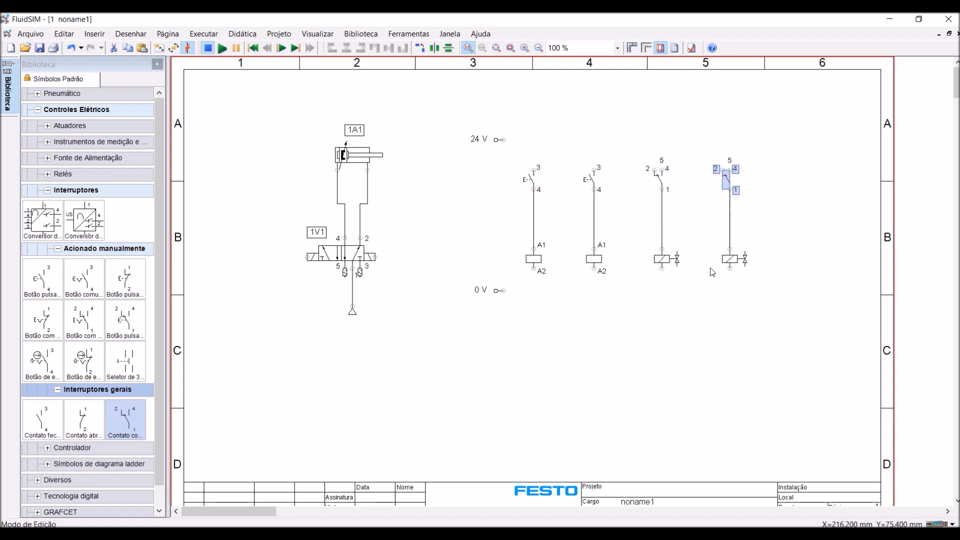
click(693, 333)
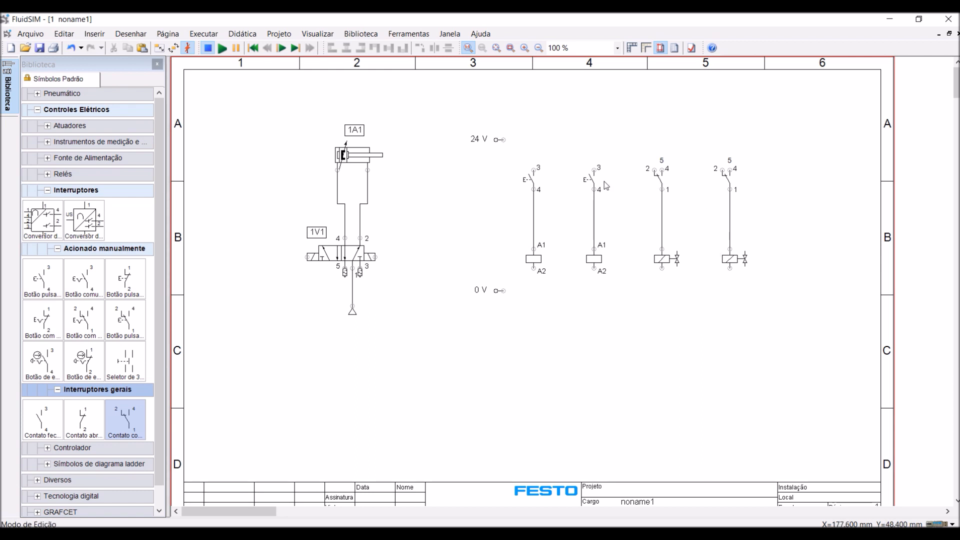
Wire the upper terminals of both pushbuttons and terminal 4 of both changeover contacts to the 24 V line.
drag(504, 140, 534, 169)
mouse_move(595, 172)
mouse_down()
mouse_move(562, 138)
mouse_move(533, 140)
mouse_up()
drag(663, 170, 593, 140)
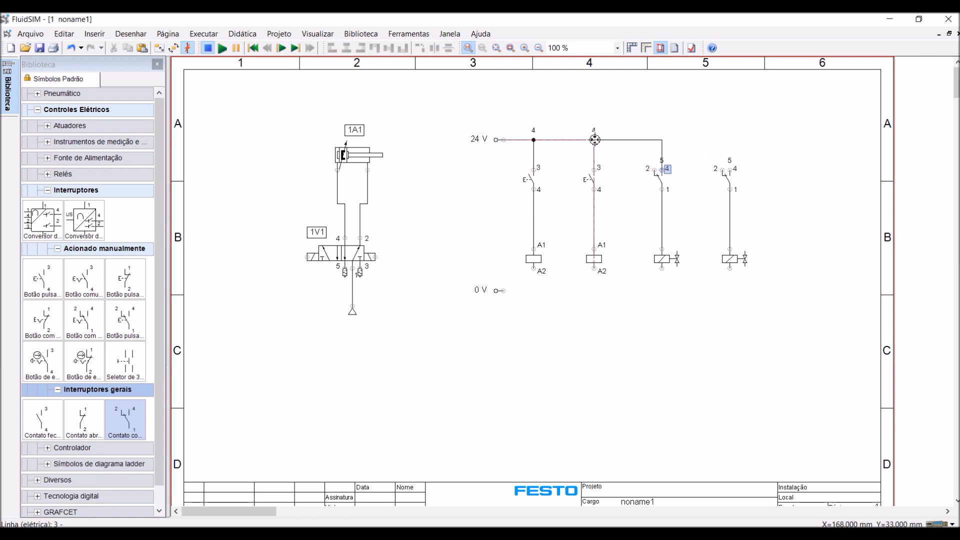
mouse_move(731, 169)
mouse_down()
mouse_move(697, 140)
mouse_move(662, 140)
mouse_up()
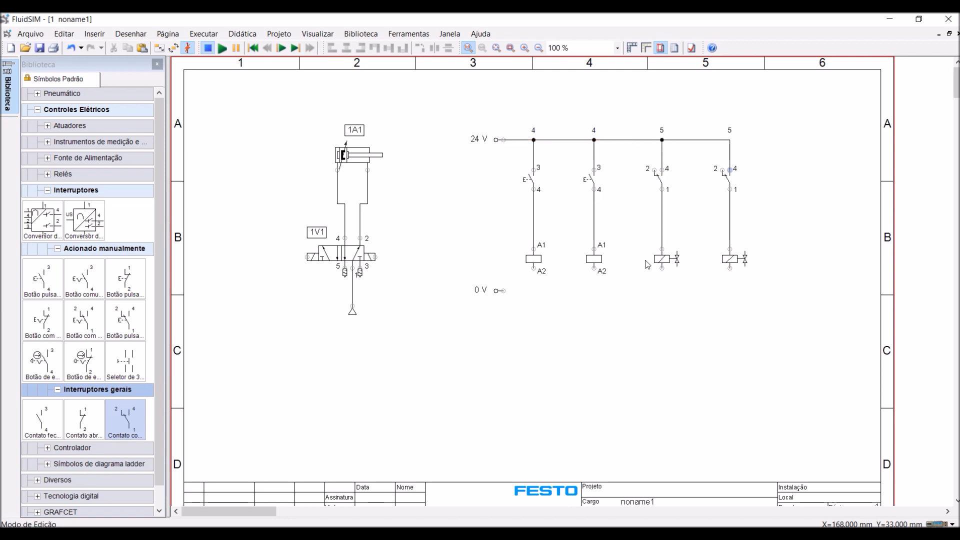
Wire the lower terminals of both relays and both solenoid valve coils to the 0 V line.
drag(534, 269, 505, 293)
drag(594, 269, 534, 291)
drag(662, 268, 594, 290)
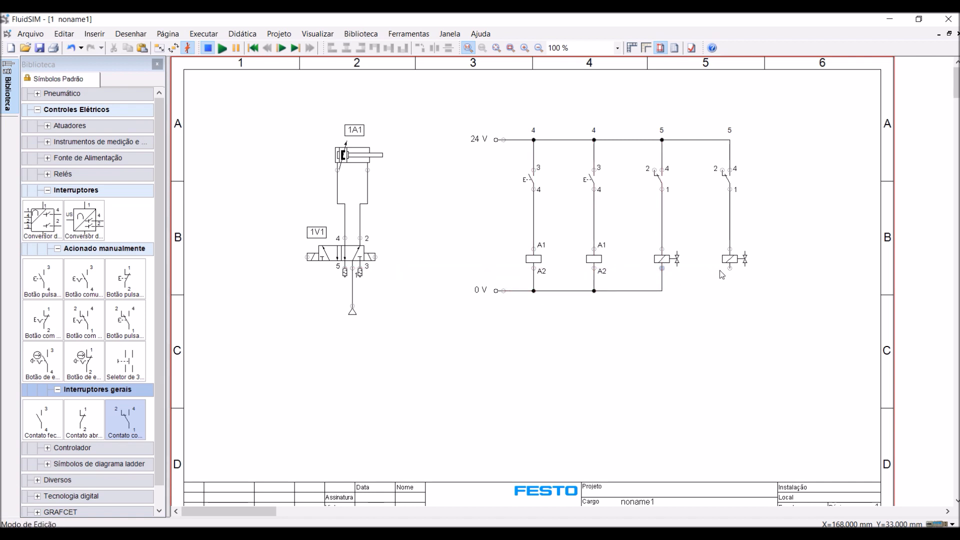
drag(730, 272, 662, 290)
Set the identification of the pushbutton in the first branch to S1.
click(530, 179)
double_click(531, 179)
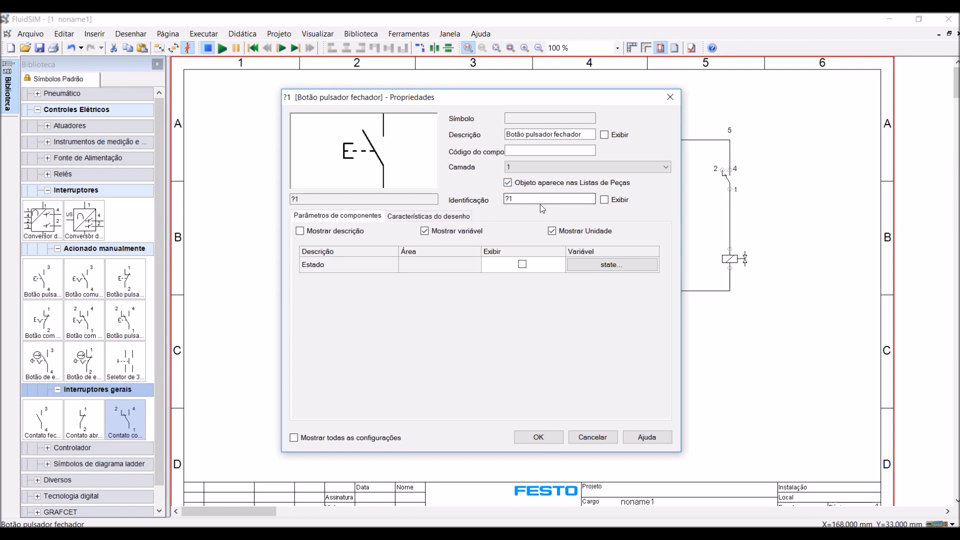
drag(516, 199, 488, 204)
text(S1)
click(539, 437)
Set the identification of the pushbutton in the second branch to S2.
click(590, 179)
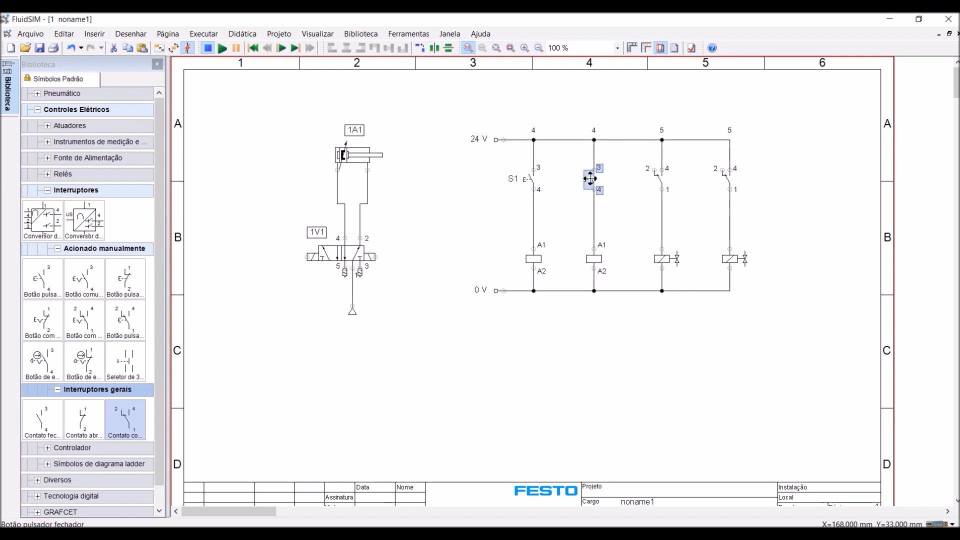
double_click(590, 178)
drag(520, 198, 470, 203)
text(S2)
click(551, 436)
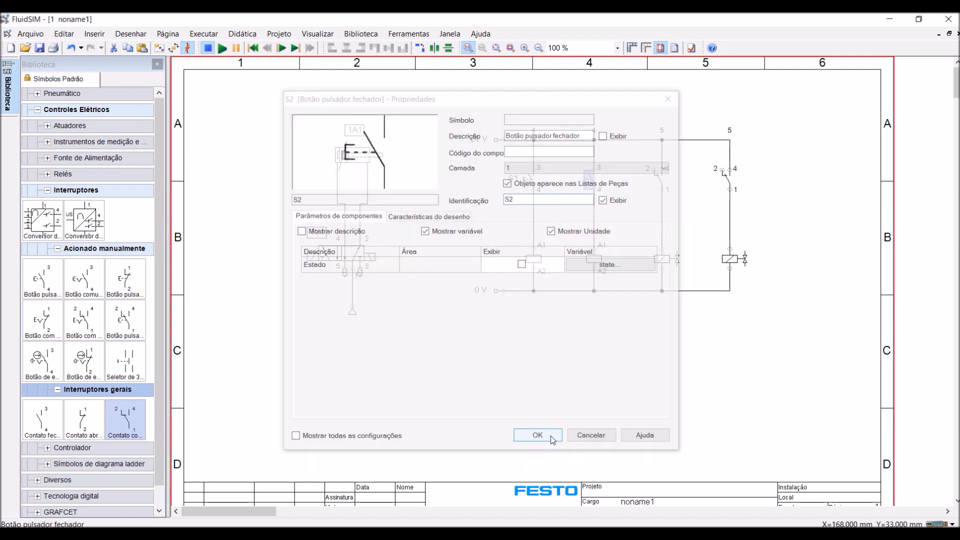
Set the identification of the relay below pushbutton S1 to K1.
double_click(662, 179)
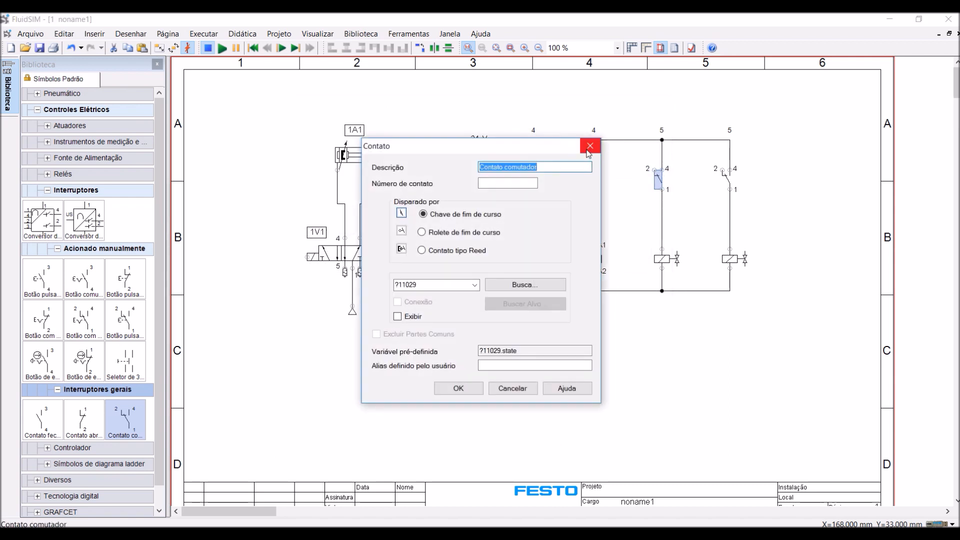
click(589, 150)
double_click(536, 259)
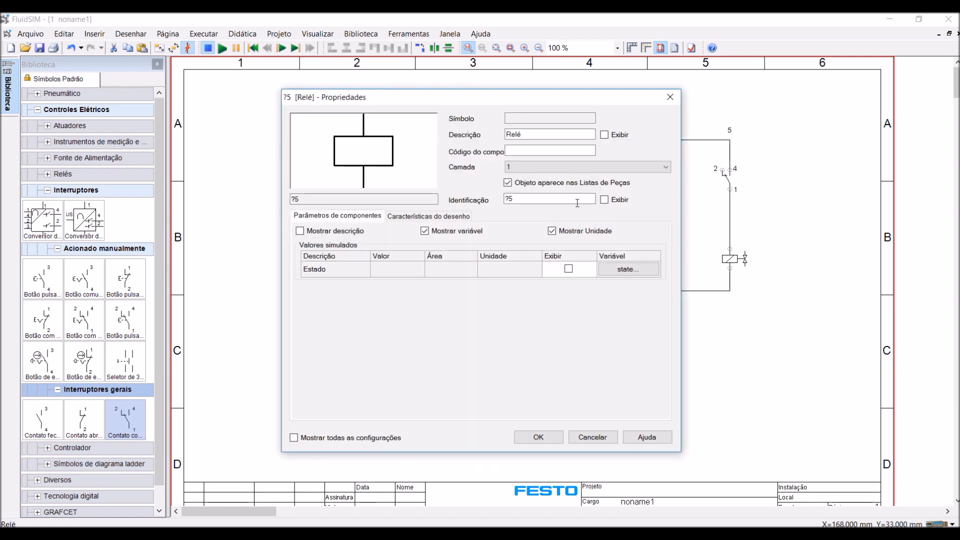
text(K)
click(538, 437)
Link the changeover contact in the third branch to relay K1 with contact number 1.
click(663, 181)
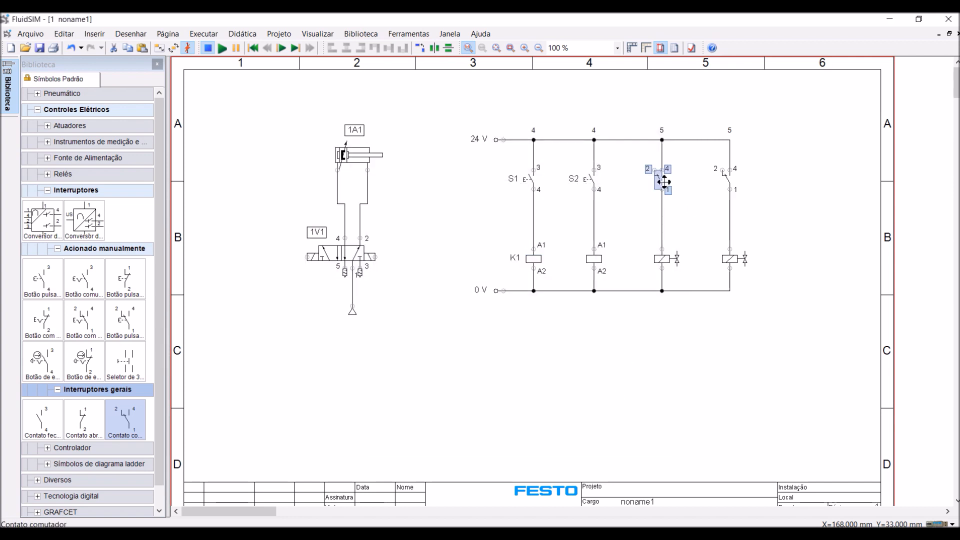
double_click(664, 181)
click(474, 285)
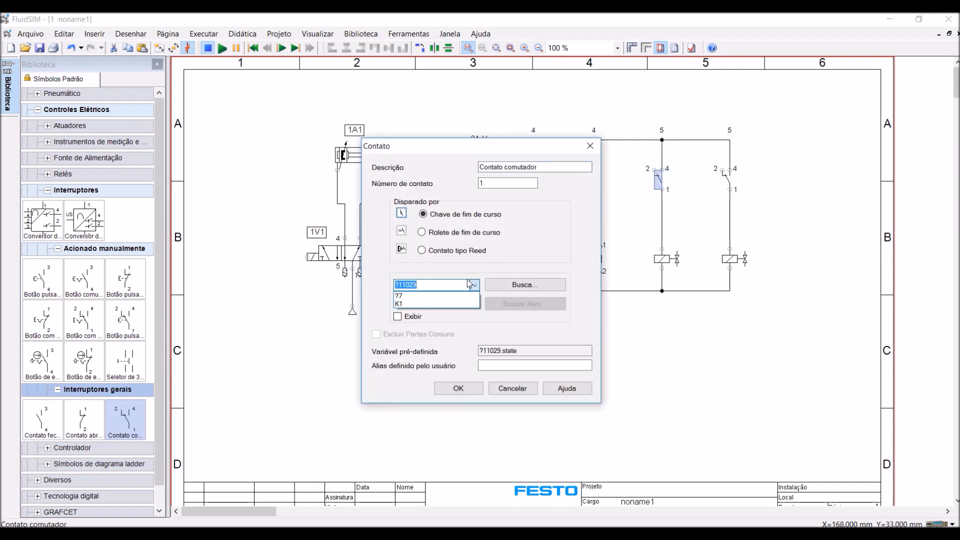
click(400, 304)
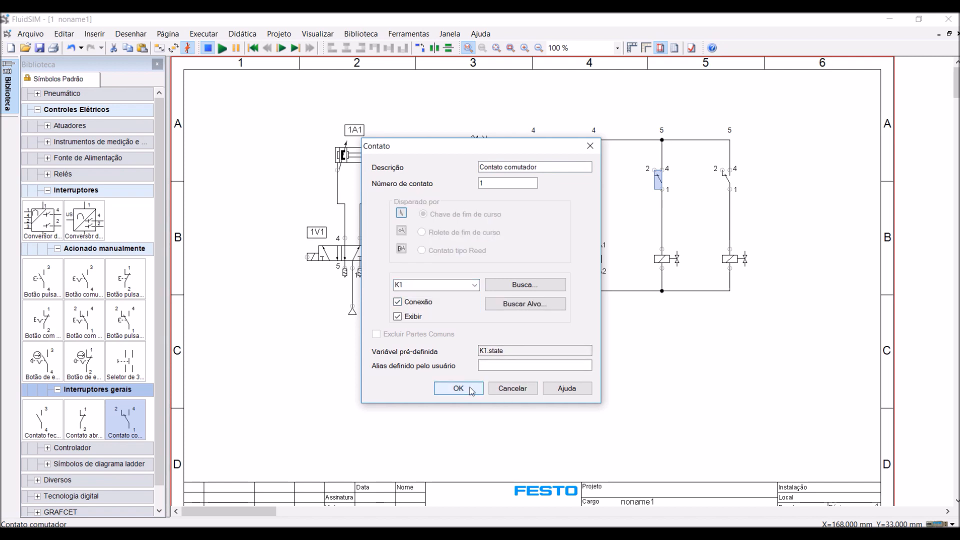
click(470, 390)
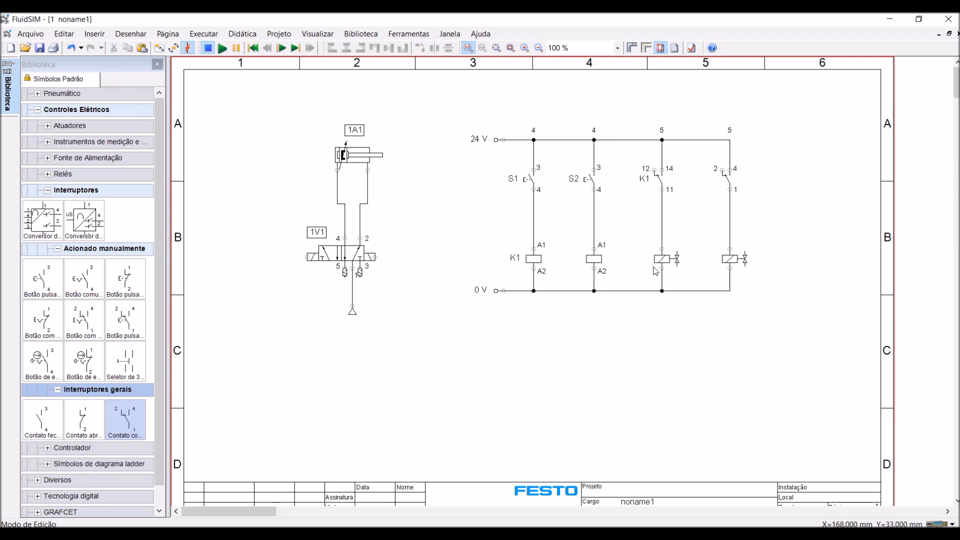
Set the identification of the relay below pushbutton S2 to K2.
click(593, 259)
double_click(590, 260)
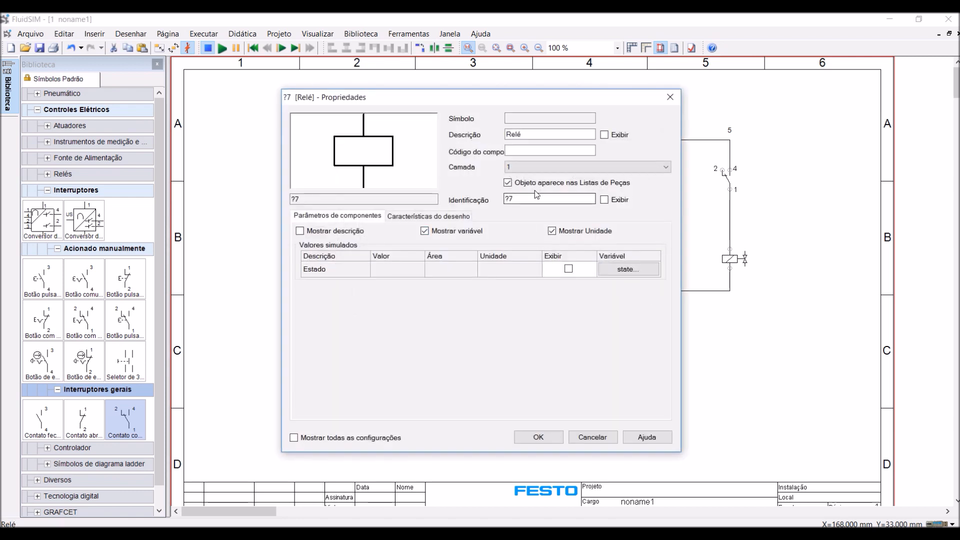
text(K2)
click(548, 437)
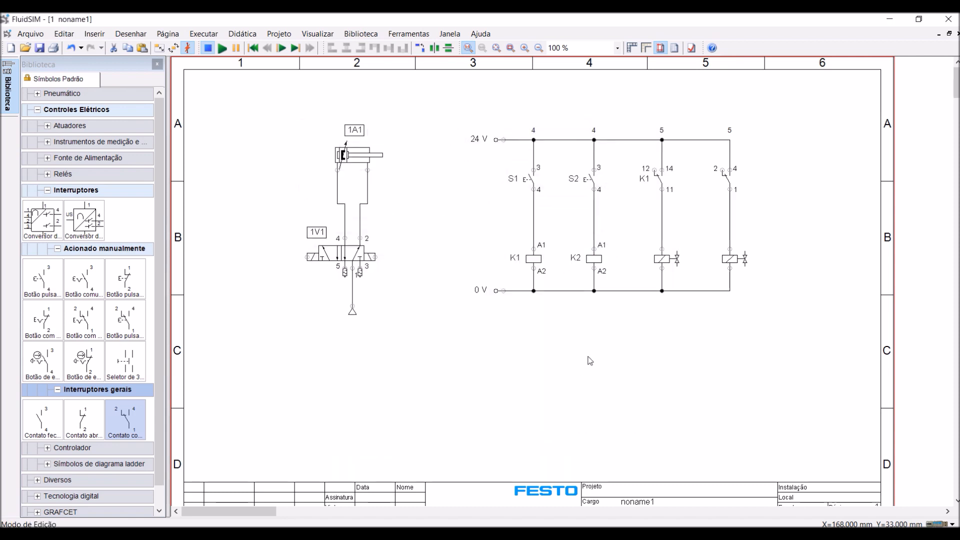
Link the changeover contact in the fourth branch to relay K2 with contact number 1.
click(730, 179)
double_click(730, 178)
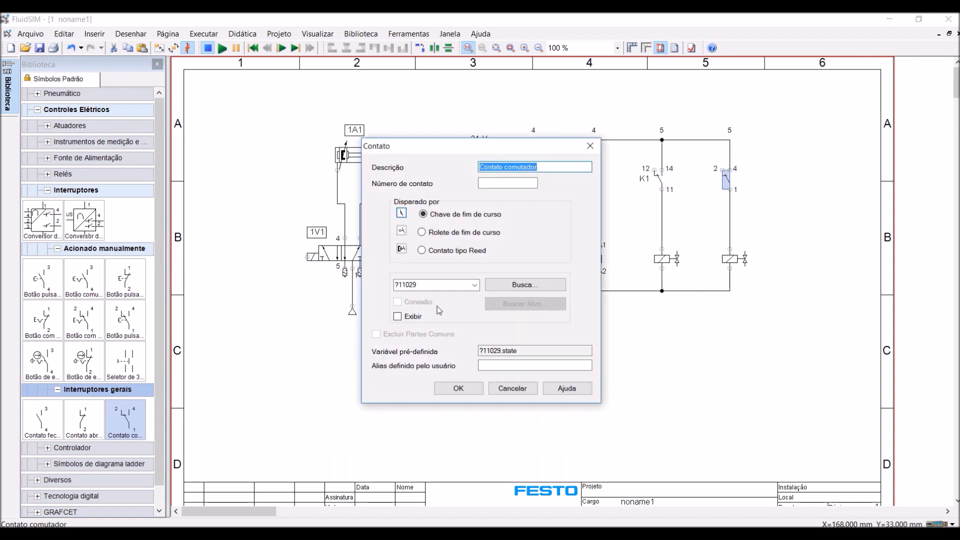
key(Tab)
text(1)
key(Tab)
click(475, 284)
click(405, 306)
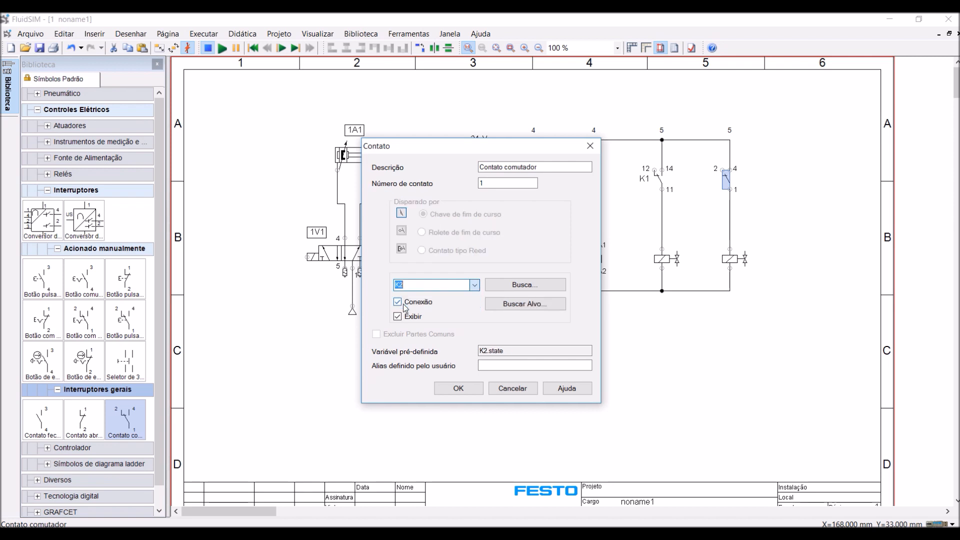
click(468, 390)
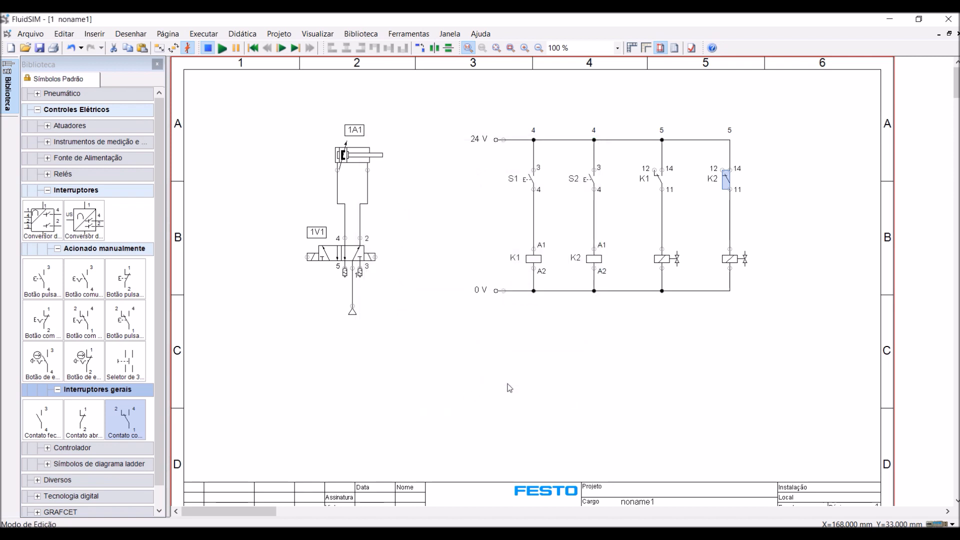
Set the identification of the solenoid valve coil below contact K1 to 1M1.
double_click(662, 258)
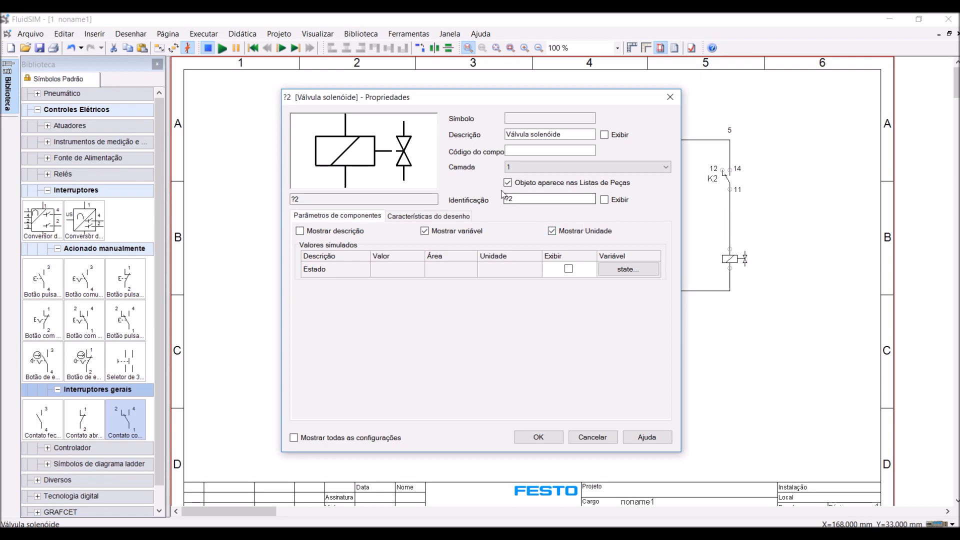
drag(530, 197, 495, 198)
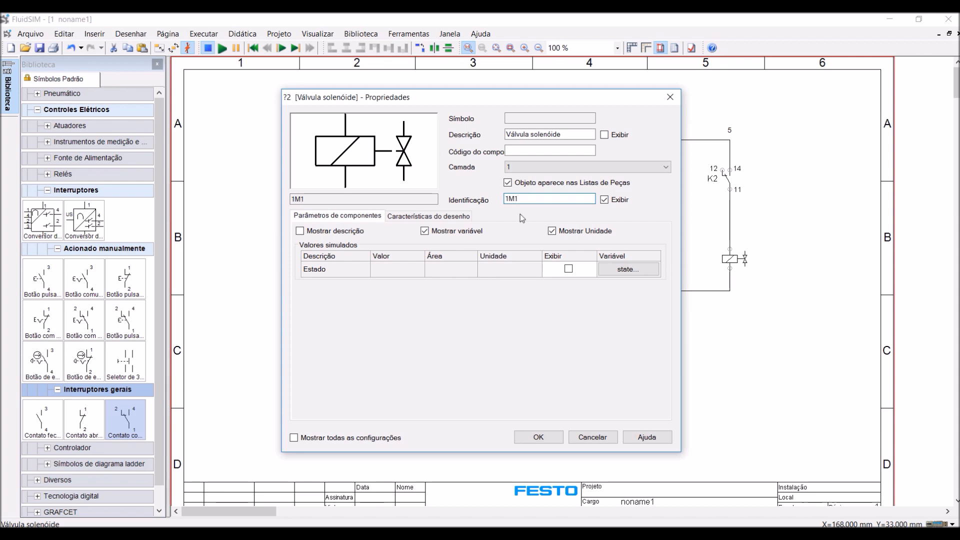
click(538, 437)
Set the identification of the solenoid valve coil below contact K2 to 1M2.
click(728, 258)
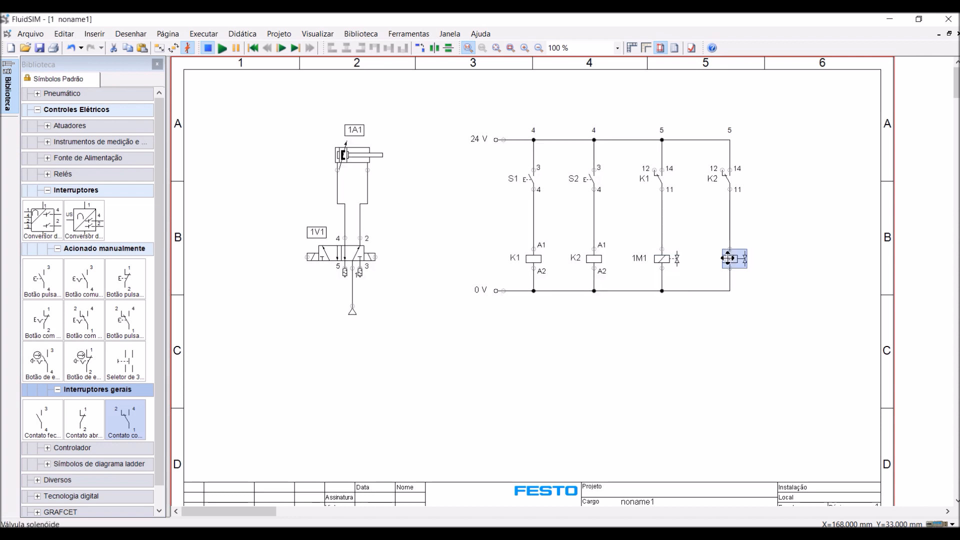
double_click(729, 259)
drag(532, 199, 491, 200)
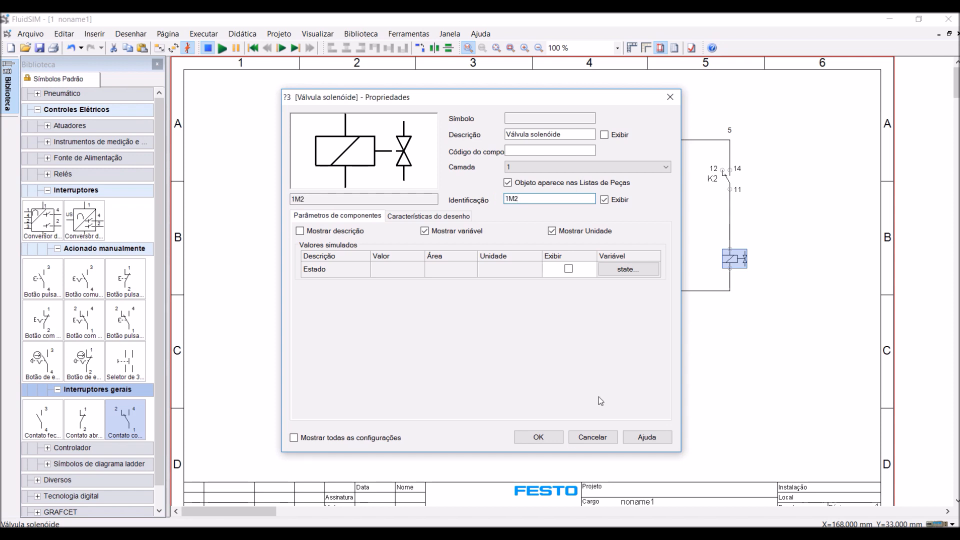
click(538, 437)
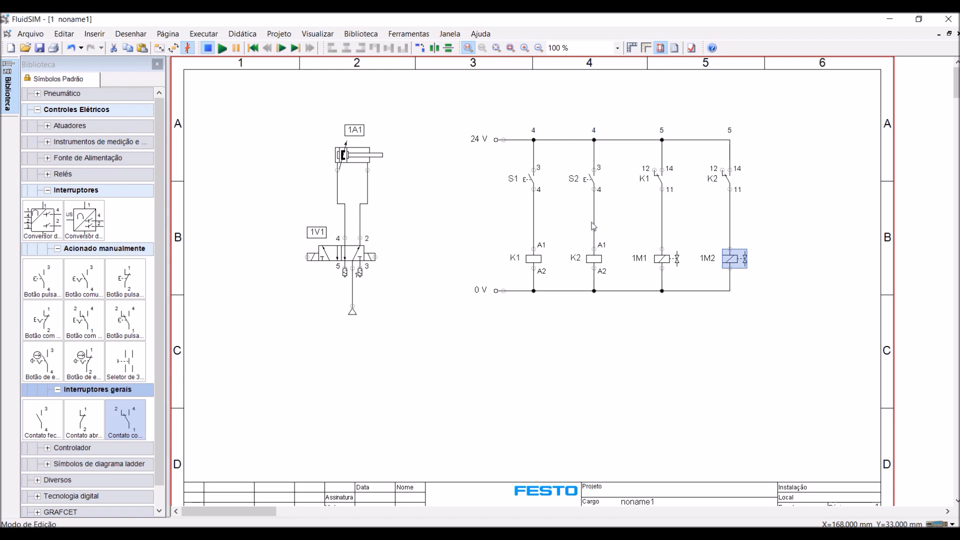
Link the electrical connector of valve 1V1's solenoid on the port 2 side to coil 1M2.
double_click(375, 257)
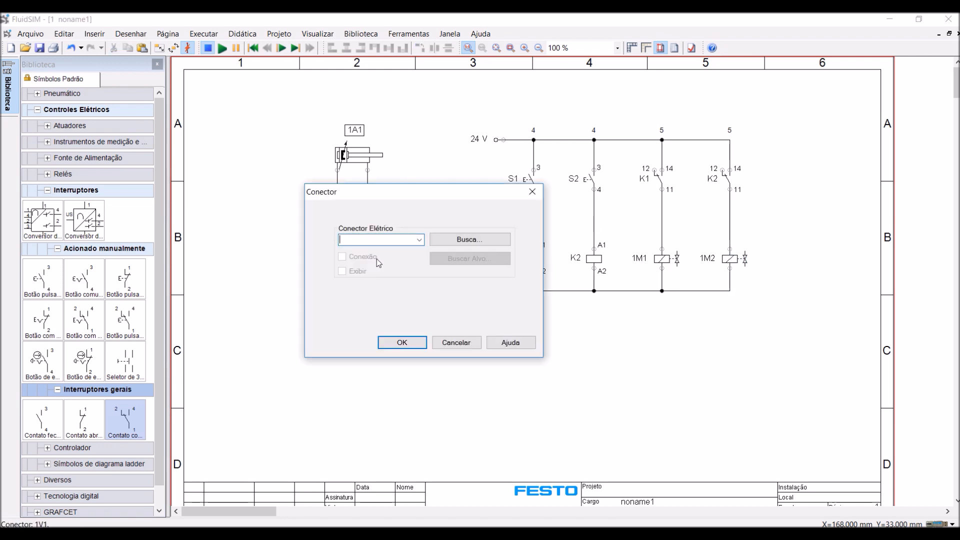
click(419, 240)
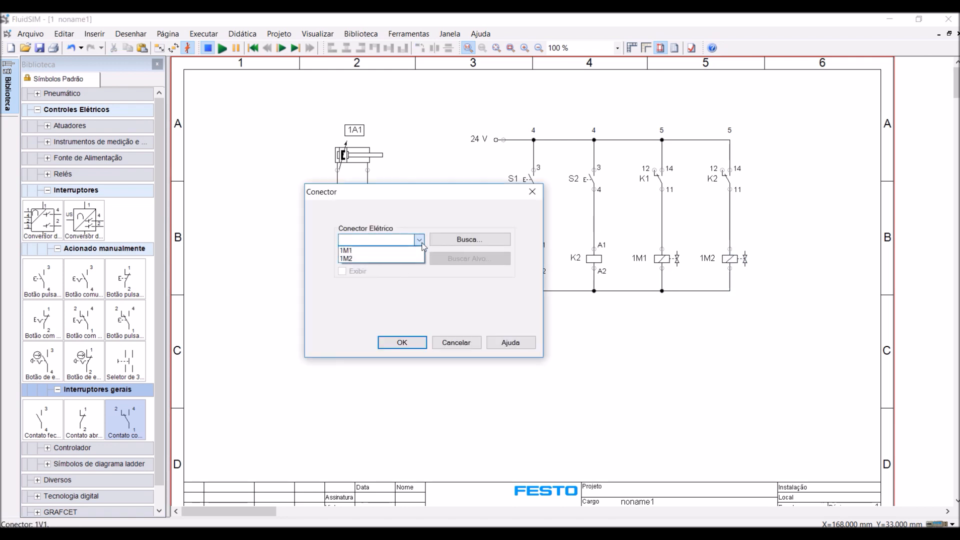
click(397, 259)
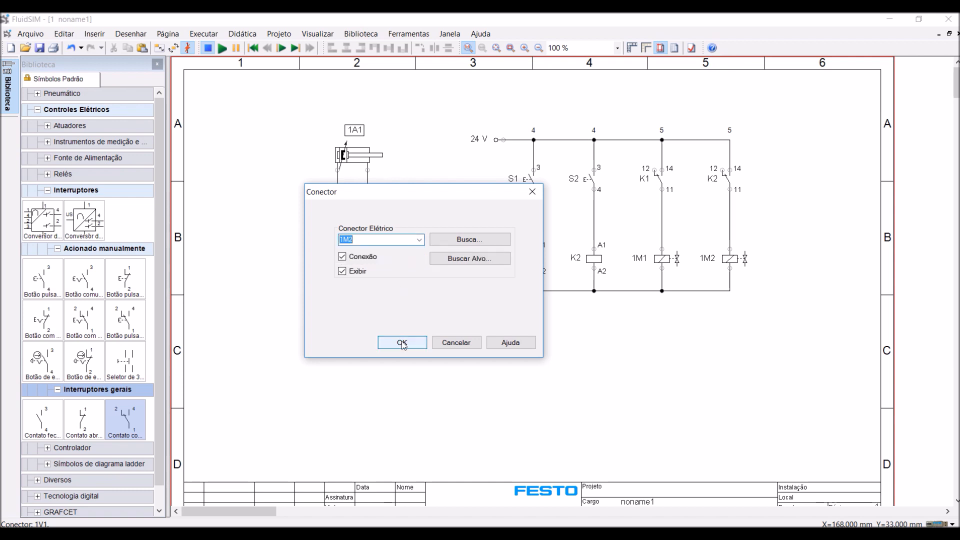
click(403, 343)
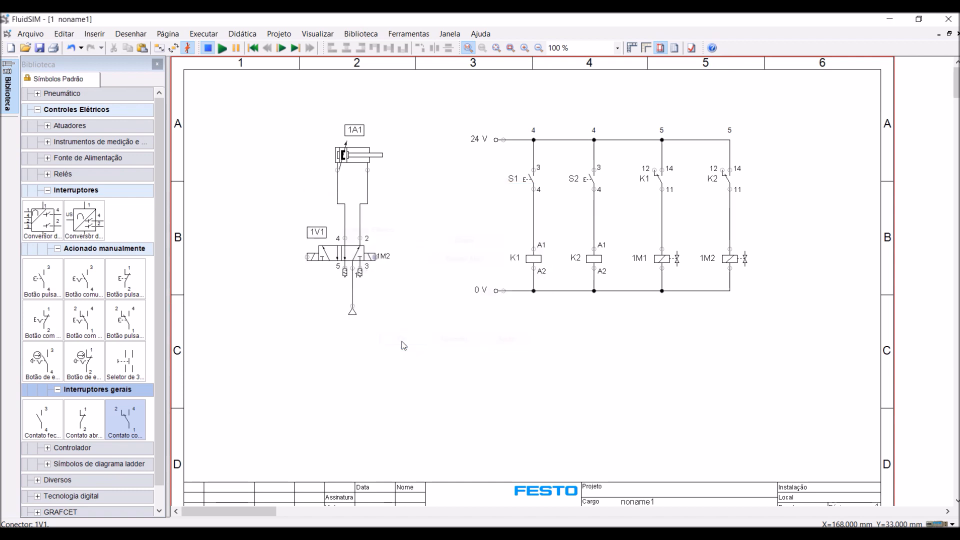
Link the electrical connector of valve 1V1's solenoid on the port 4 side to coil 1M1.
double_click(308, 258)
click(419, 240)
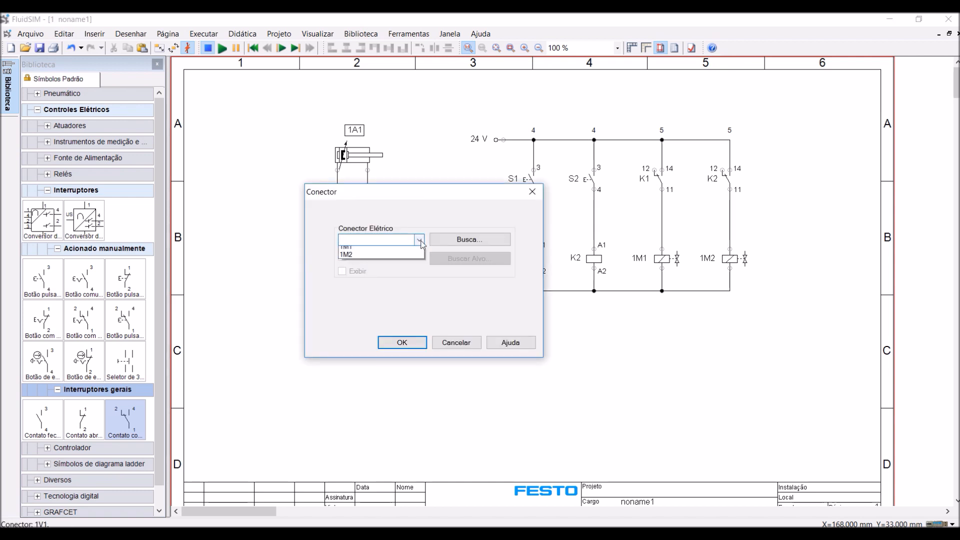
click(401, 258)
click(418, 240)
click(406, 250)
click(412, 347)
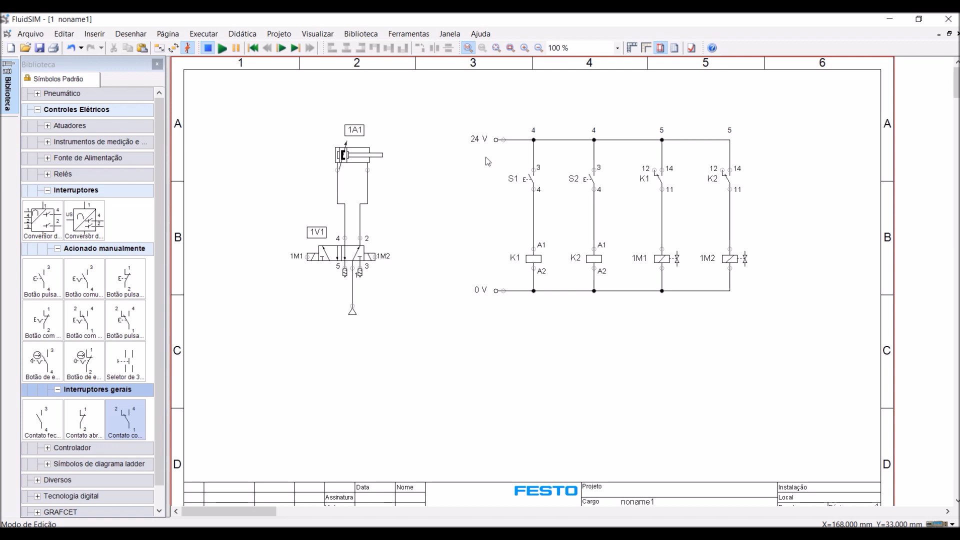
Simulate the circuit, actuate pushbutton S1 and then S2 to check cylinder 1A1's movement, and stop the simulation.
click(222, 48)
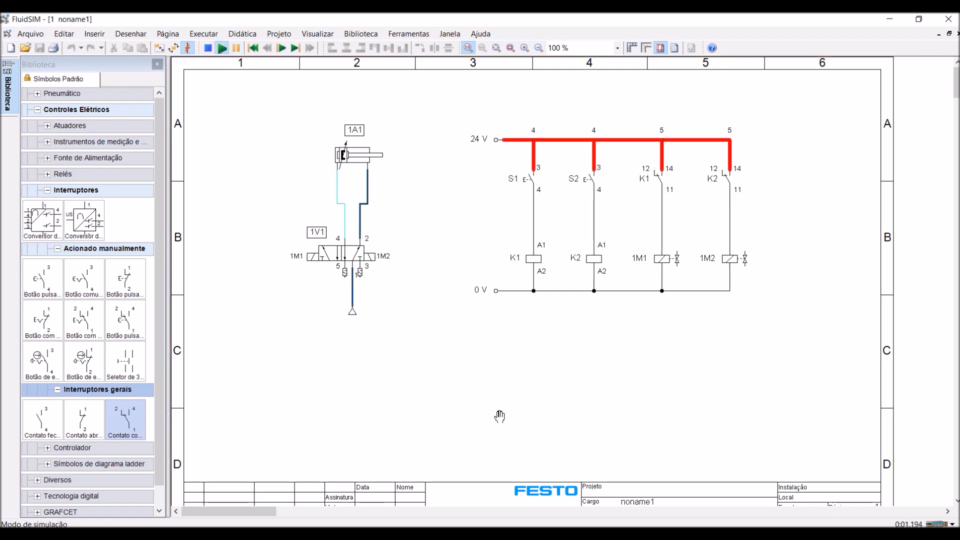
click(529, 170)
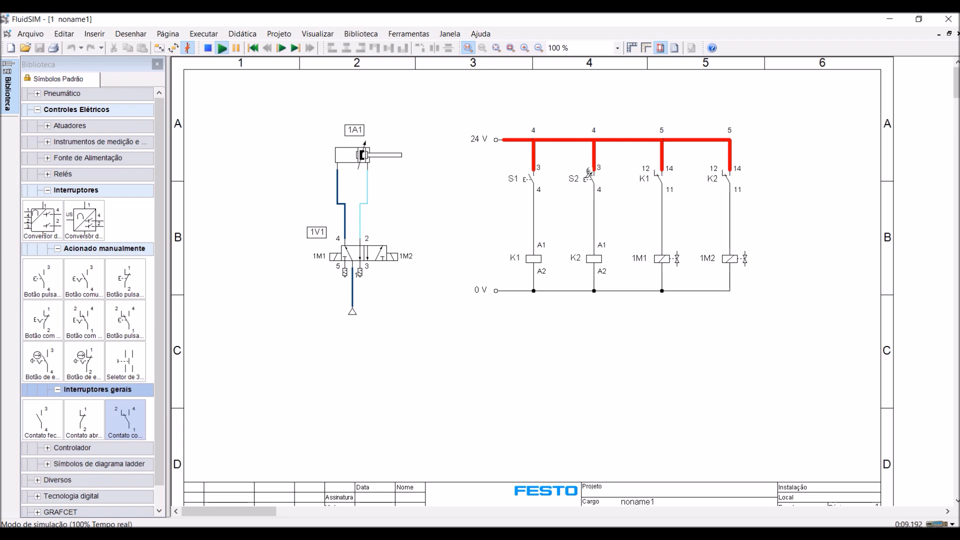
click(590, 172)
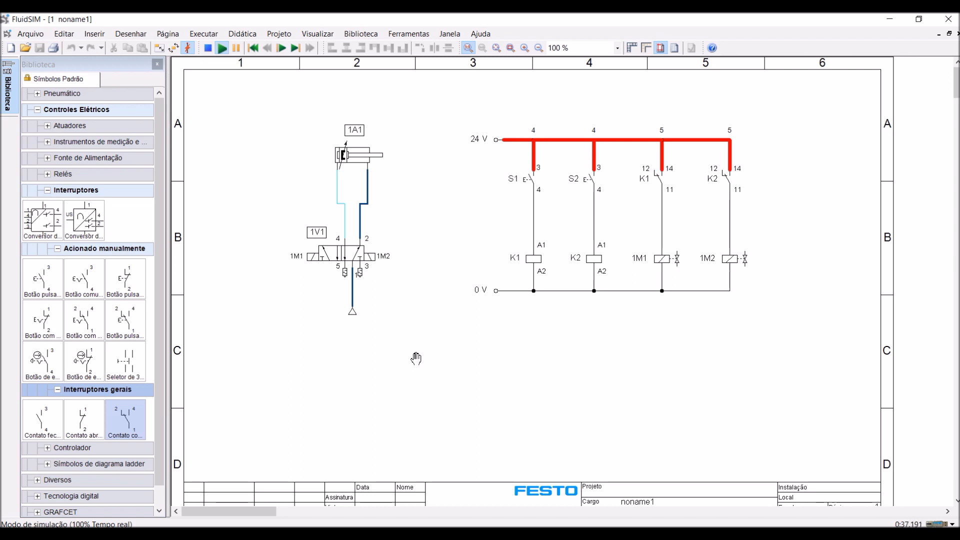
click(207, 47)
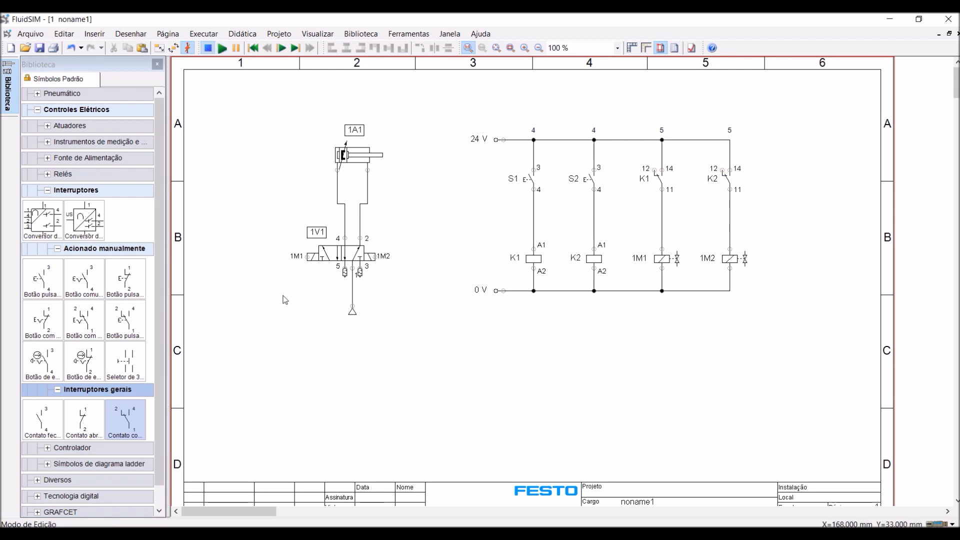
Place two one-way flow control valves from the pneumatic library side by side in the free area below the pneumatic circuit.
click(58, 249)
click(48, 190)
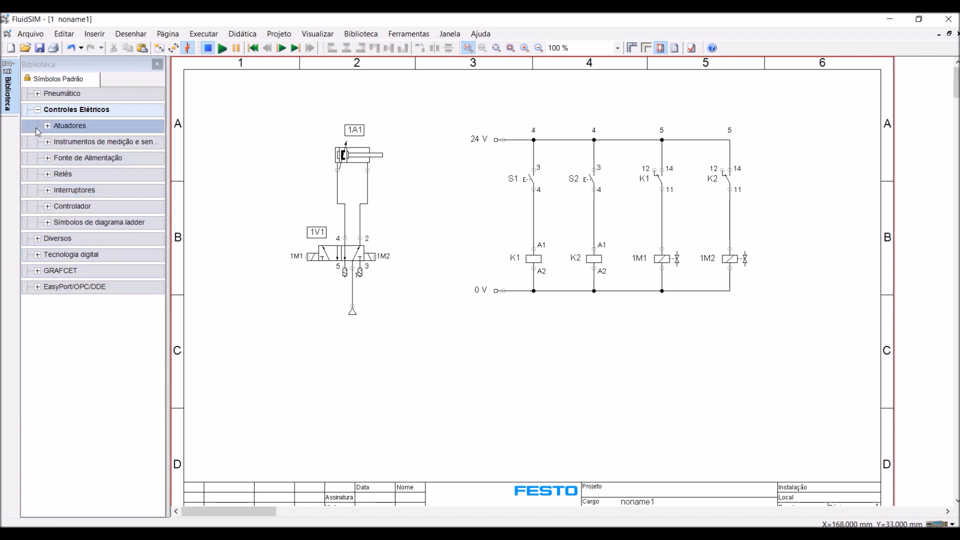
click(38, 109)
click(38, 94)
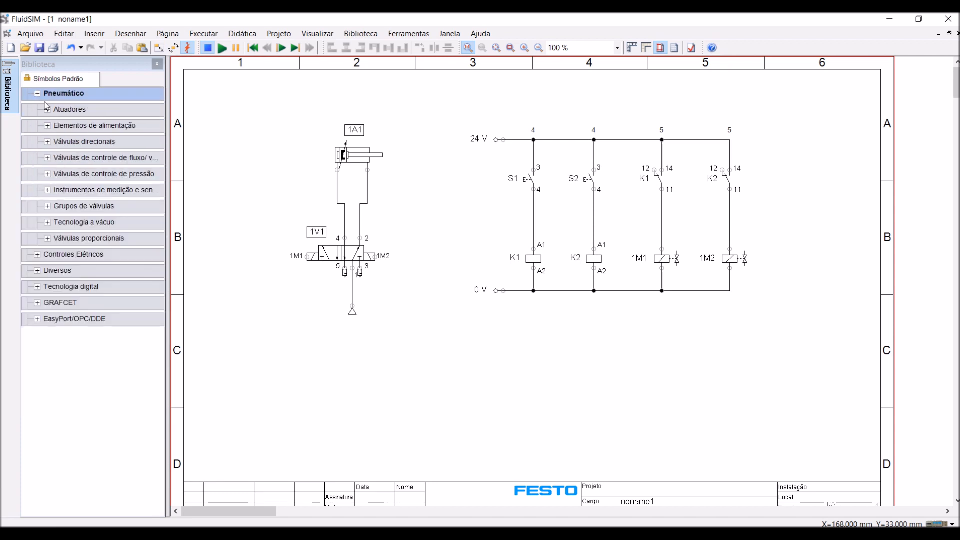
click(49, 144)
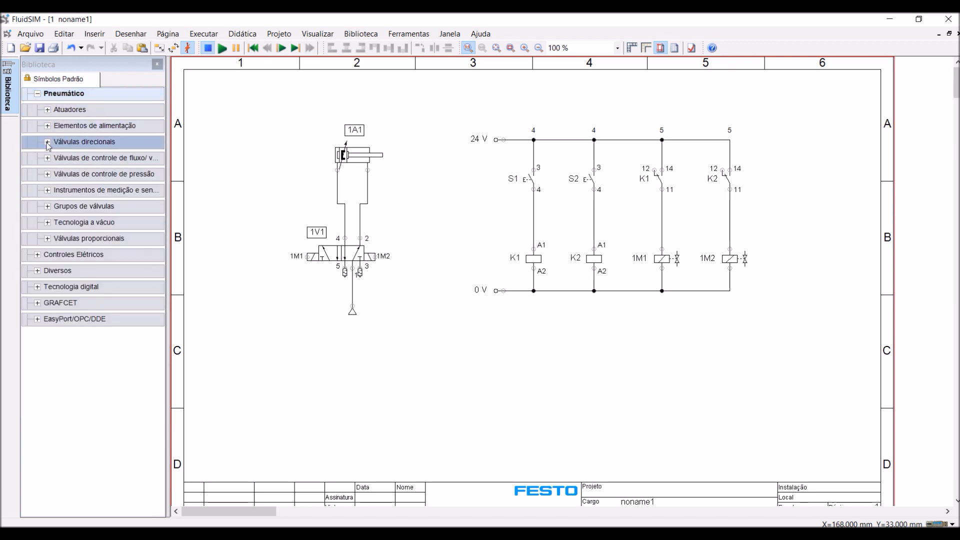
click(48, 159)
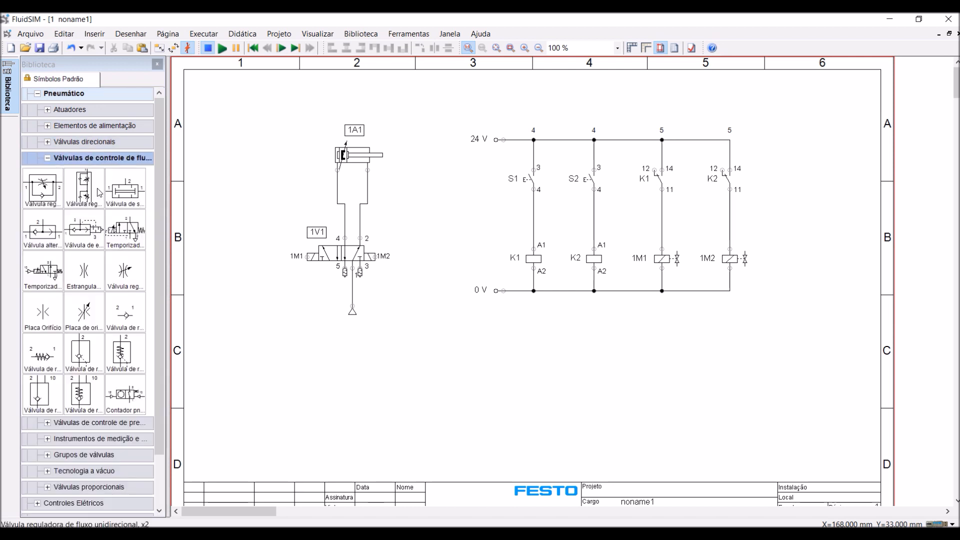
scroll(162, 188, down, 3)
scroll(162, 200, up, 3)
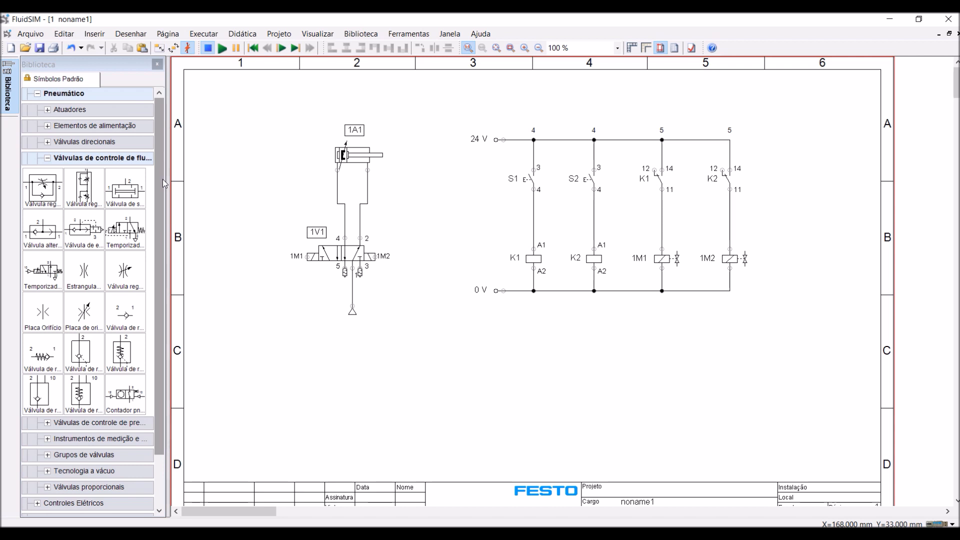
drag(43, 187, 325, 390)
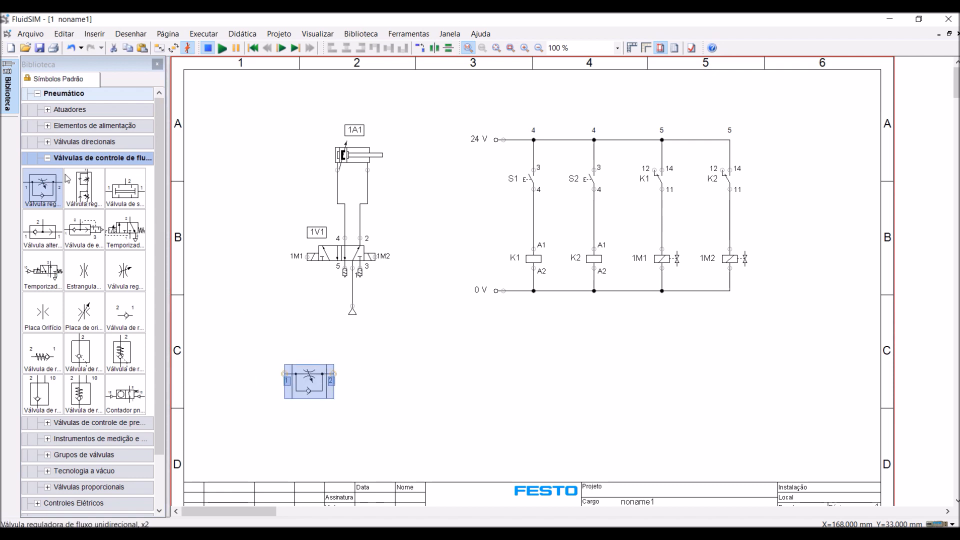
drag(44, 186, 412, 389)
Set the rotation of the first one-way flow control valve to 270 degrees.
click(316, 374)
double_click(316, 374)
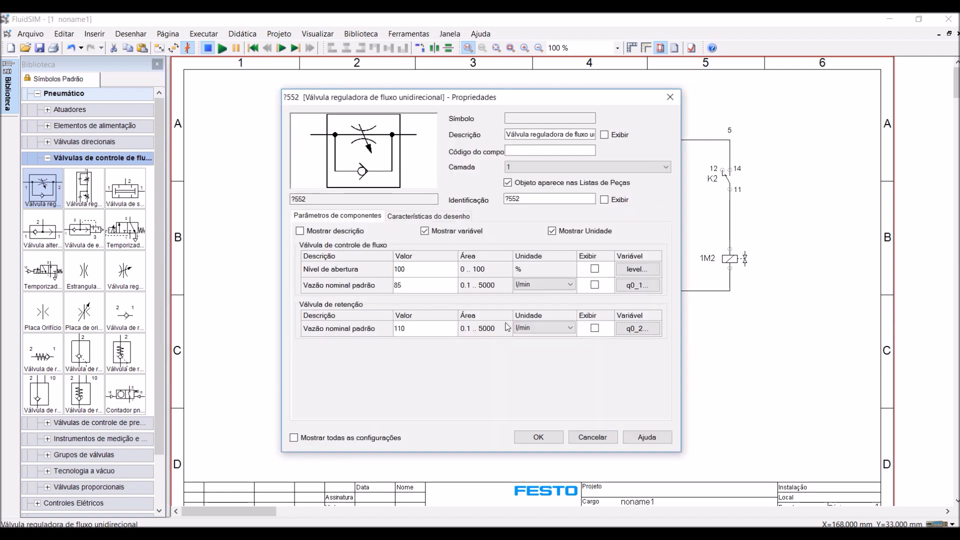
click(458, 218)
double_click(484, 289)
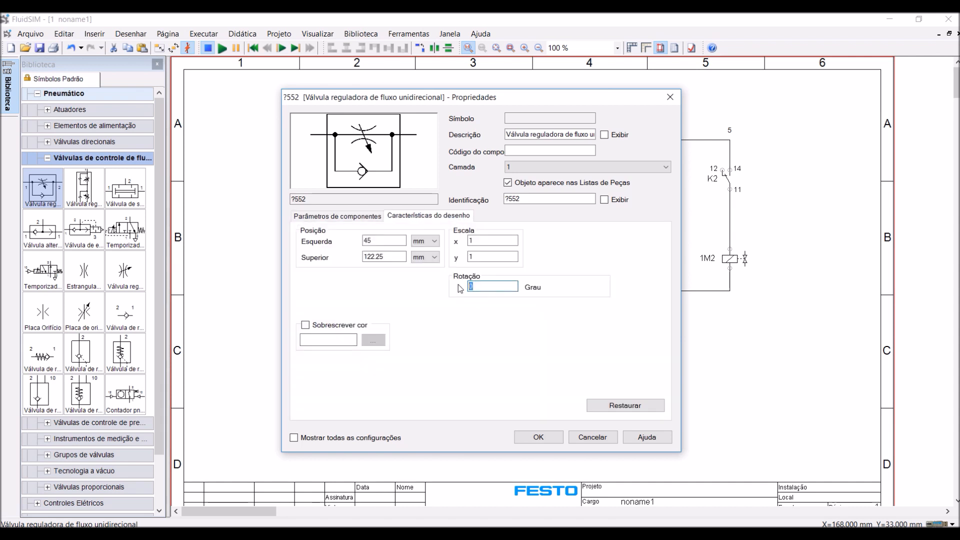
text(270)
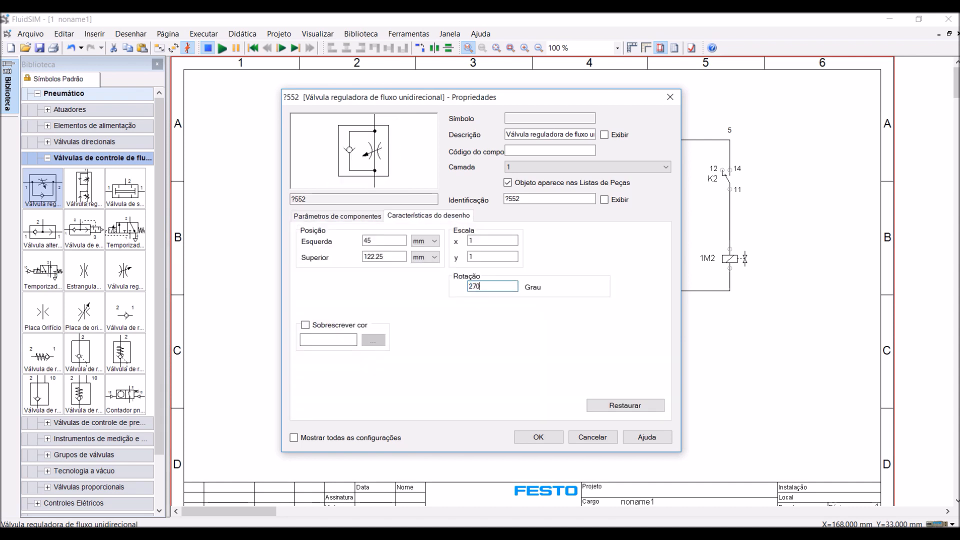
click(538, 437)
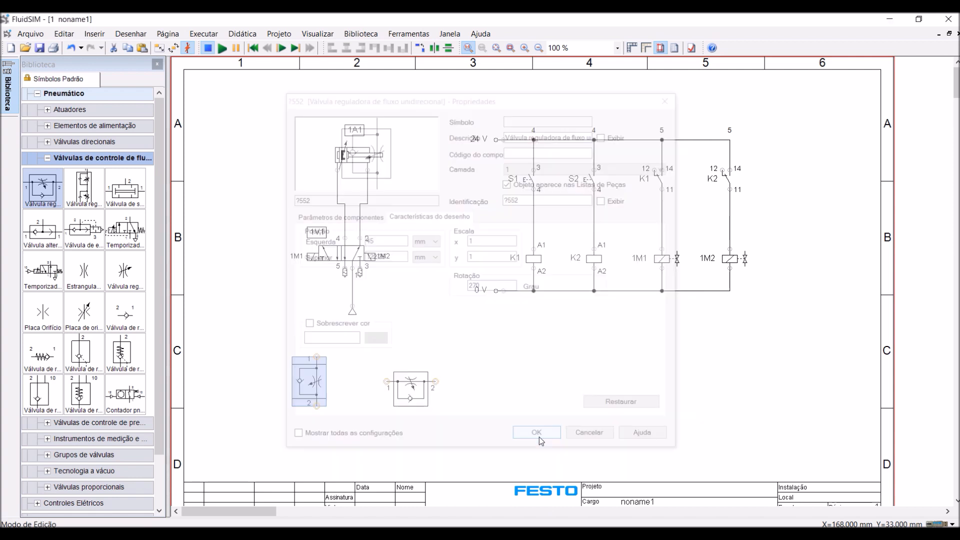
Set the rotation of the second one-way flow control valve to 270 degrees.
double_click(411, 389)
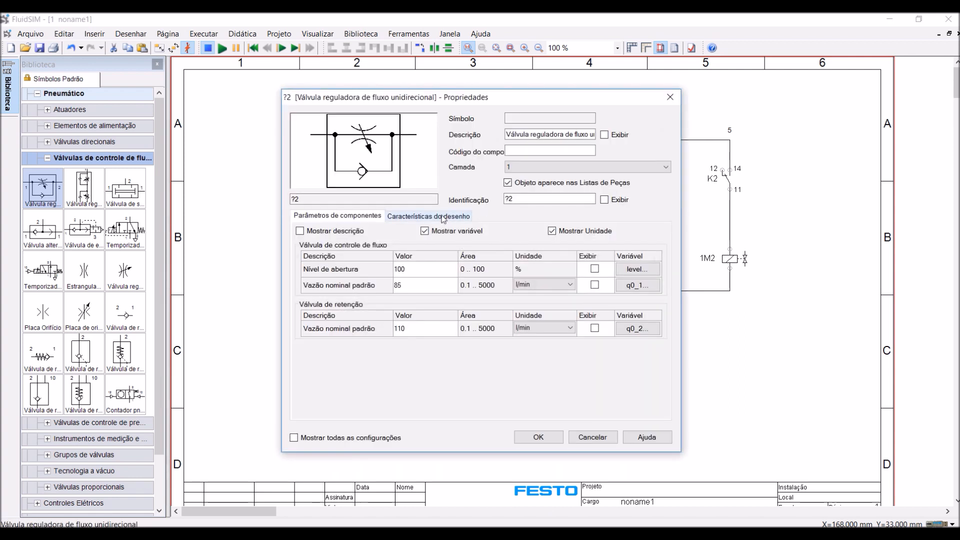
click(429, 215)
click(468, 287)
text(270)
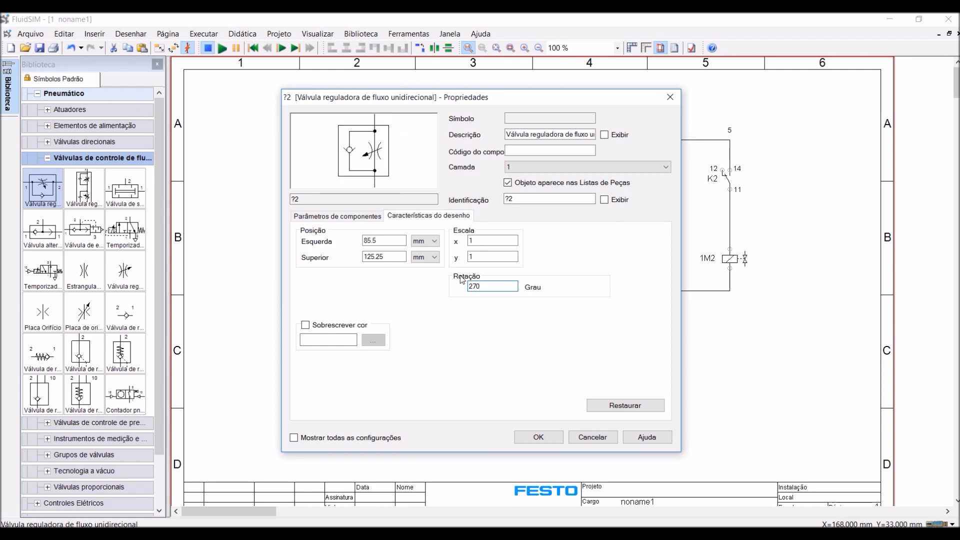
click(545, 438)
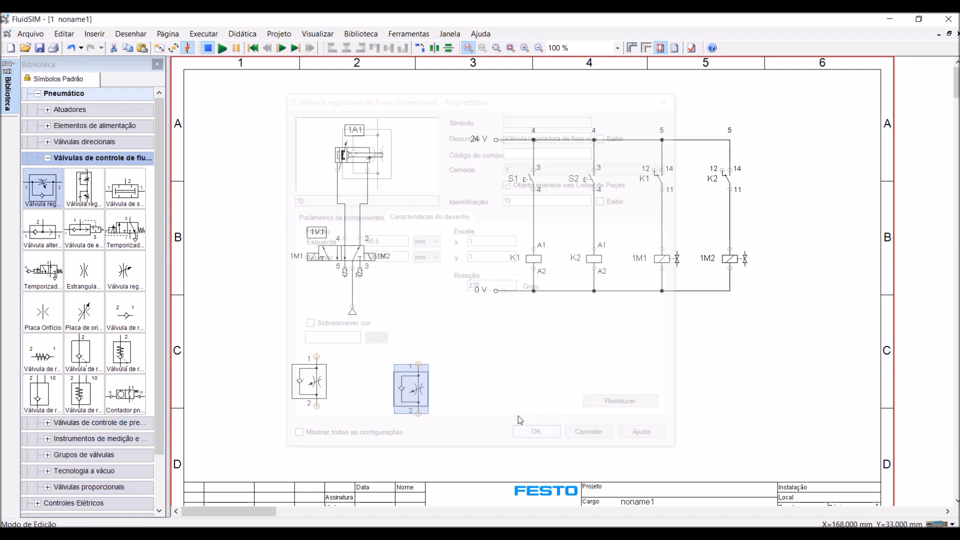
Move both flow control valves aside and shift valve 1V1 with its silencers and air supply down to make room below cylinder 1A1.
click(305, 375)
drag(276, 332, 404, 216)
drag(350, 260, 231, 351)
drag(415, 390, 530, 385)
drag(286, 372, 430, 265)
drag(352, 297, 351, 362)
Insert one flow control valve into each line between valve 1V1 and cylinder 1A1, aligned at the same height.
drag(238, 349, 344, 292)
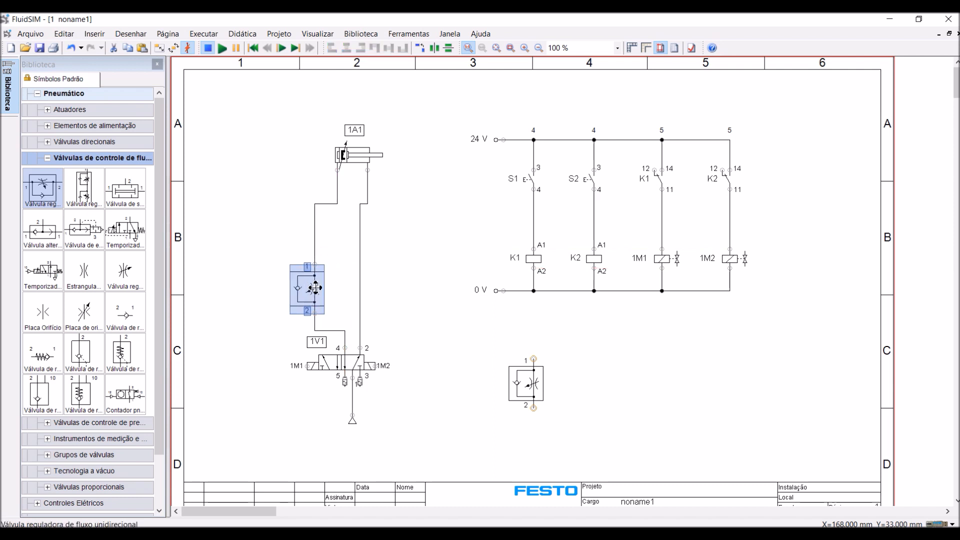
drag(529, 384, 382, 288)
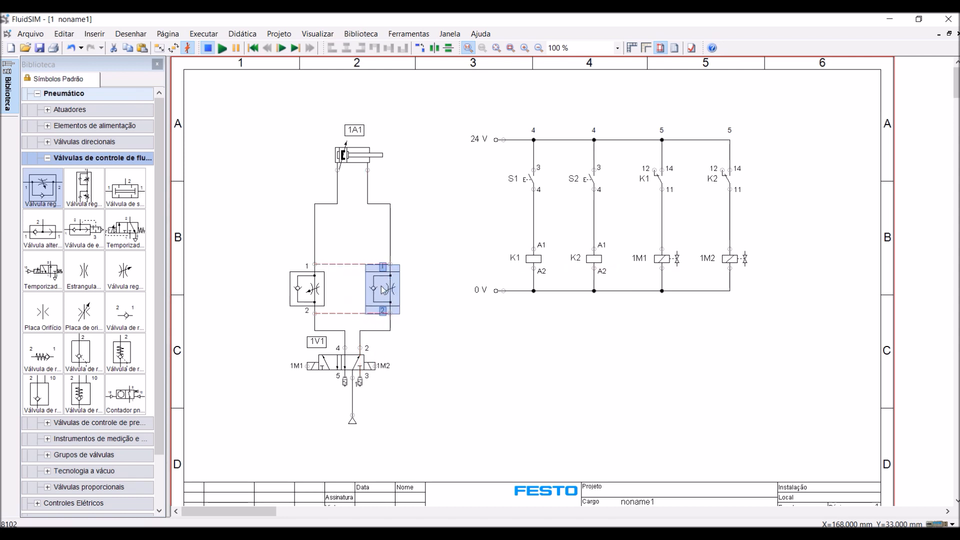
click(471, 334)
Set the identification of the flow control valve in the port 4 line to 1V2.
click(309, 280)
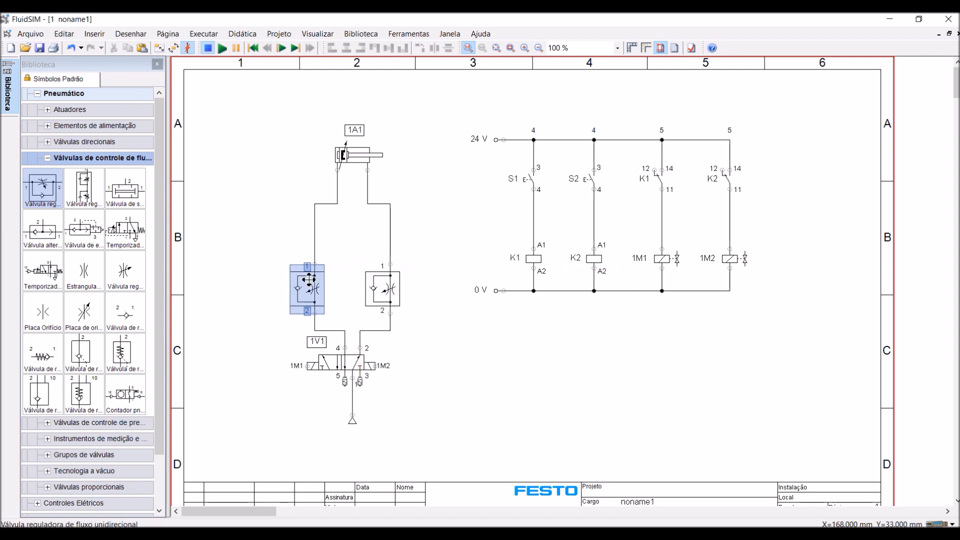
double_click(309, 281)
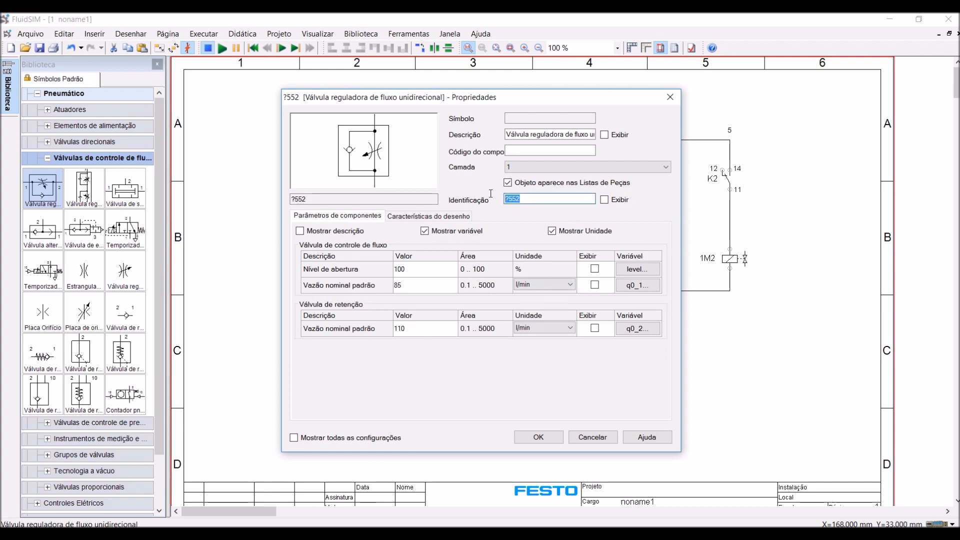
text(1)
click(539, 437)
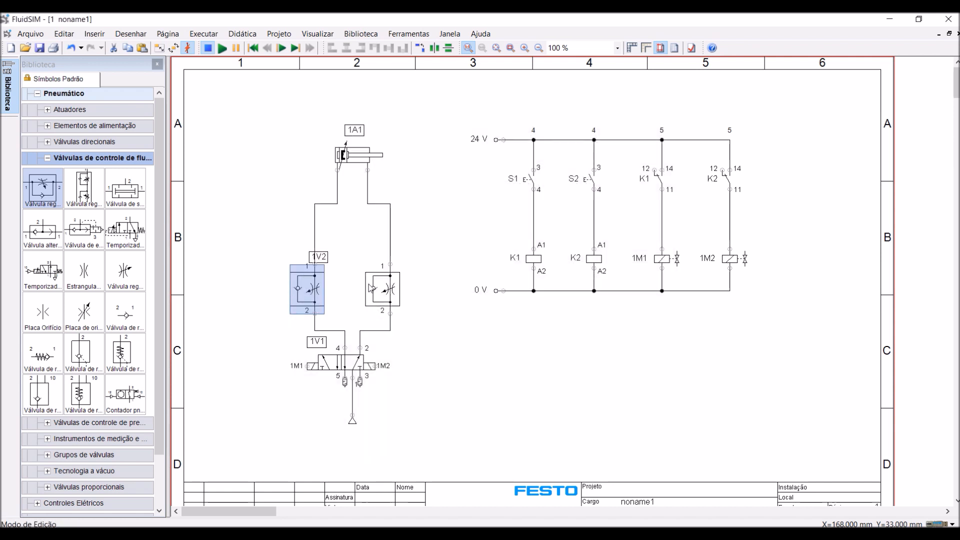
Set the identification of the flow control valve in the port 2 line to 1V3.
double_click(371, 288)
click(518, 200)
key(BackSpace)
key(BackSpace)
text(1V3)
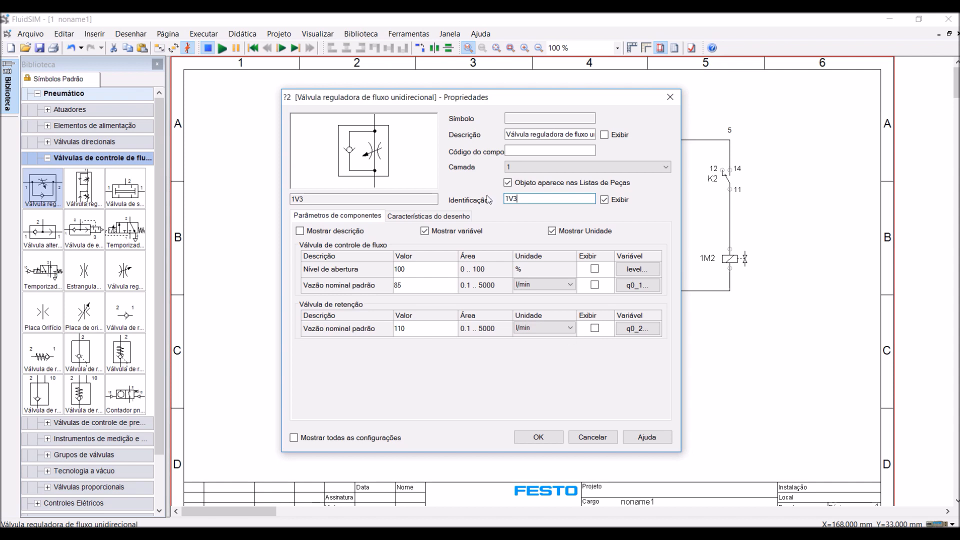
click(545, 438)
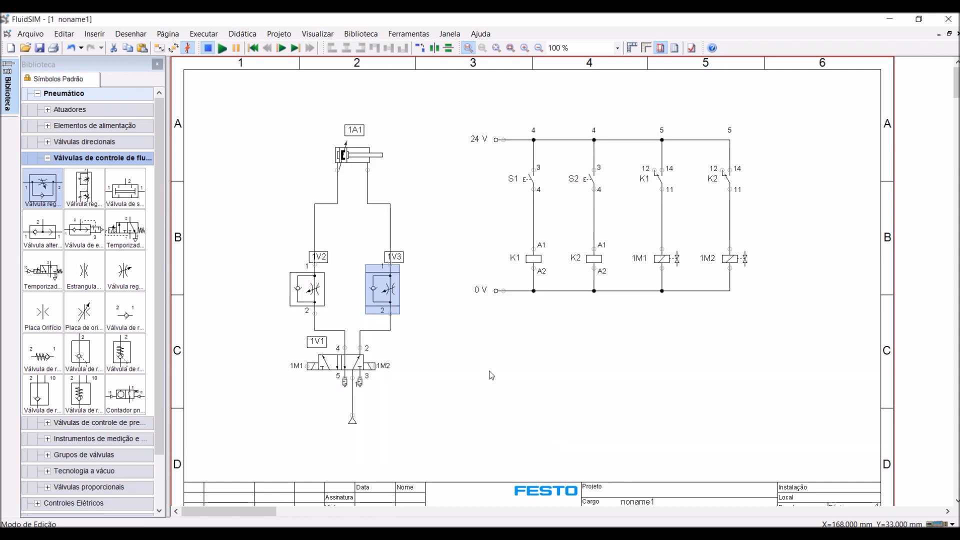
click(490, 372)
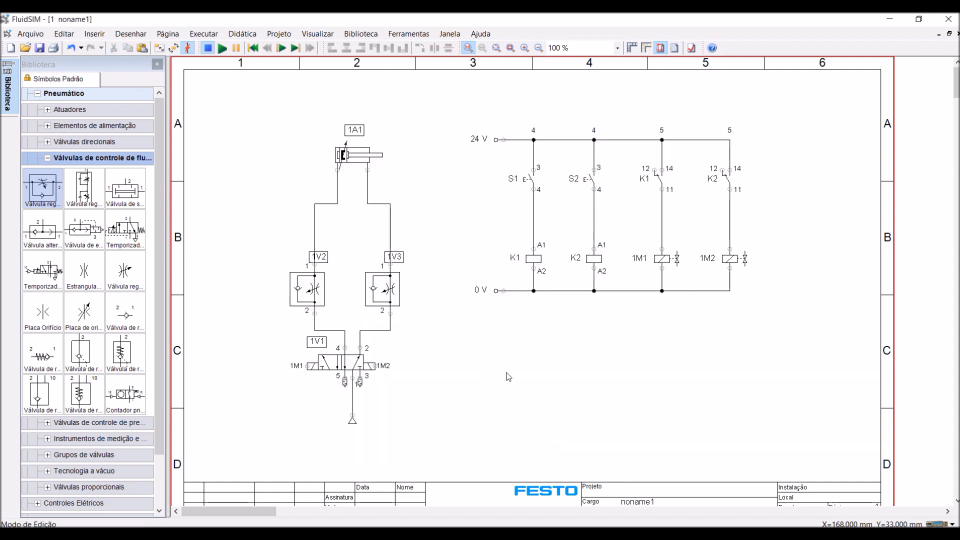
Simulate the circuit with the flow control valves, actuating pushbuttons S1, S2 and S1 again to observe cylinder 1A1.
click(223, 49)
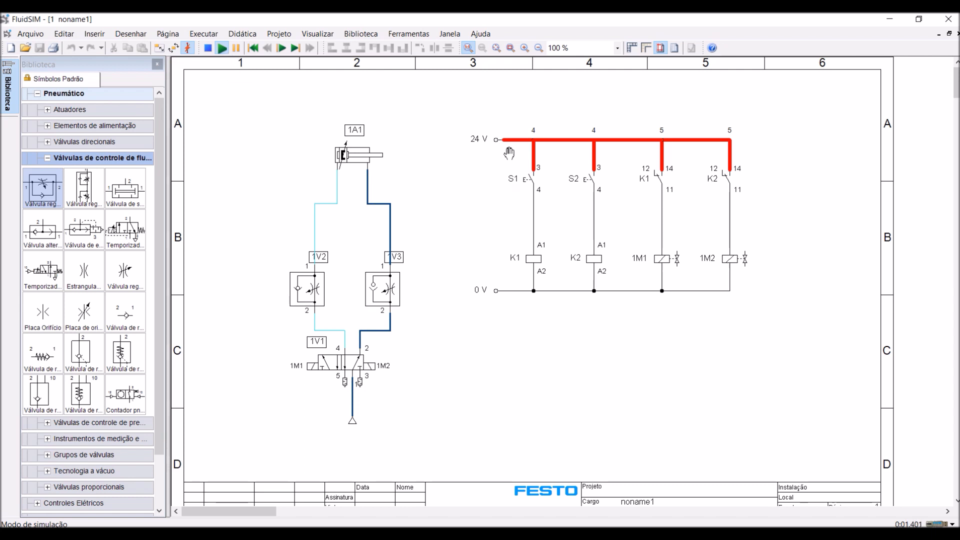
click(533, 177)
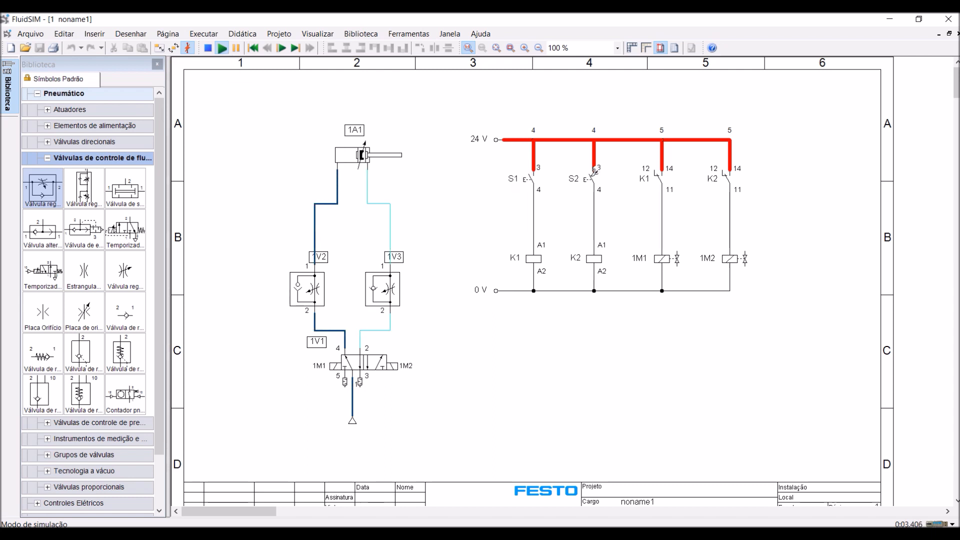
click(592, 175)
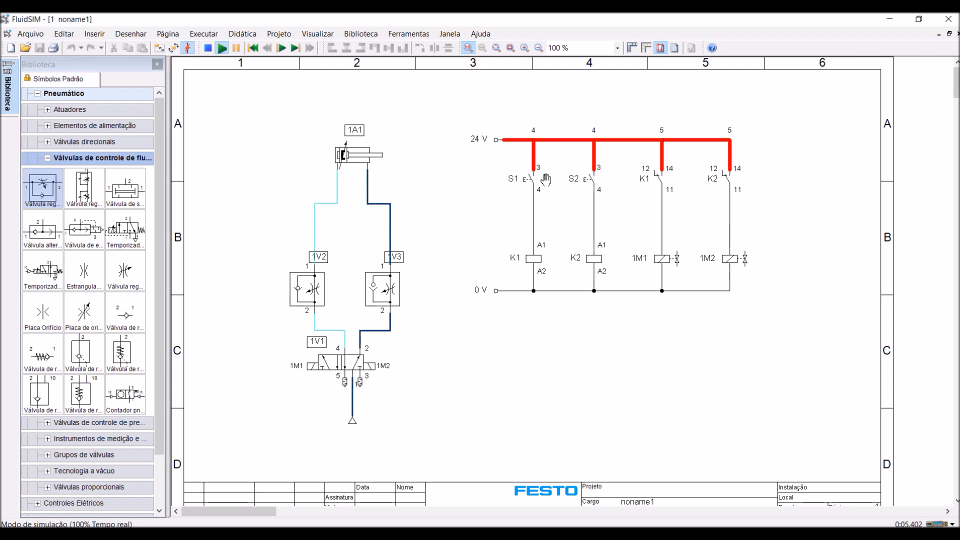
click(527, 175)
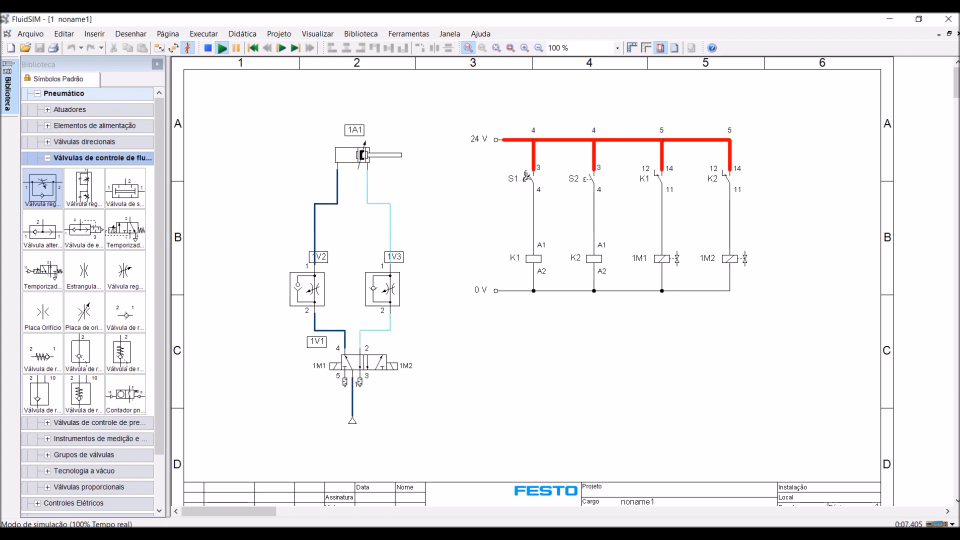
Set the opening level of flow control valve 1V2 to 15 and cycle cylinder 1A1 with pushbuttons S1 and S2.
click(598, 170)
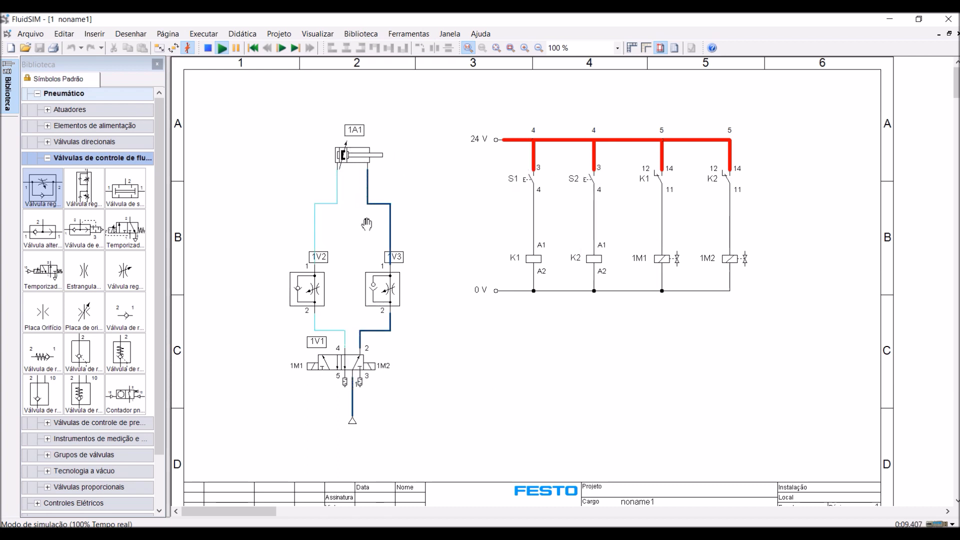
click(308, 289)
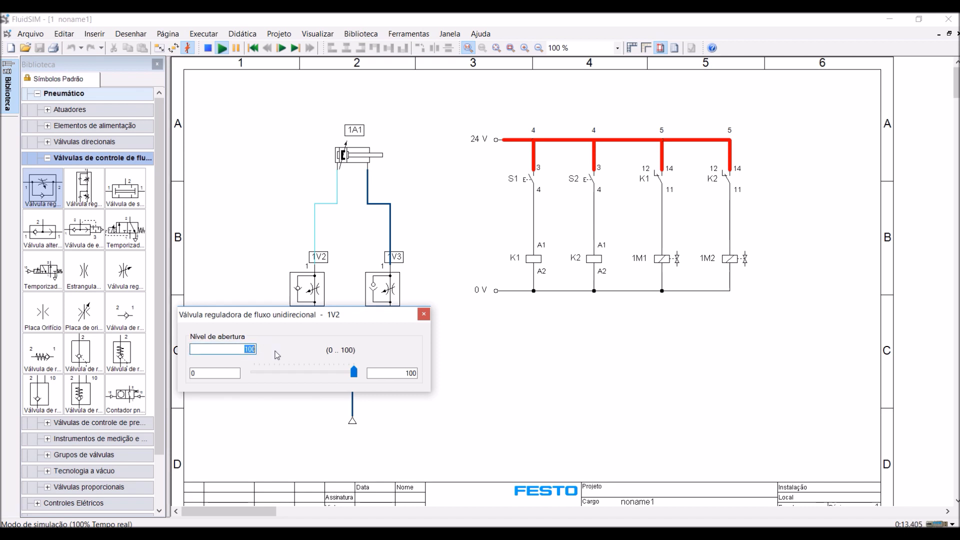
text(15)
click(423, 314)
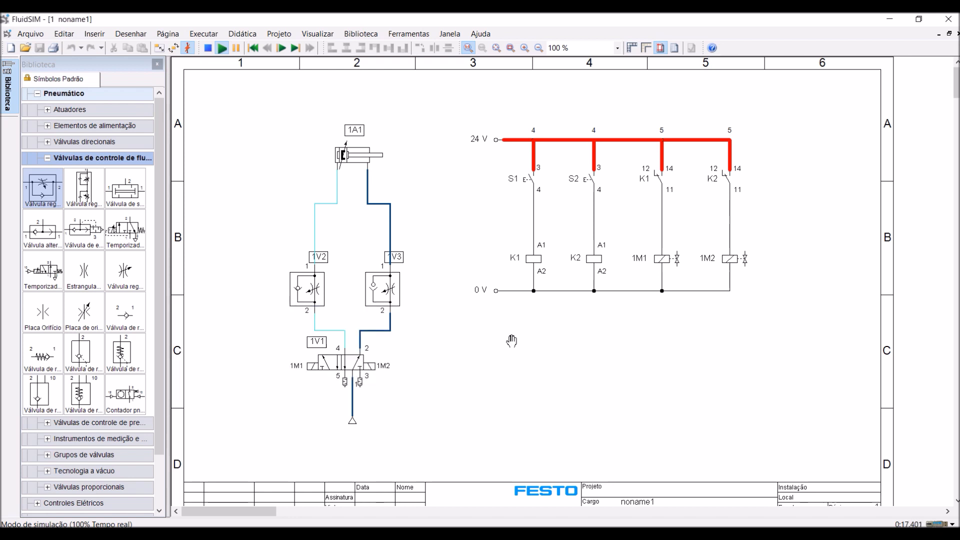
click(528, 178)
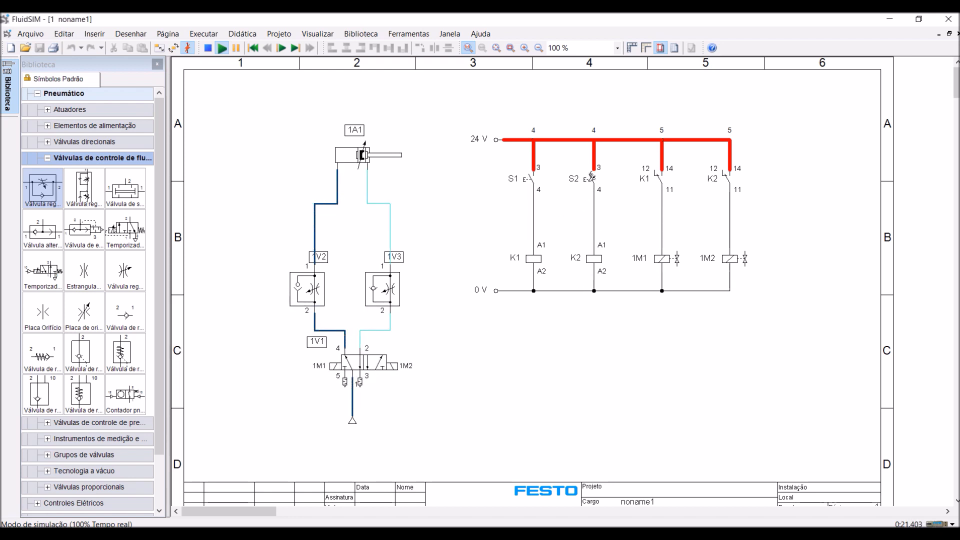
click(591, 177)
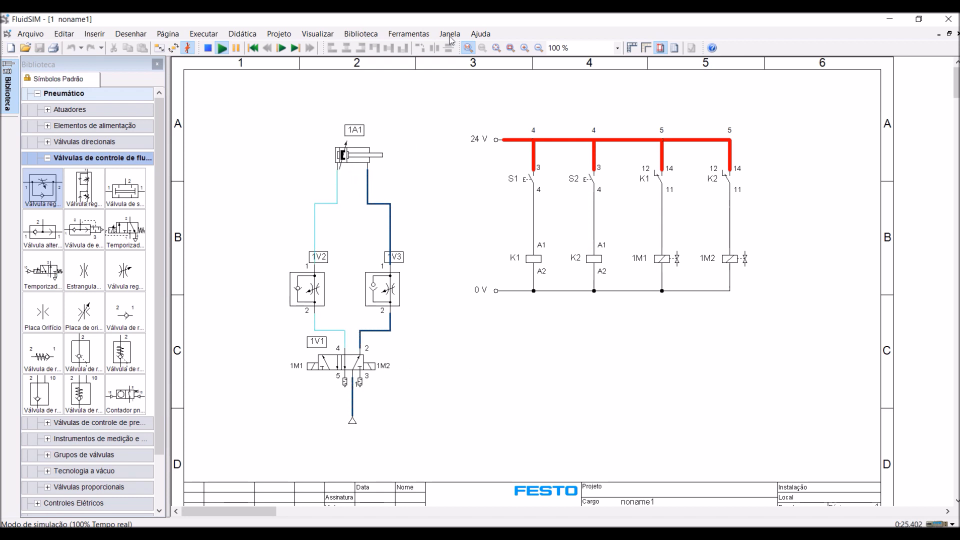
Change the slow-motion factor in the simulation options so the simulation runs at 20% of real time.
click(423, 33)
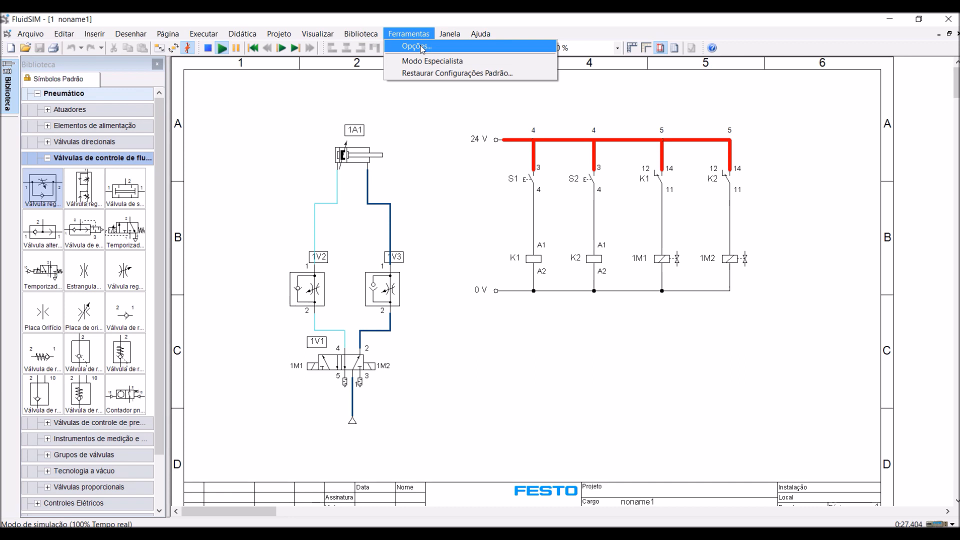
click(422, 46)
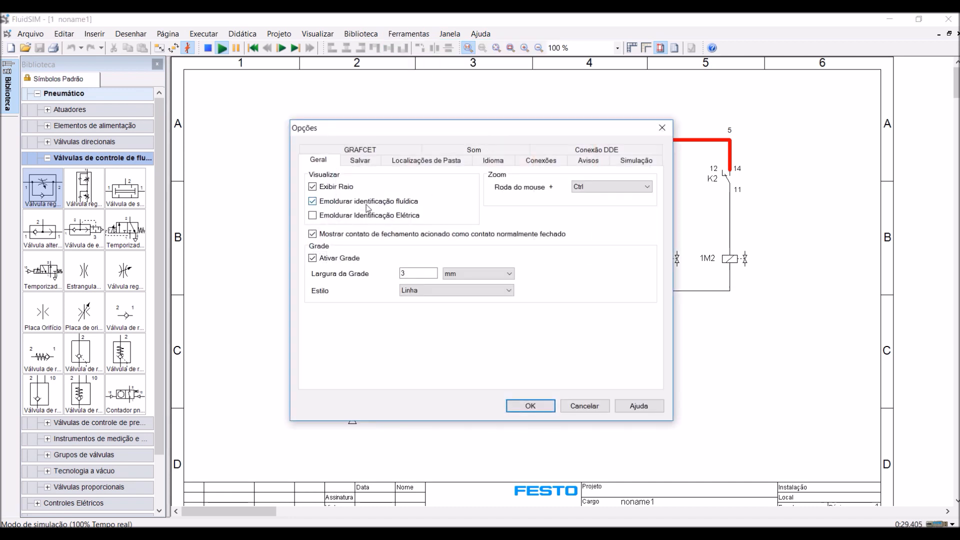
click(648, 161)
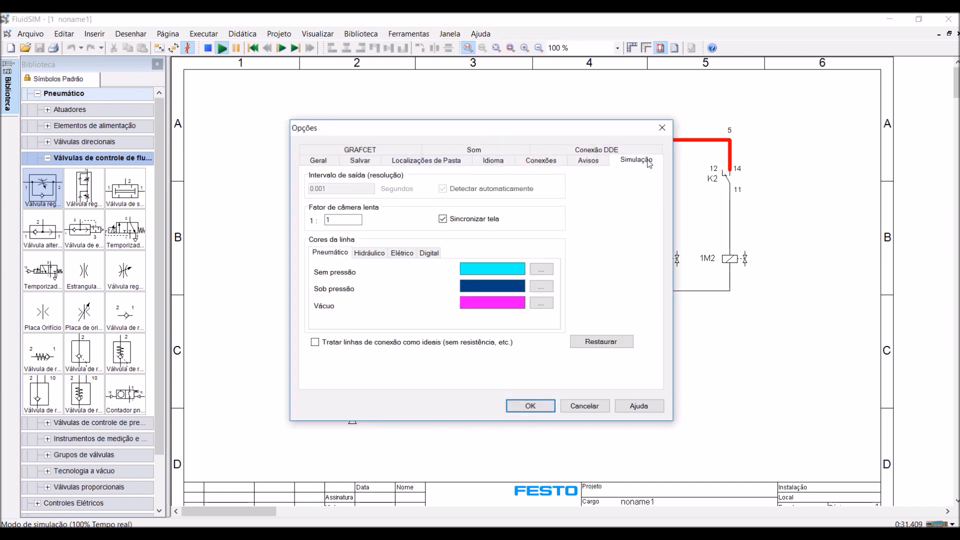
click(324, 218)
click(531, 406)
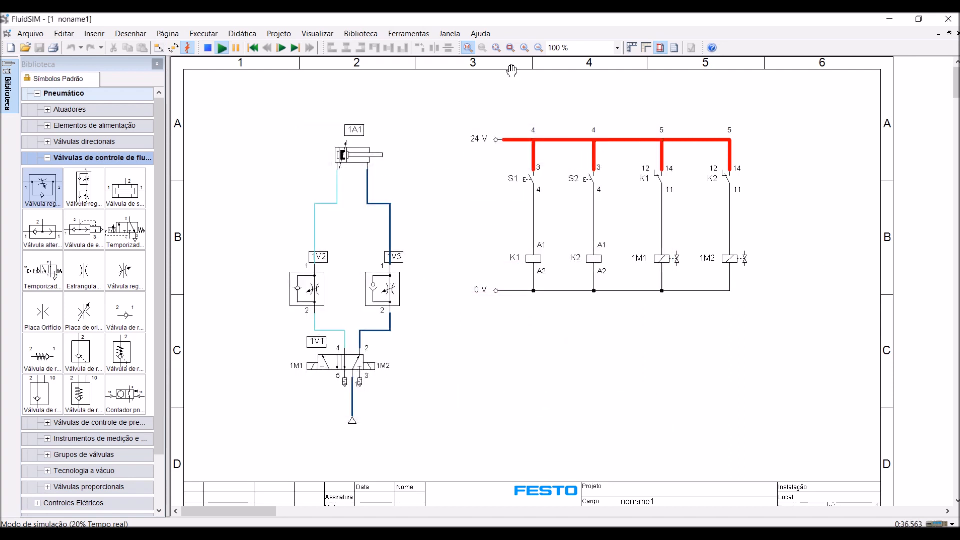
Actuate S1 and S2 in slow motion to observe cylinder 1A1 extending and retracting, and stop the simulation.
click(530, 178)
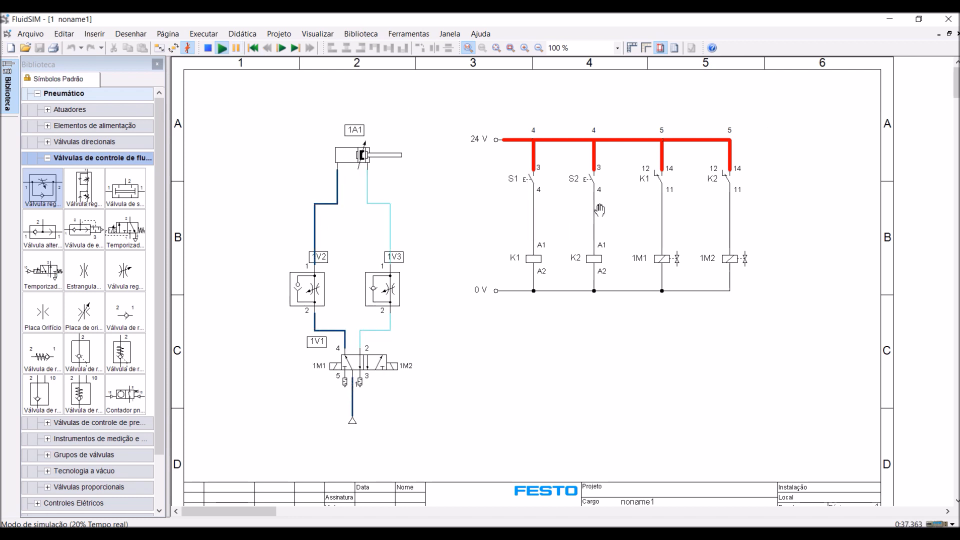
click(591, 176)
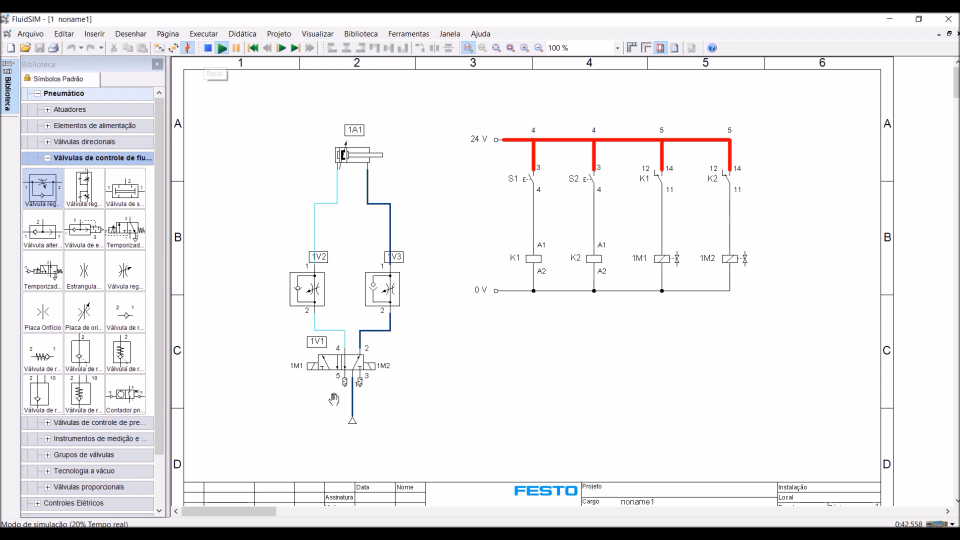
click(206, 55)
Try to insert a spring-loaded pilot-operated check valve into the circuit while the simulation is running.
click(48, 158)
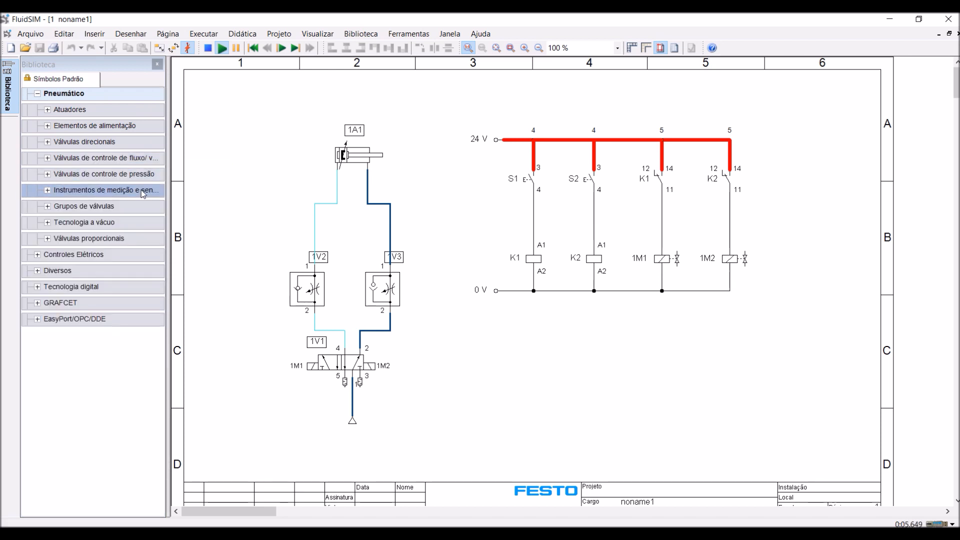
click(48, 175)
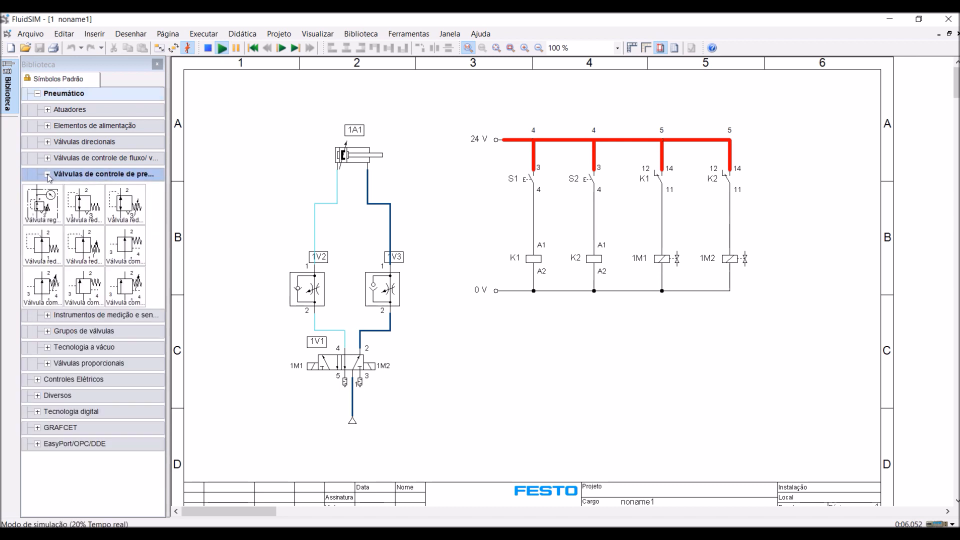
click(48, 175)
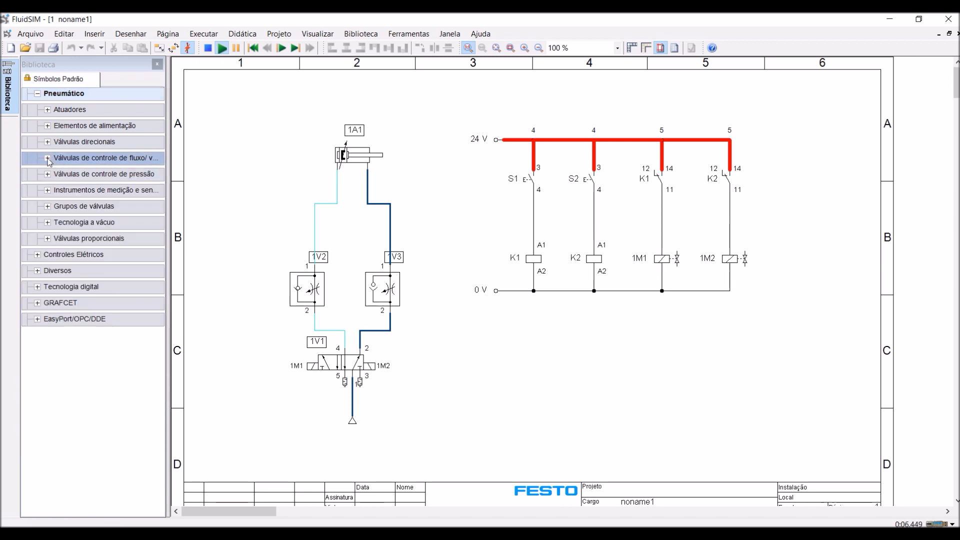
click(48, 158)
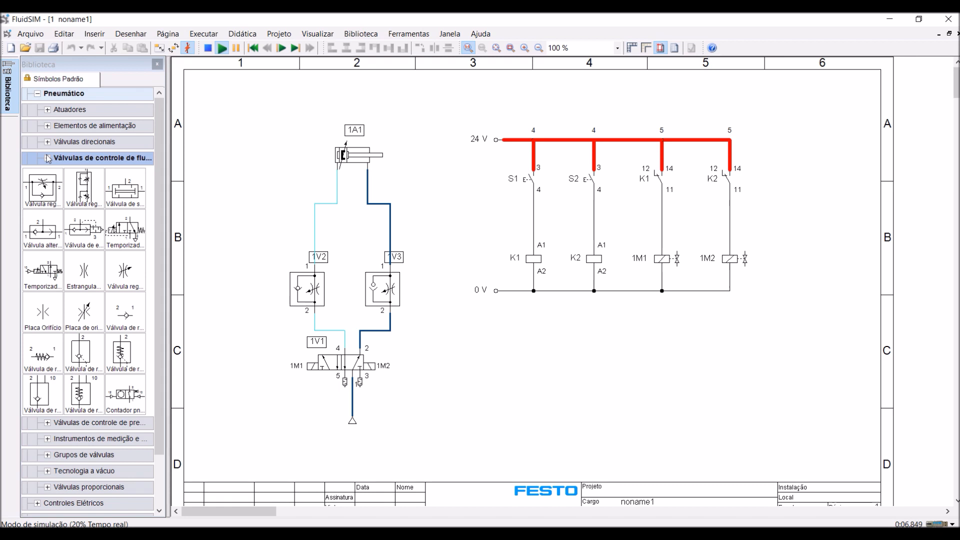
click(125, 353)
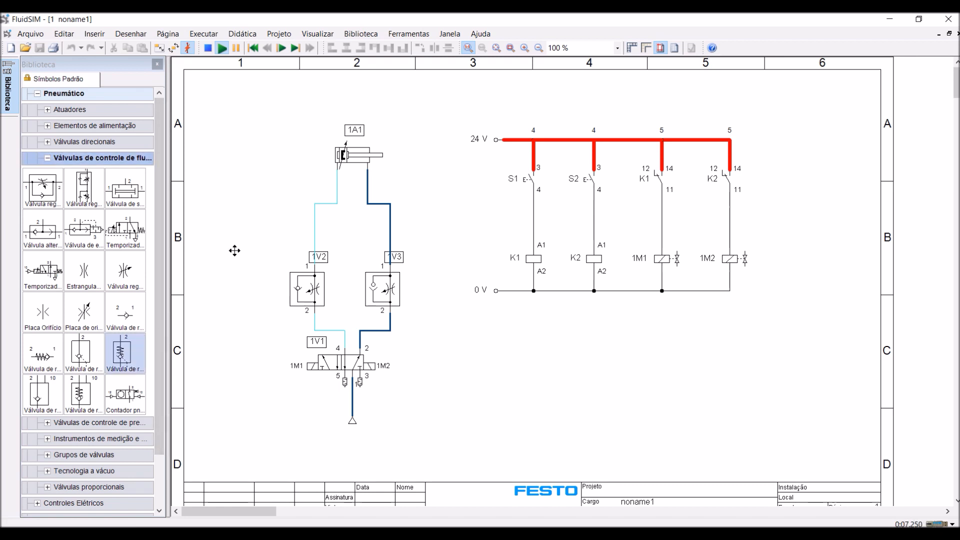
drag(282, 211, 295, 207)
click(560, 324)
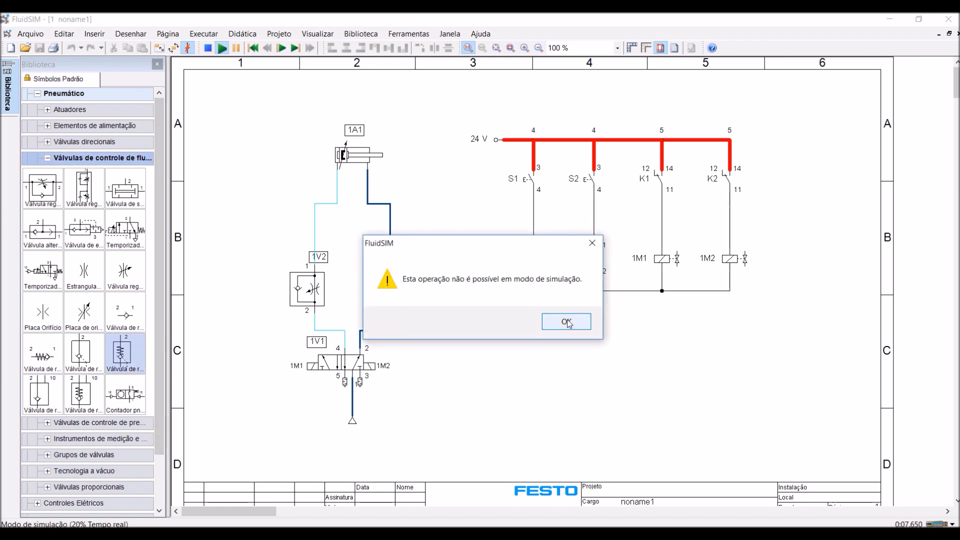
Stop the simulation and place a spring-loaded pilot-operated check valve between 1V2 and cylinder 1A1, removing the old line there.
click(208, 48)
drag(122, 353, 315, 219)
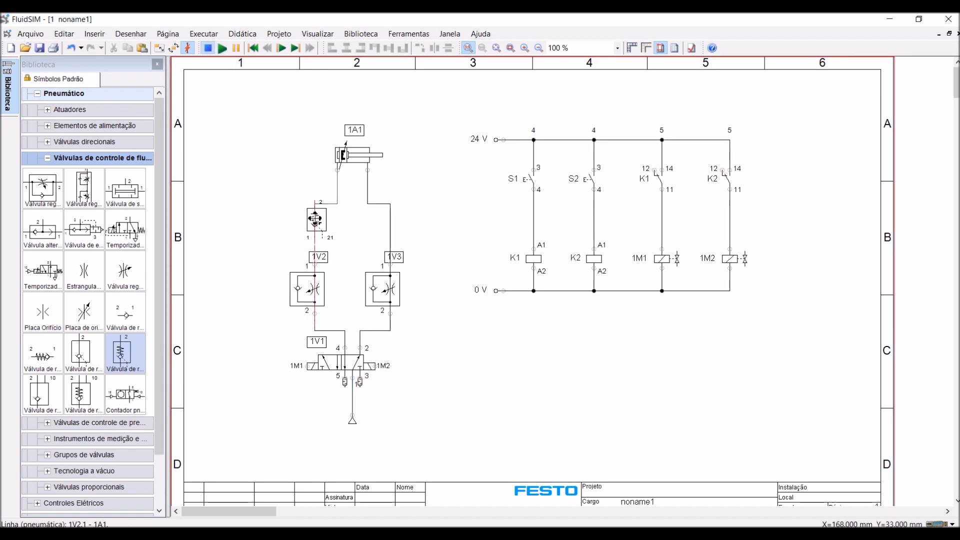
drag(315, 220, 315, 221)
click(336, 190)
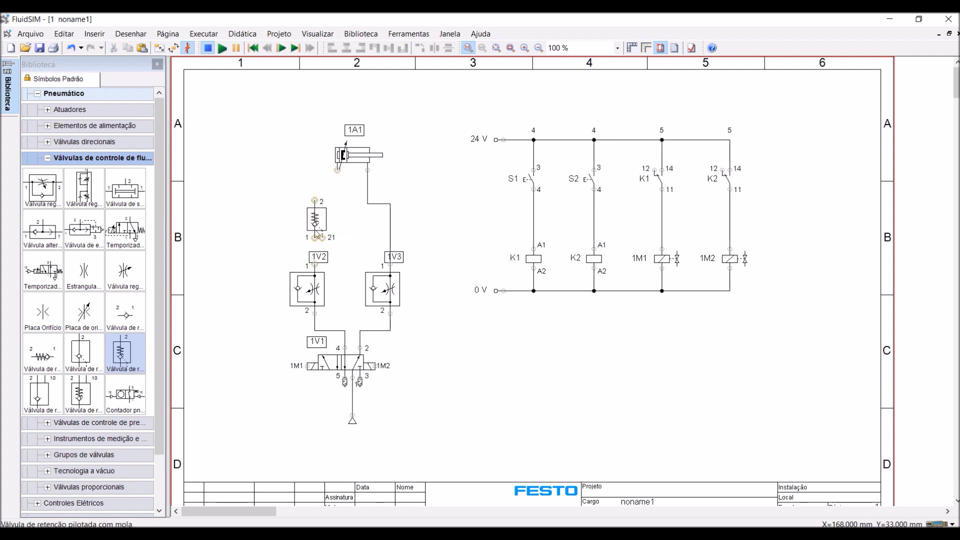
Connect the check valve's port 1 to 1V2 and port 2 to cylinder 1A1, moving the 1V2 and 1V3 labels outward.
mouse_move(315, 238)
mouse_down()
mouse_move(314, 267)
mouse_move(328, 259)
mouse_move(280, 265)
mouse_up()
drag(396, 257, 422, 273)
drag(314, 200, 339, 171)
Connect the check valve's pilot port 21 to the line between 1V3 and cylinder 1A1, redrawing the pilot line once.
drag(322, 238, 391, 247)
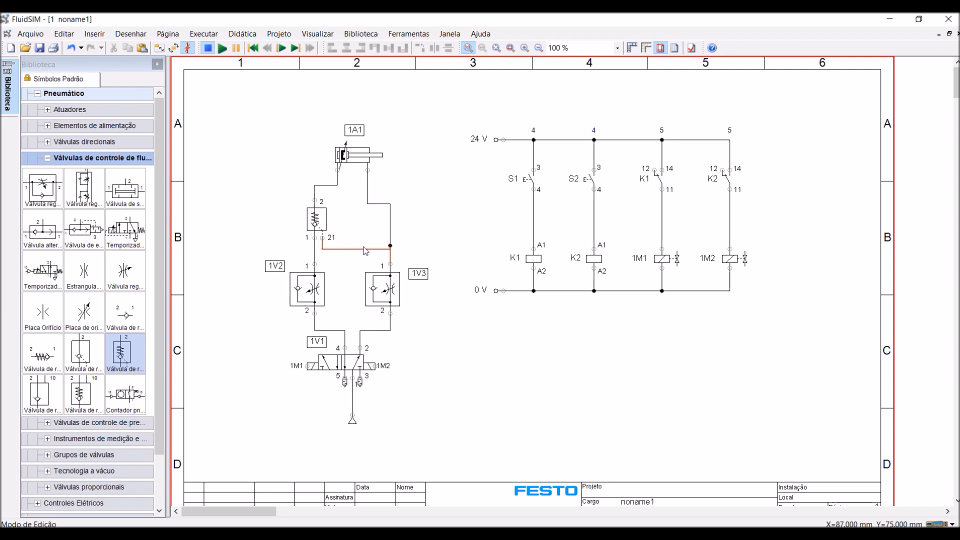
key(Delete)
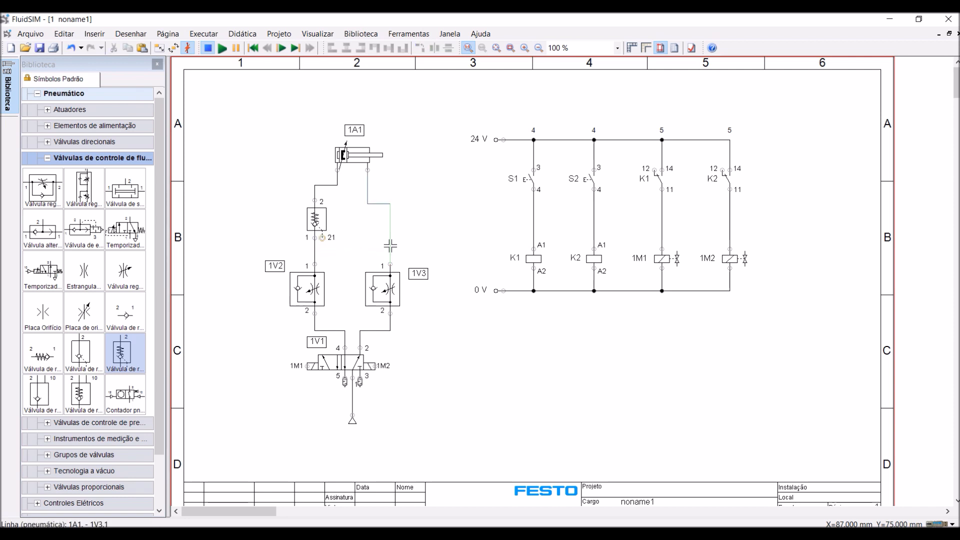
drag(323, 238, 390, 252)
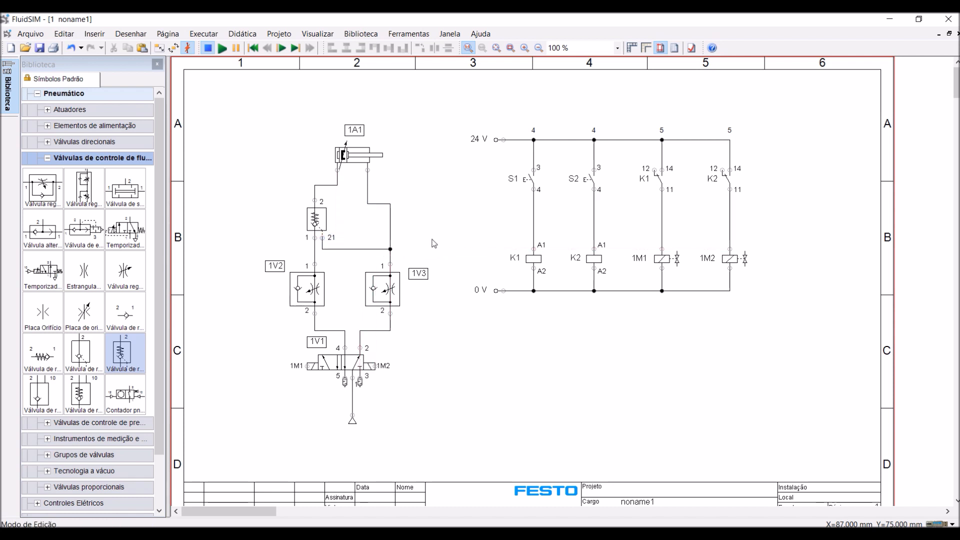
Simulate the circuit with the check valve, actuating S1, S2 and S1 again to observe cylinder 1A1.
click(224, 47)
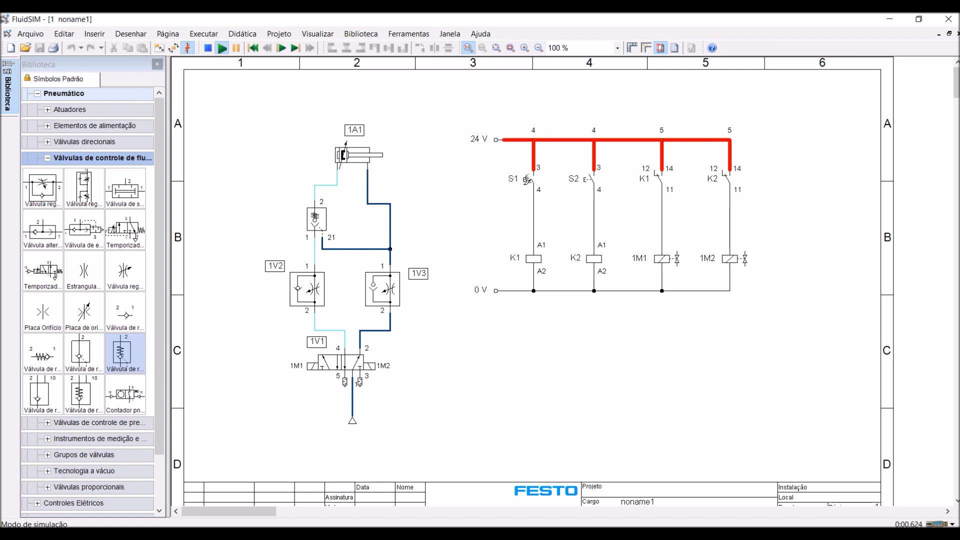
click(527, 181)
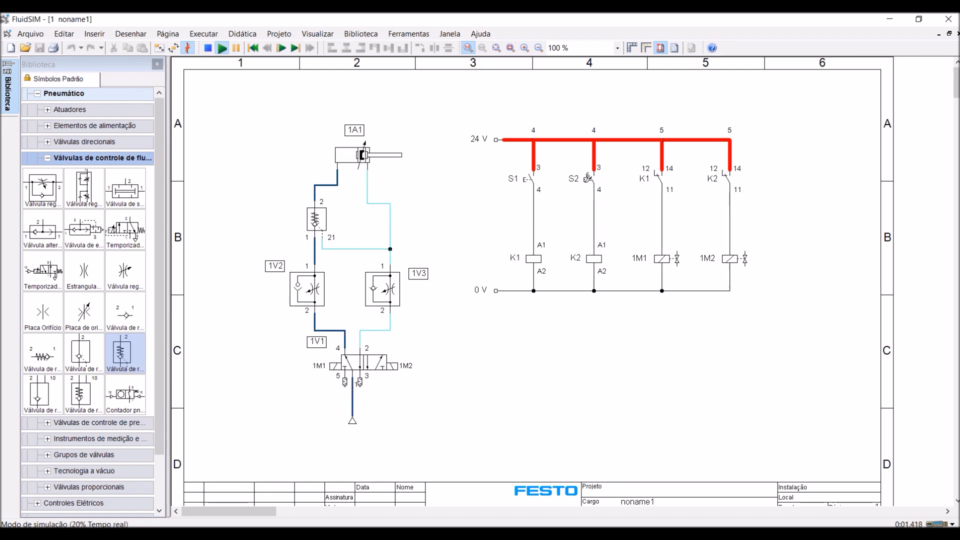
click(588, 178)
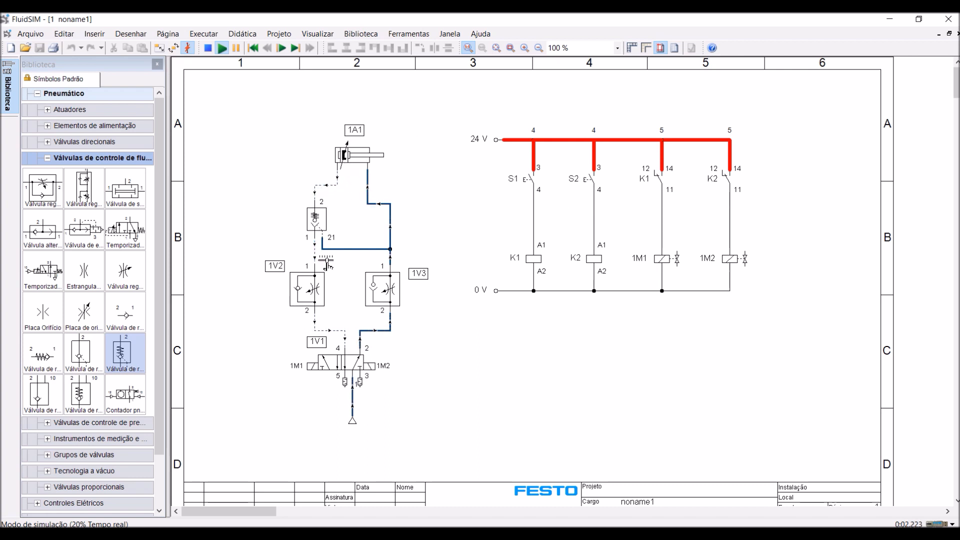
click(526, 177)
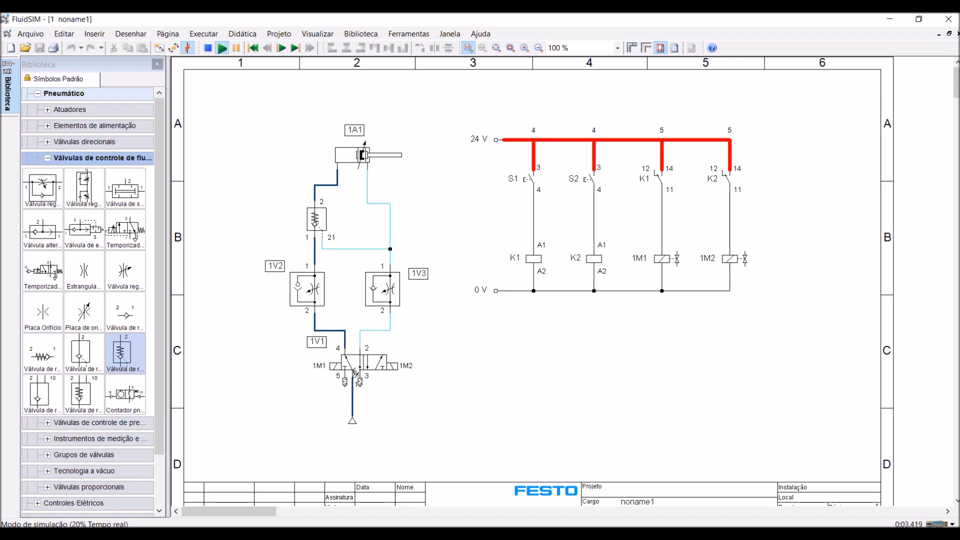
Set the compressor's working pressure to 0 MPa and maximum flow to 0 l/min to test the check valve, and stop the simulation.
double_click(352, 423)
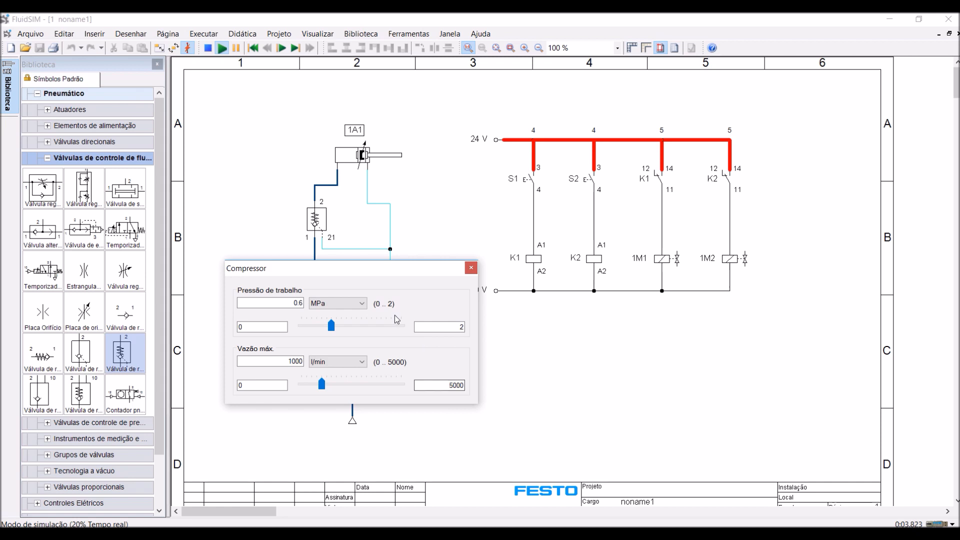
double_click(286, 303)
text(0)
key(Tab)
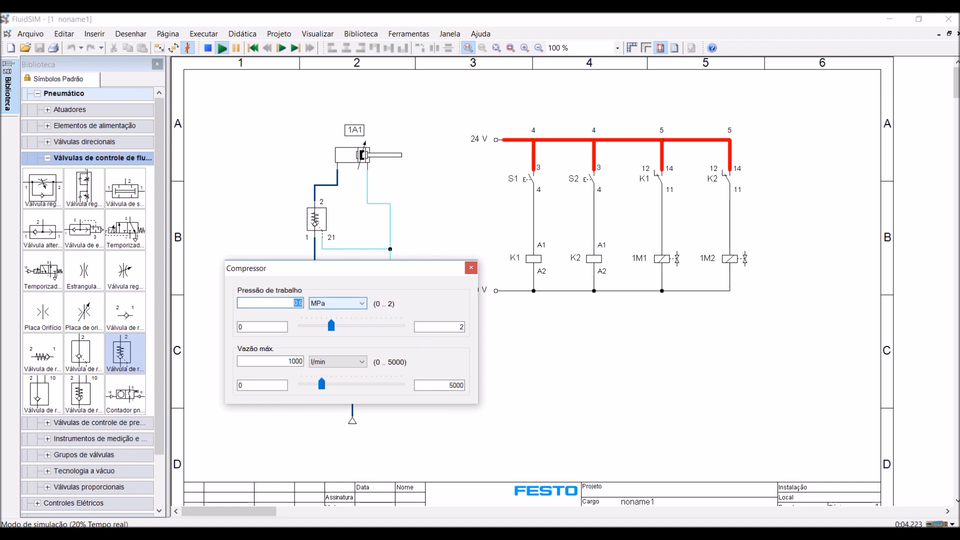
double_click(285, 361)
text(0)
key(Tab)
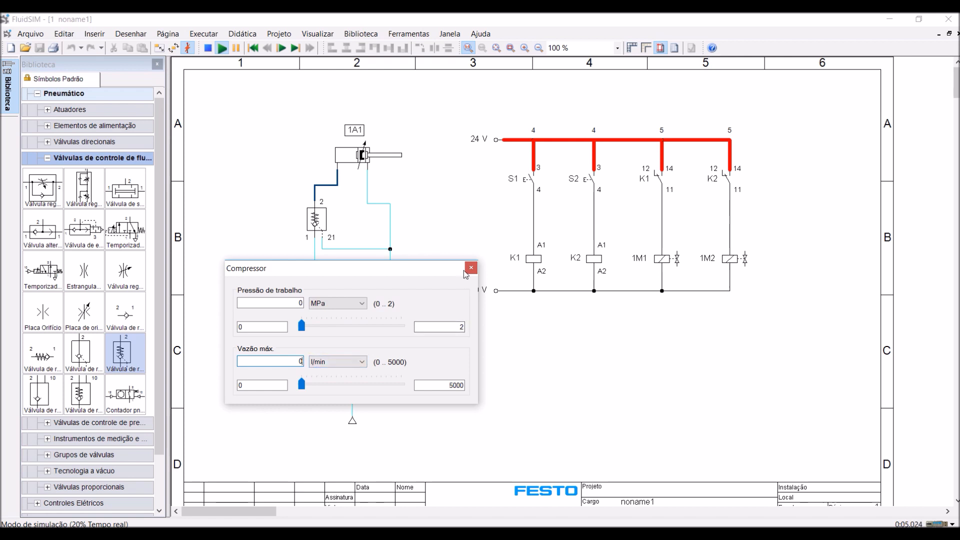
click(471, 268)
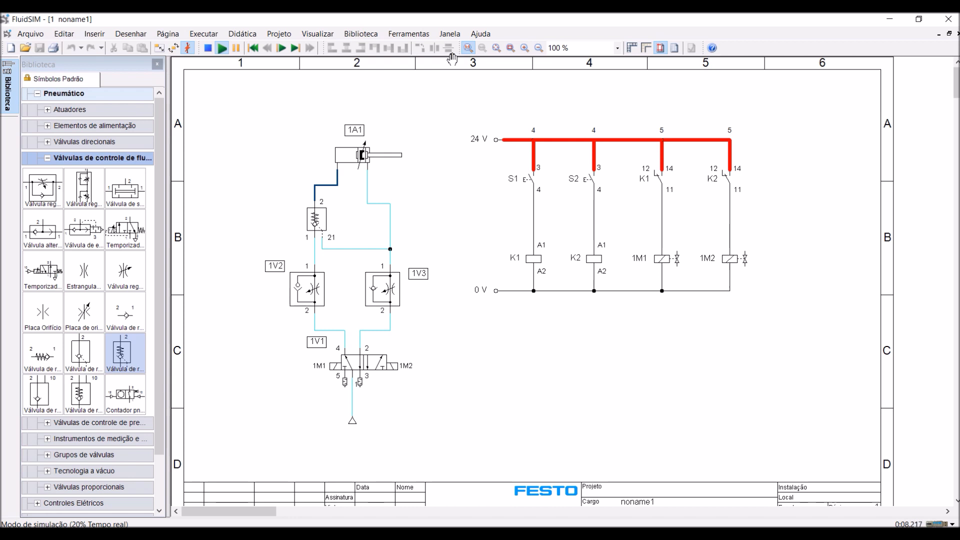
click(208, 49)
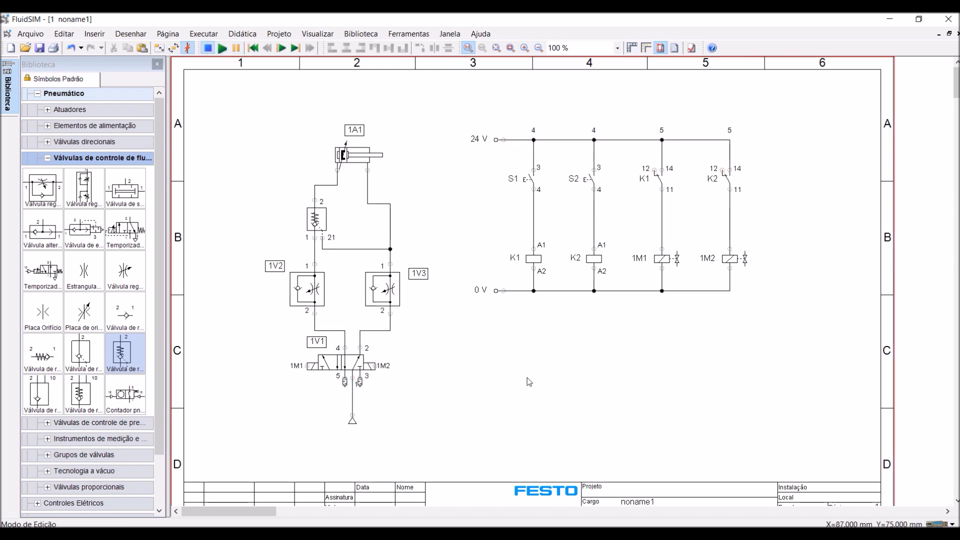
Insert a parts list below the electrical circuit and position it inside the drawing frame.
click(106, 39)
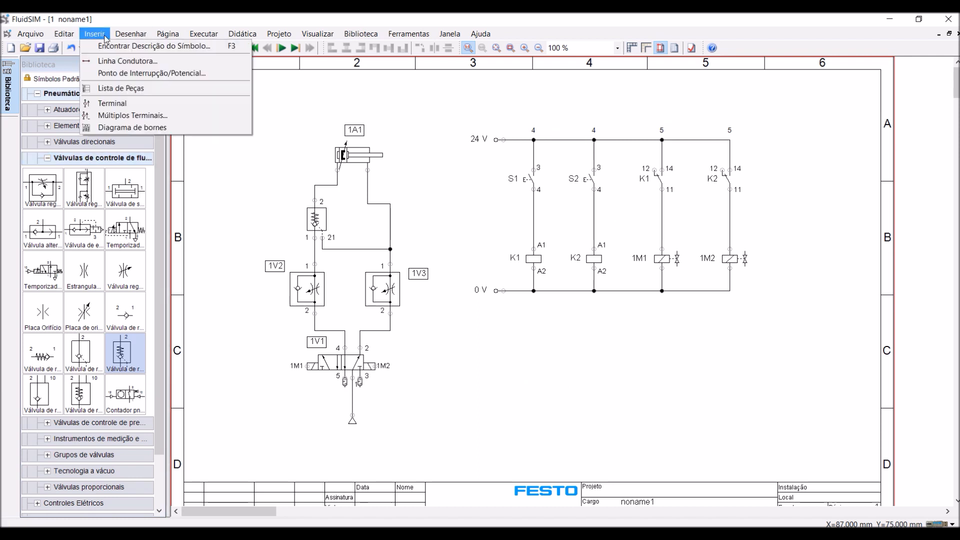
click(133, 94)
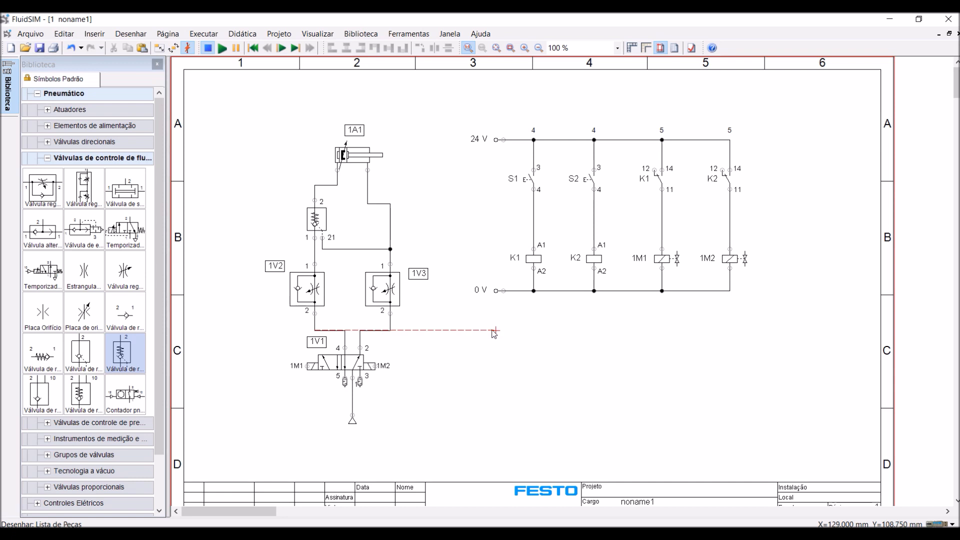
click(489, 329)
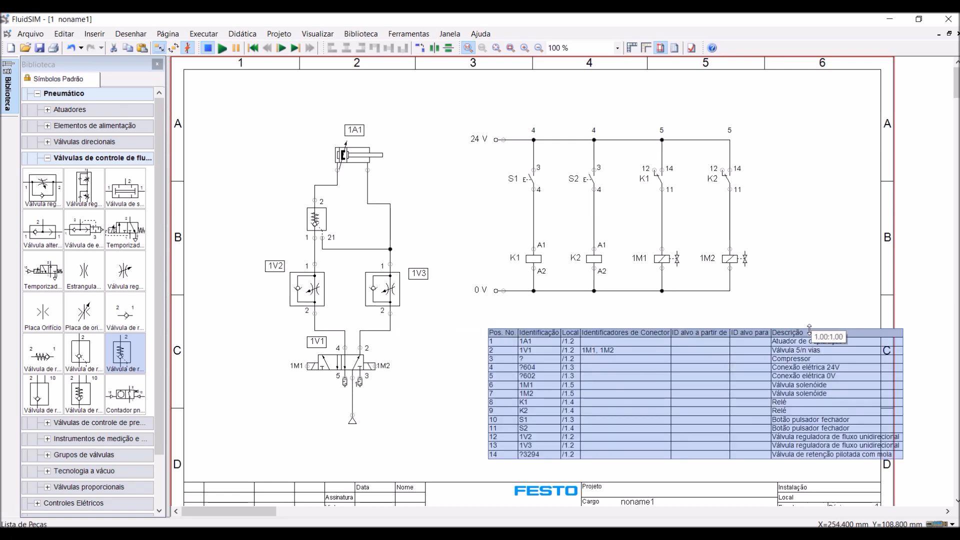
drag(769, 333, 732, 332)
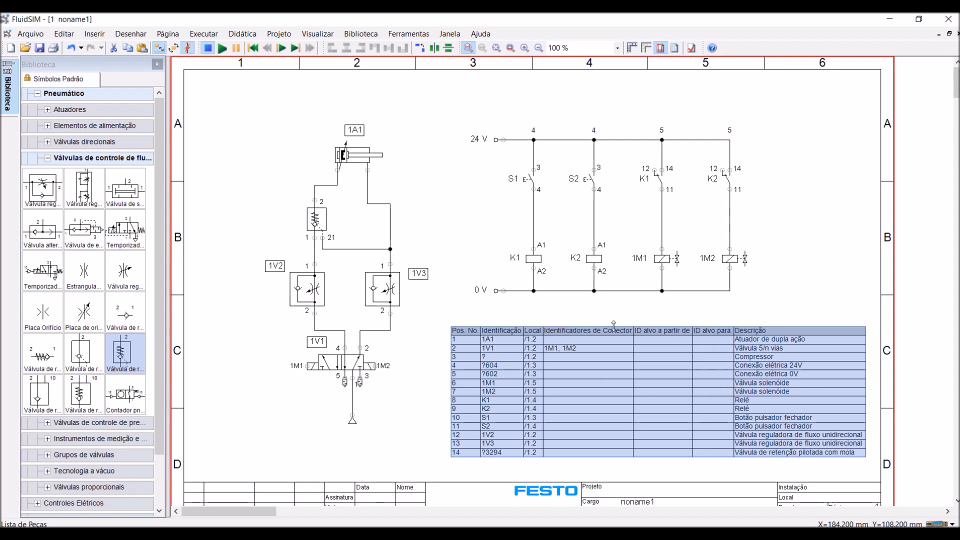
Limit the parts list to the attributes Pos. No., Identificação and Descrição, and move it to the lower right of the drawing frame.
double_click(590, 331)
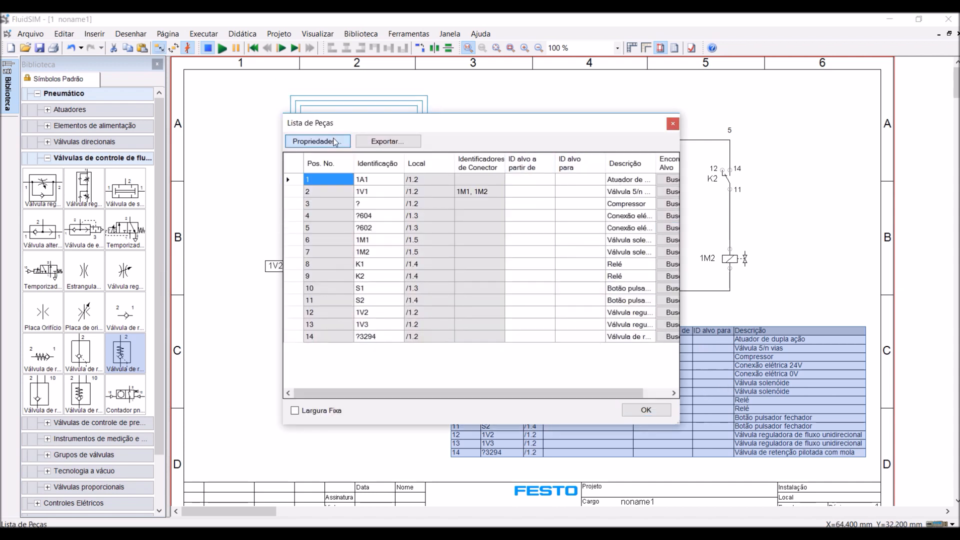
click(317, 142)
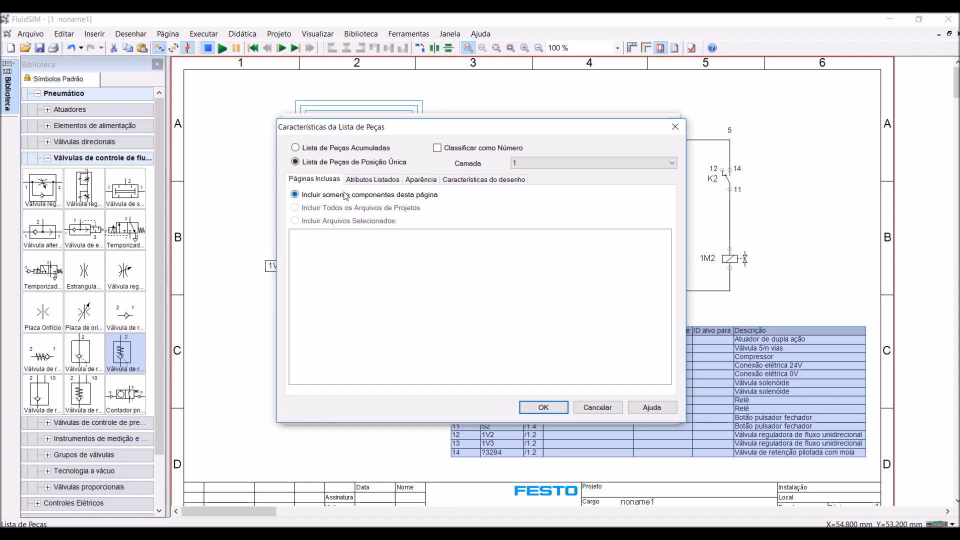
click(373, 179)
click(300, 208)
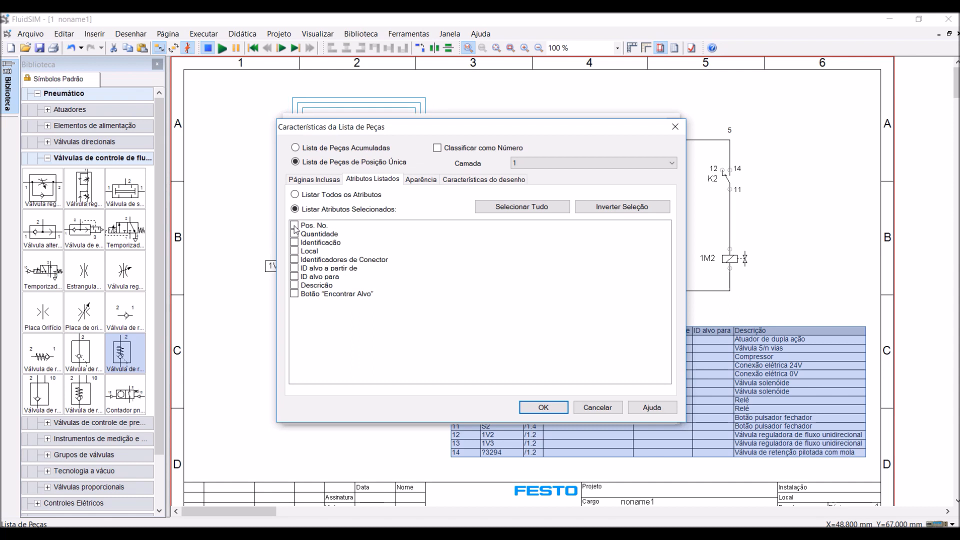
click(294, 225)
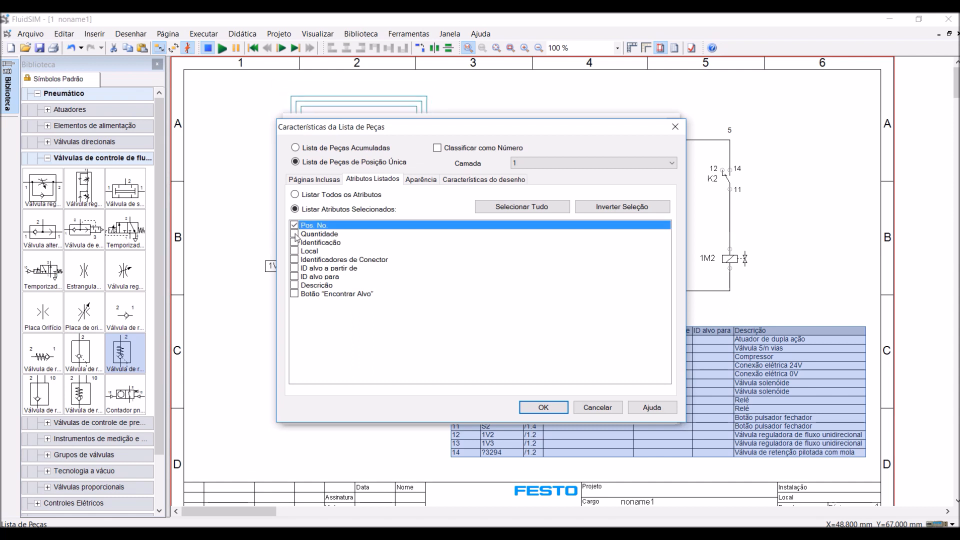
click(295, 243)
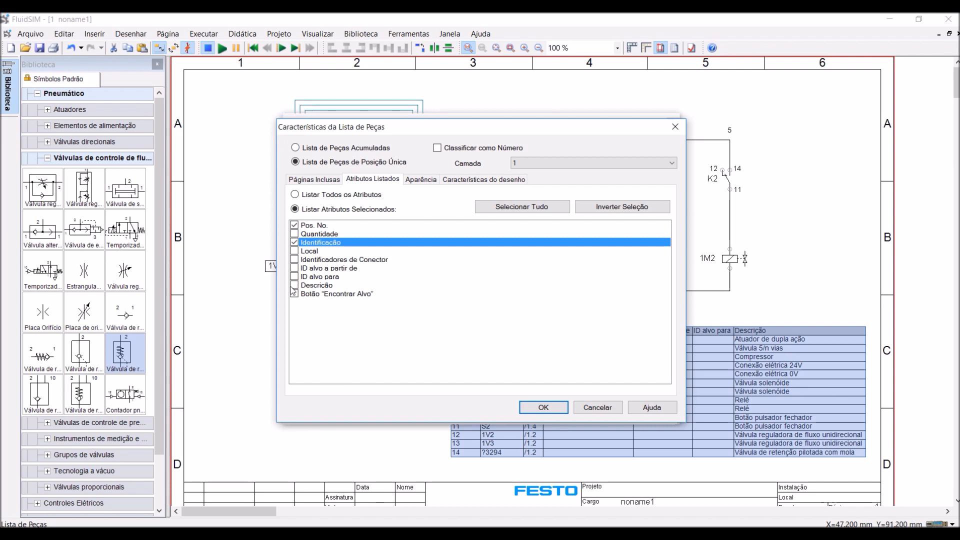
click(294, 285)
click(548, 407)
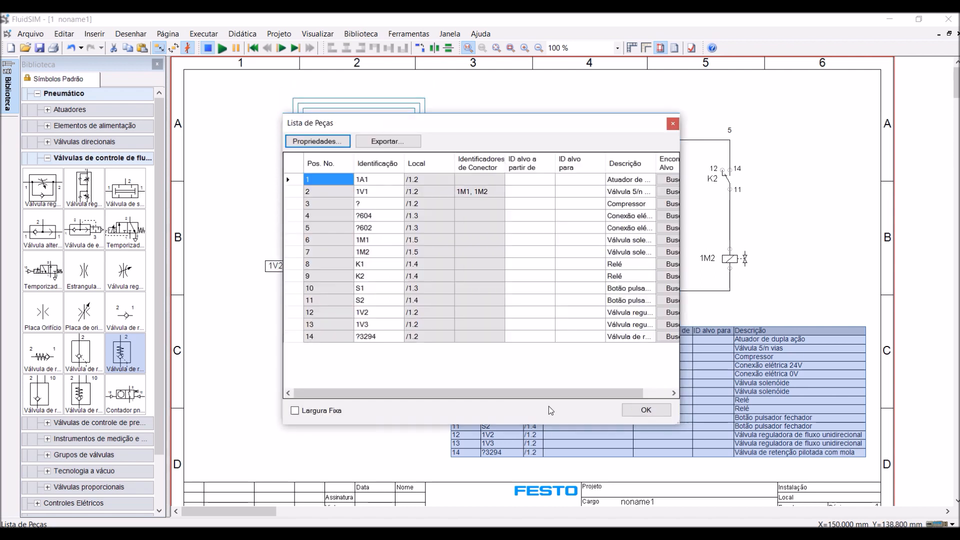
click(646, 410)
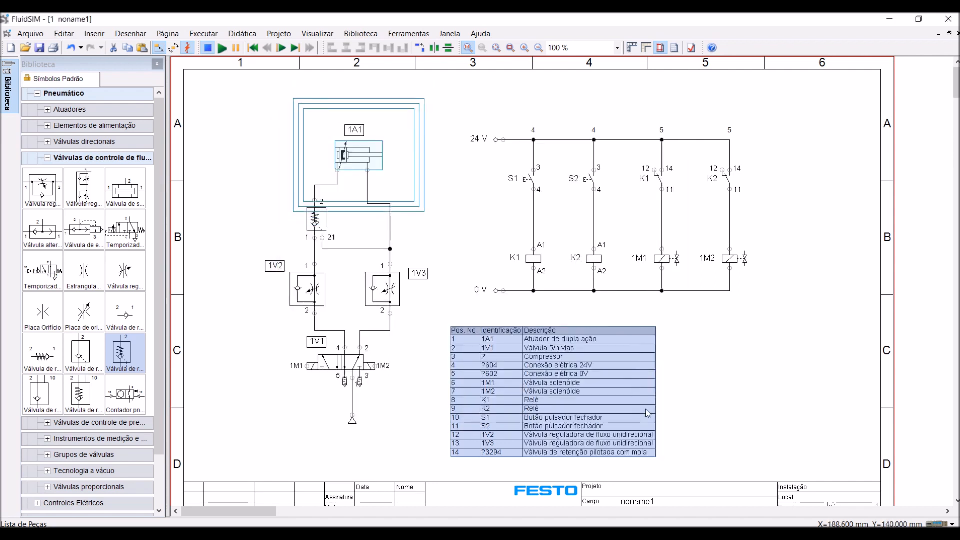
mouse_move(612, 334)
mouse_down()
mouse_move(799, 337)
mouse_move(814, 350)
mouse_up()
click(578, 361)
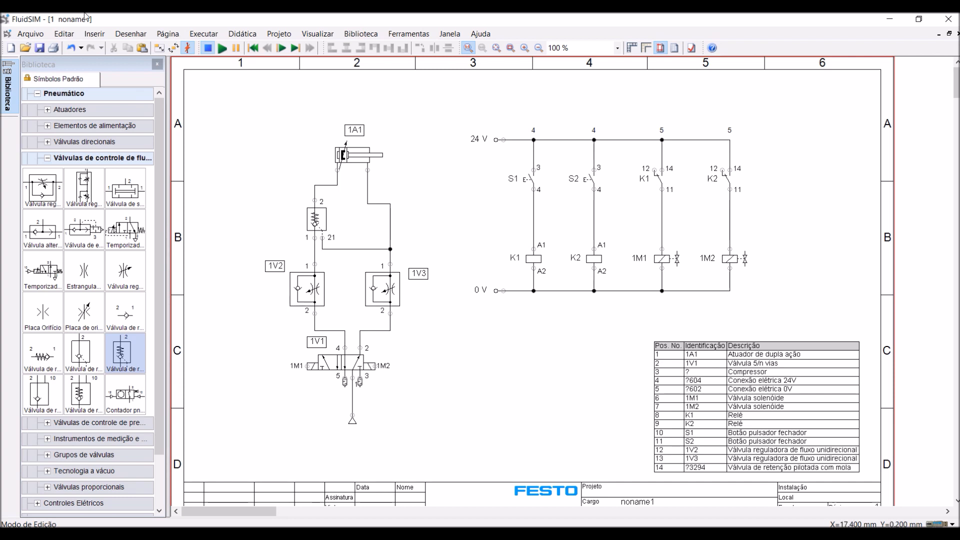
Open the circuit file SS2_CAT3.circ from the Webinar FluidSIM folder.
click(30, 33)
mouse_move(35, 60)
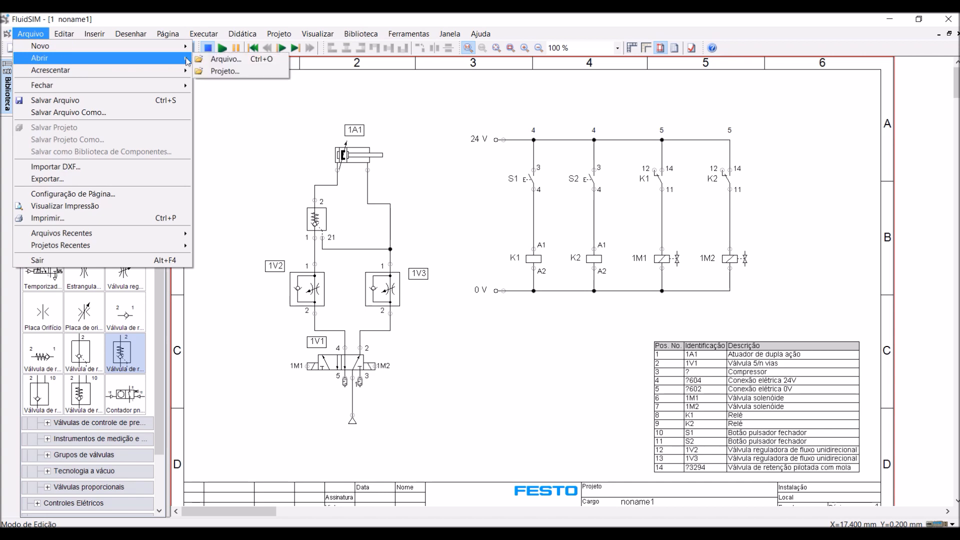
click(218, 60)
click(368, 141)
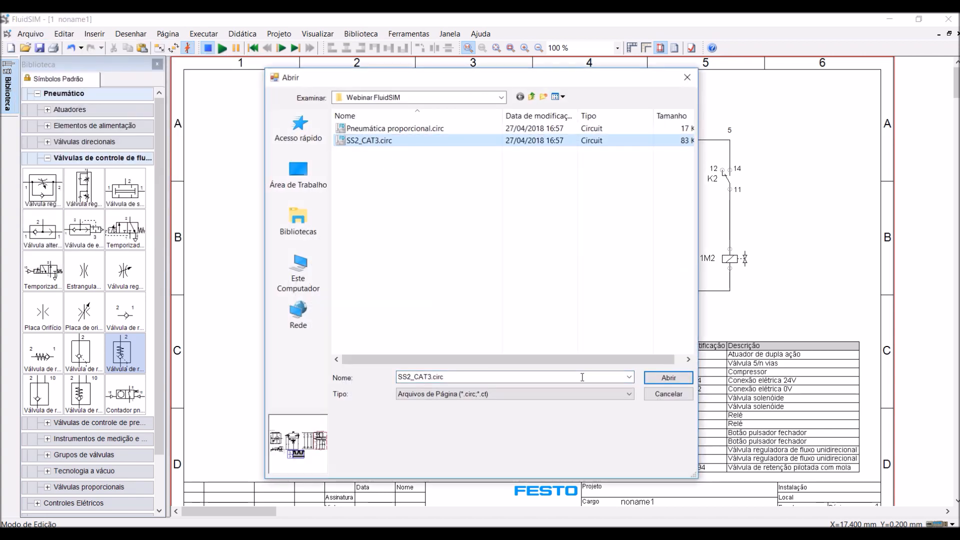
click(668, 378)
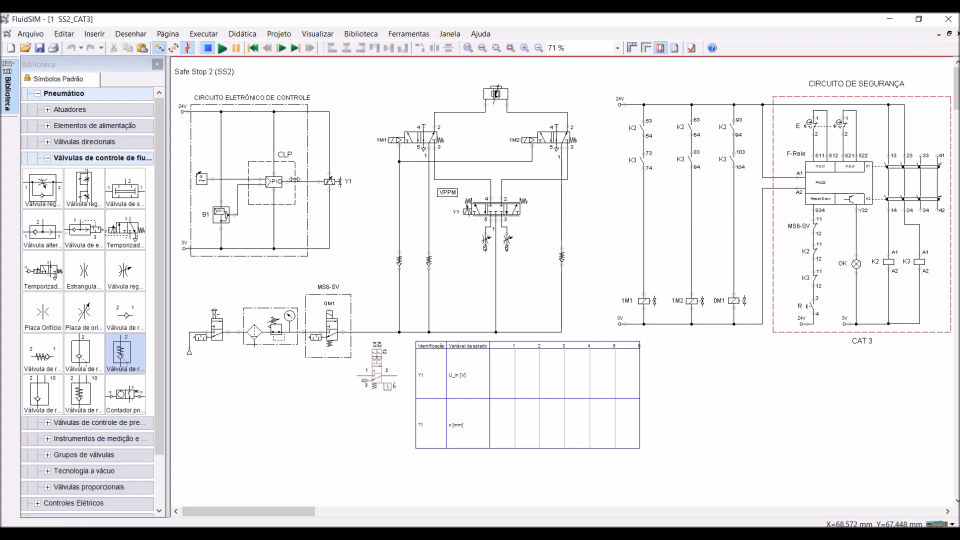
Start simulating the Safe Stop 2 circuit and inspect the PID controller's gain and offset parameters.
click(223, 49)
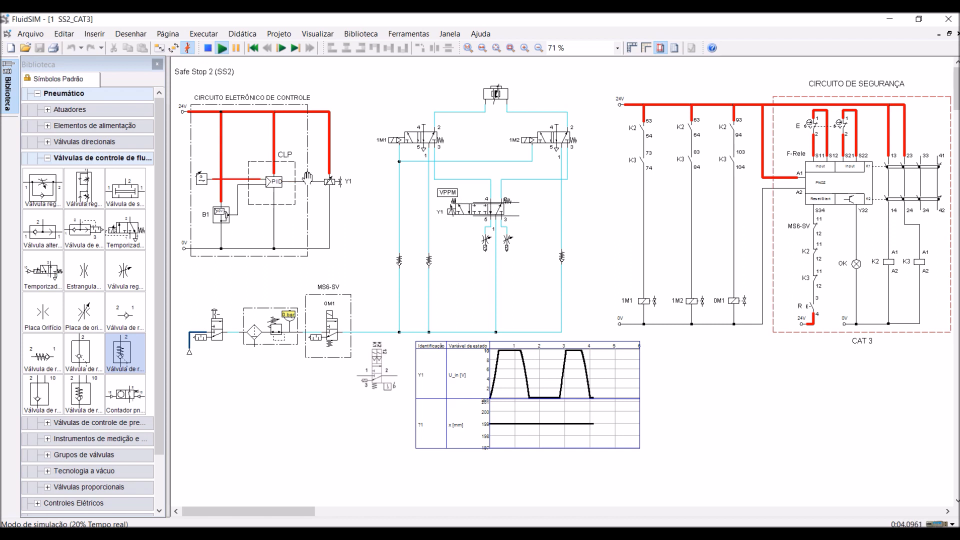
double_click(279, 183)
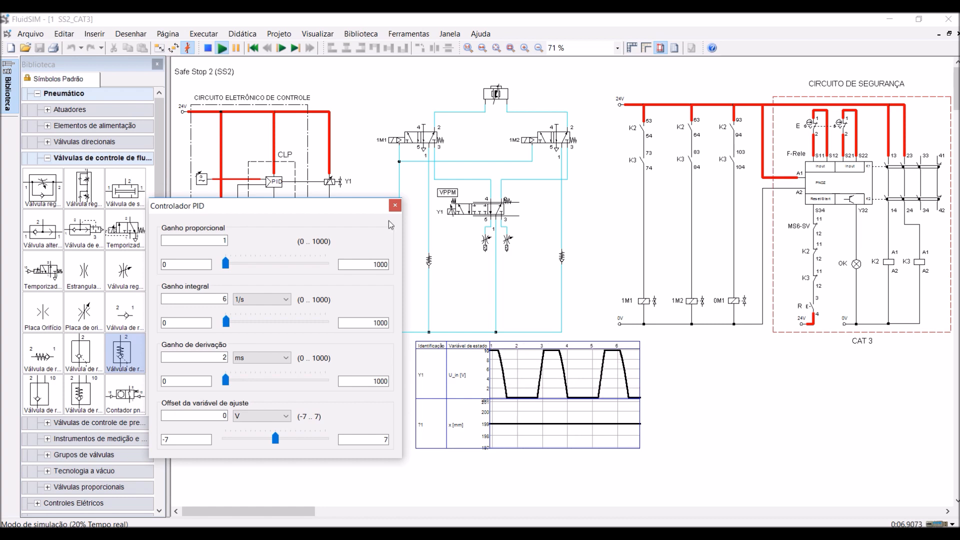
click(395, 206)
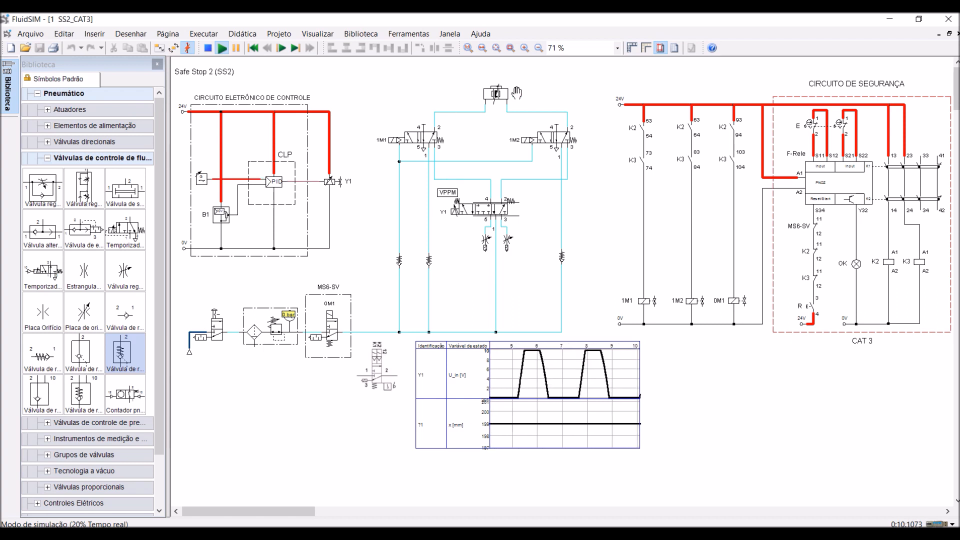
Open the manual air supply valve and actuate reset button R to enable the safety circuit.
click(218, 309)
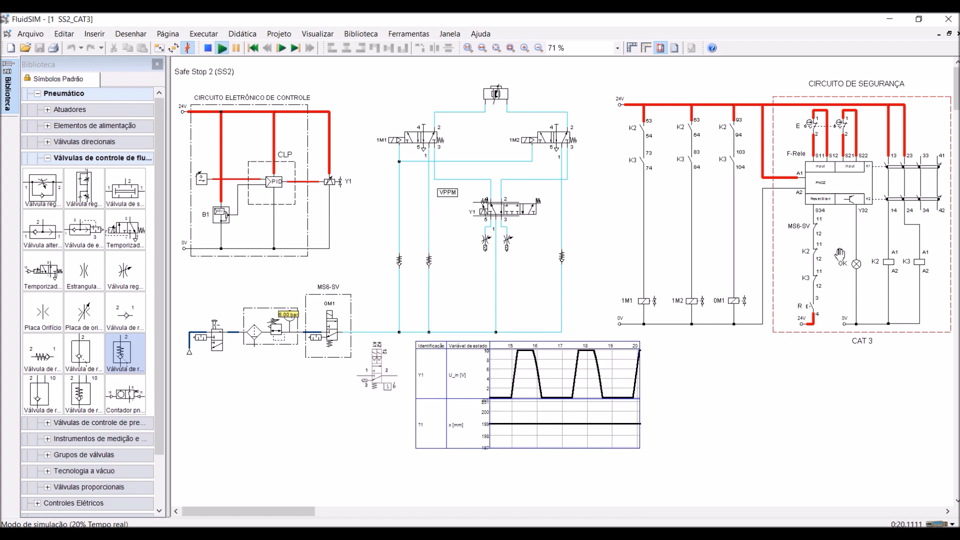
click(809, 303)
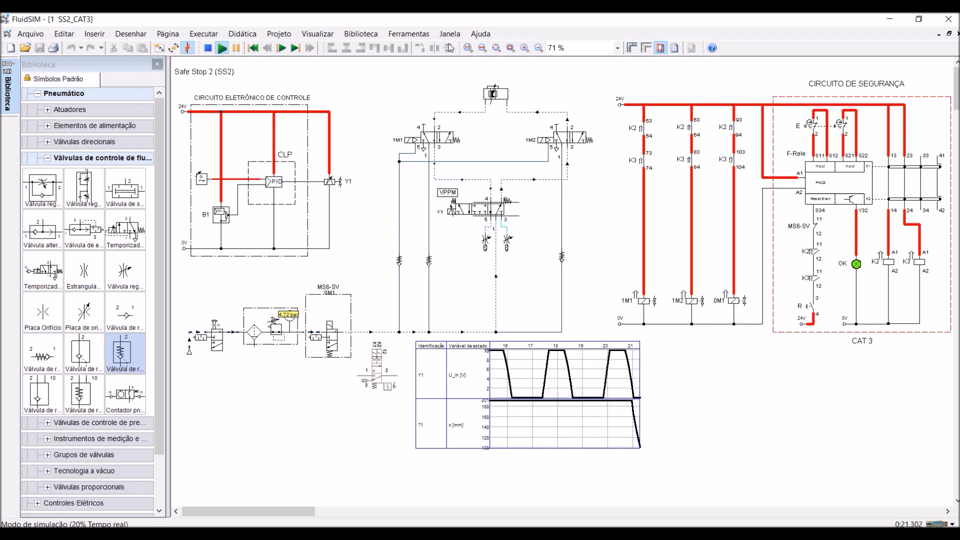
Set the simulation's slow-motion factor to 1:1 so the circuit runs at 100% real time.
click(407, 34)
click(417, 46)
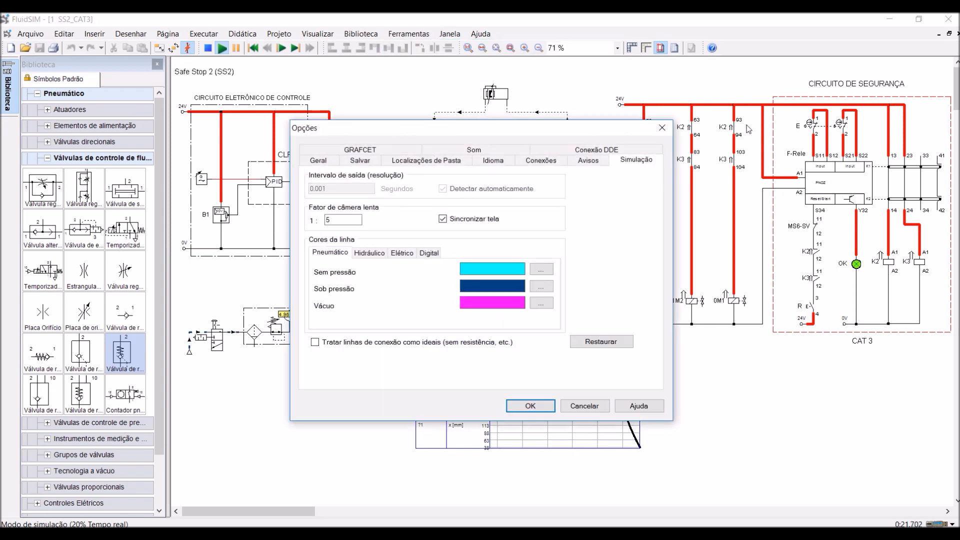
drag(350, 220, 320, 225)
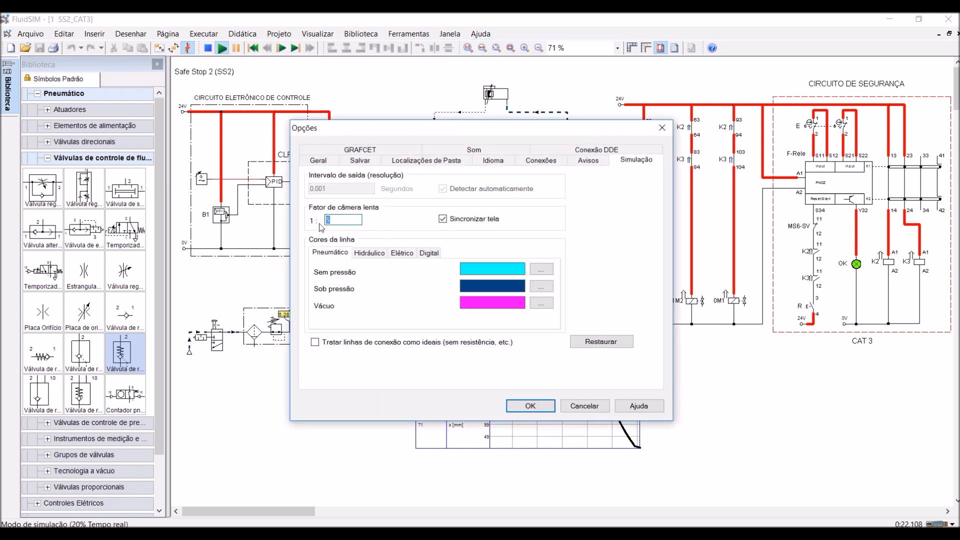
click(531, 406)
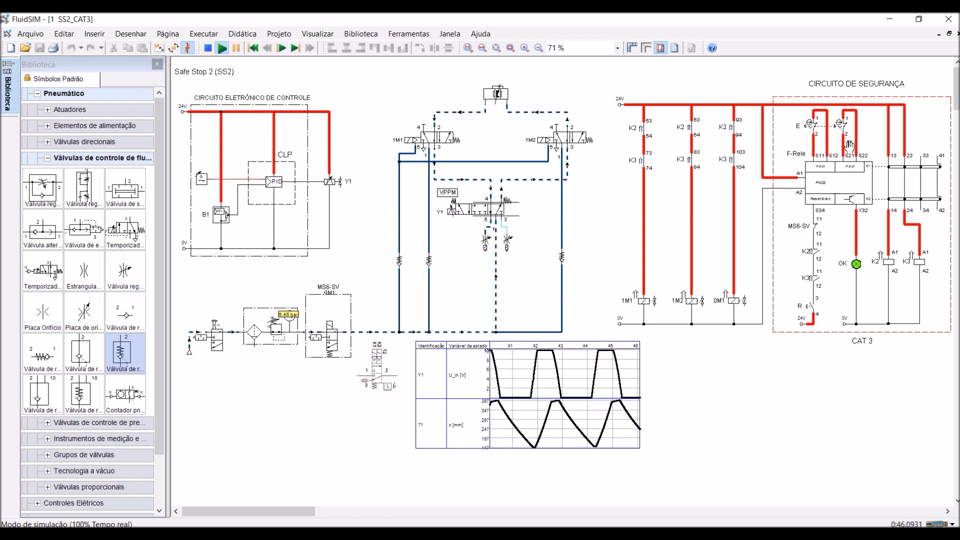
Test the safety circuit by actuating and releasing emergency stop E, and restart the cylinder with reset button R.
click(807, 123)
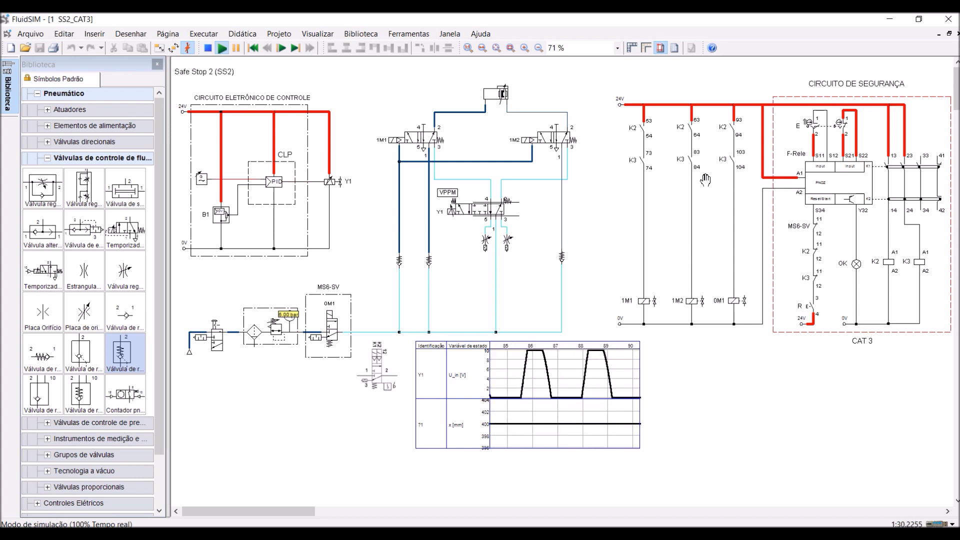
click(811, 122)
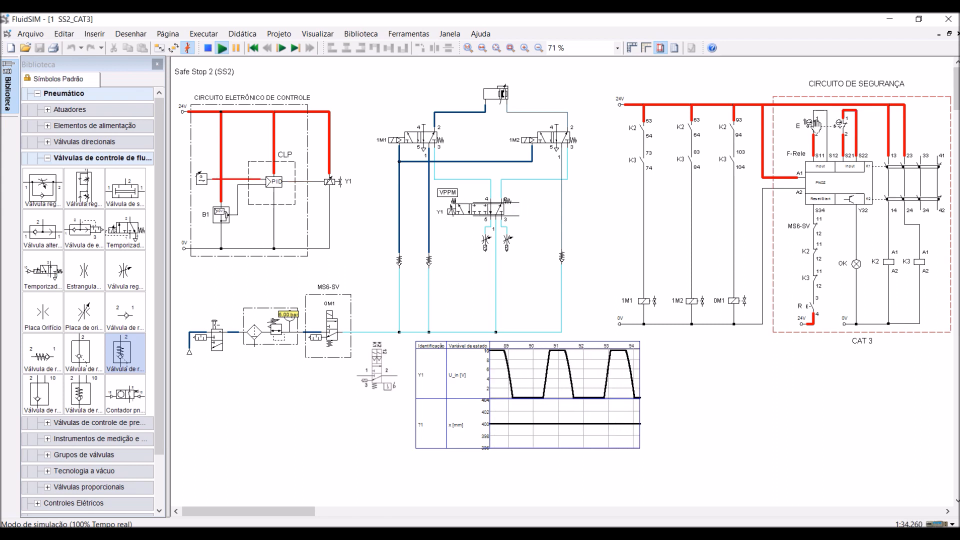
click(811, 123)
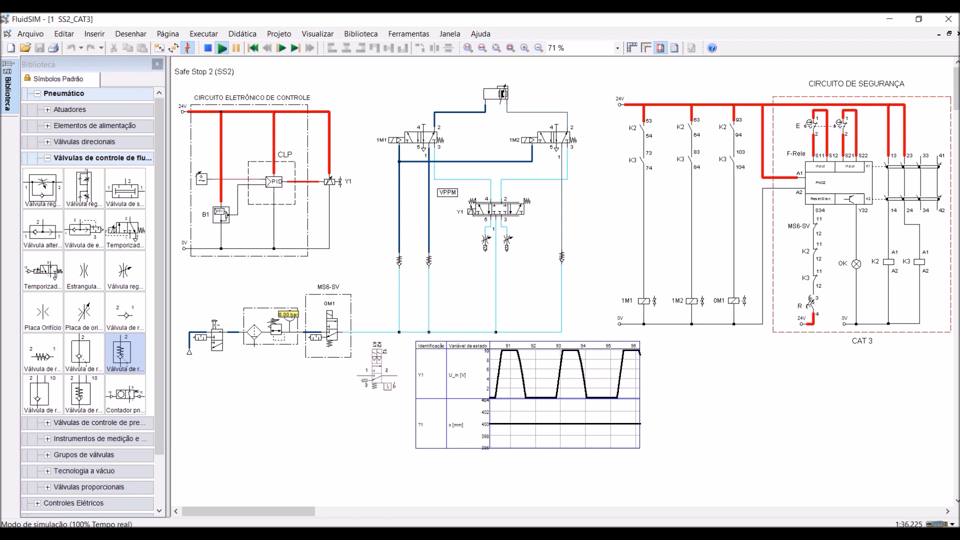
click(813, 300)
click(504, 111)
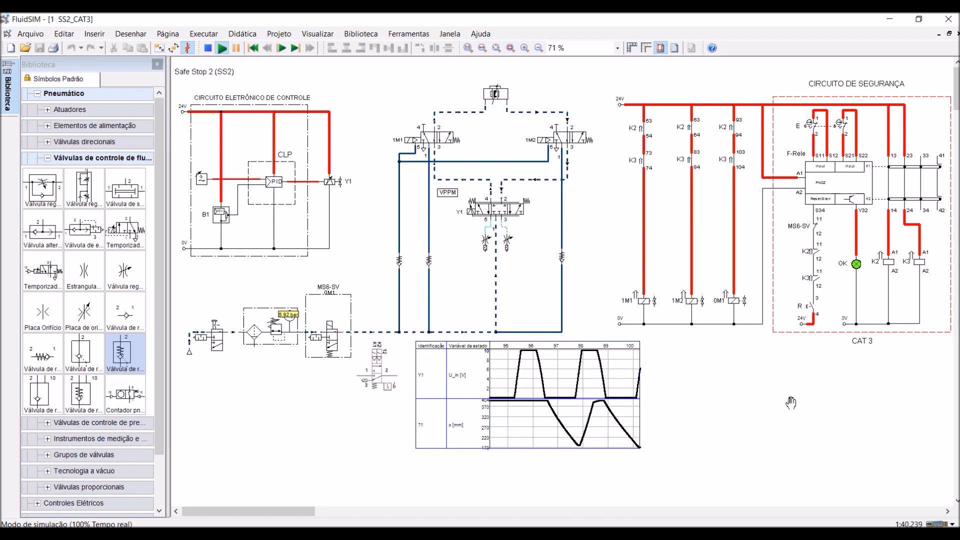